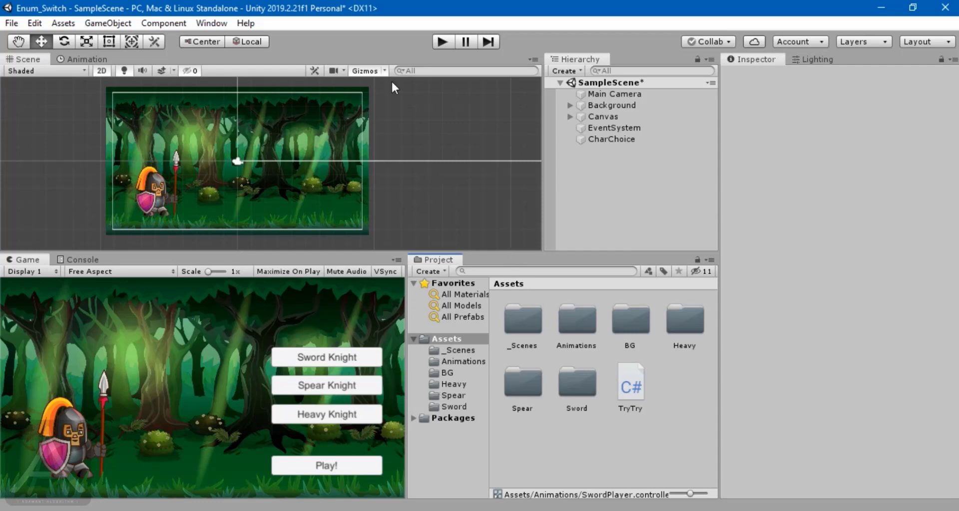
- Run the game, swap between spear and heavy knights, hide the menu with Play!, then stop
{"action": "left_click", "coordinate": [442, 42]}
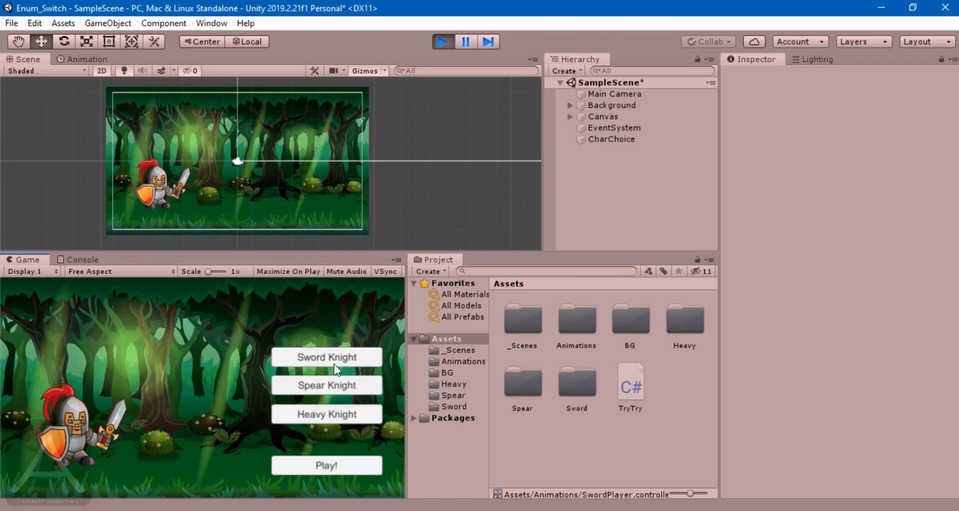
{"action": "left_click", "coordinate": [331, 388]}
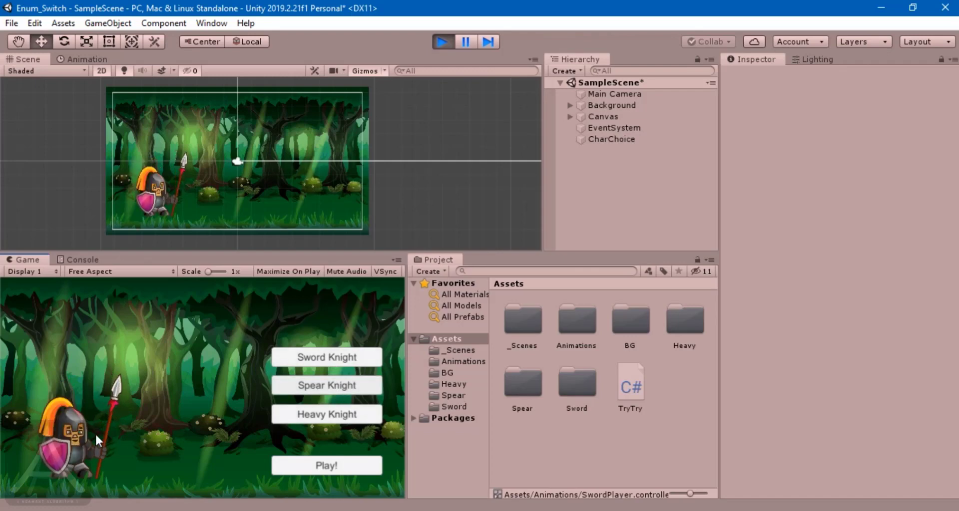
{"action": "left_click", "coordinate": [298, 418]}
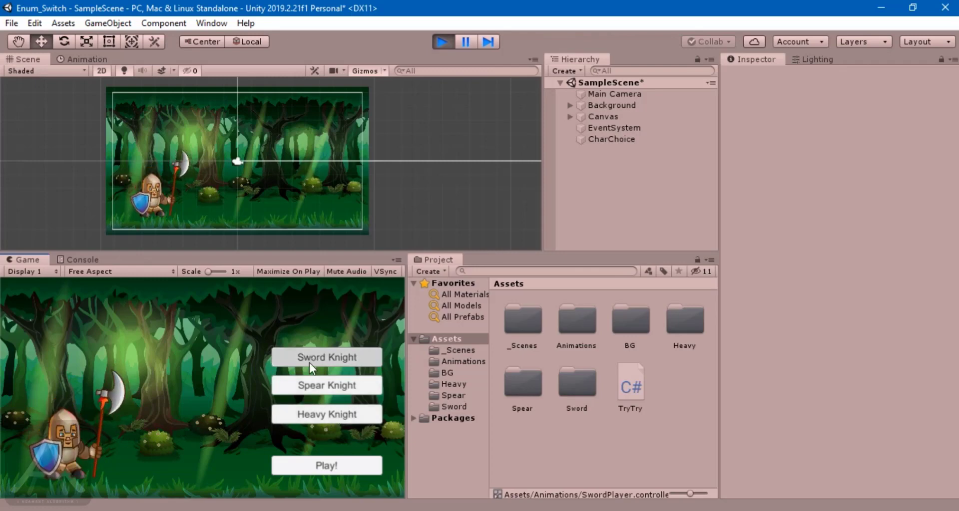
{"action": "left_click", "coordinate": [312, 385]}
{"action": "left_click", "coordinate": [333, 416]}
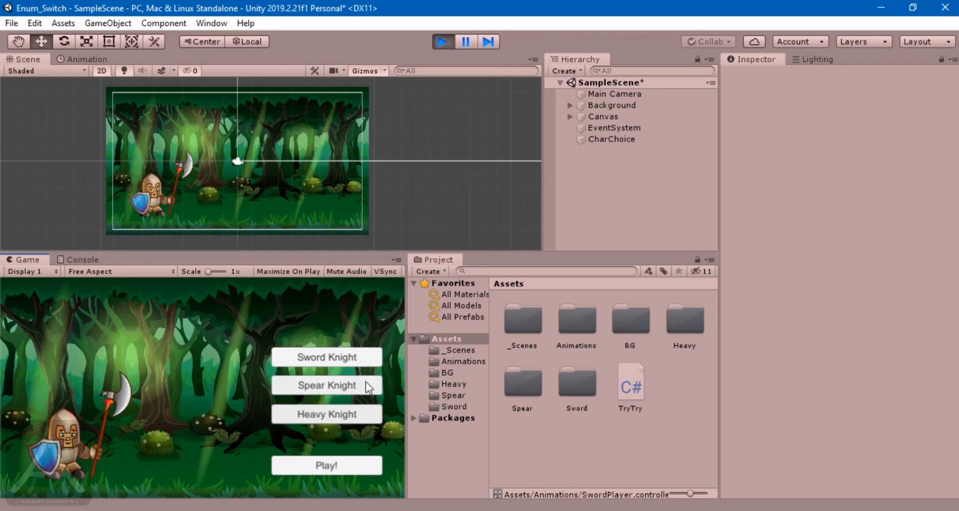
{"action": "left_click", "coordinate": [335, 466]}
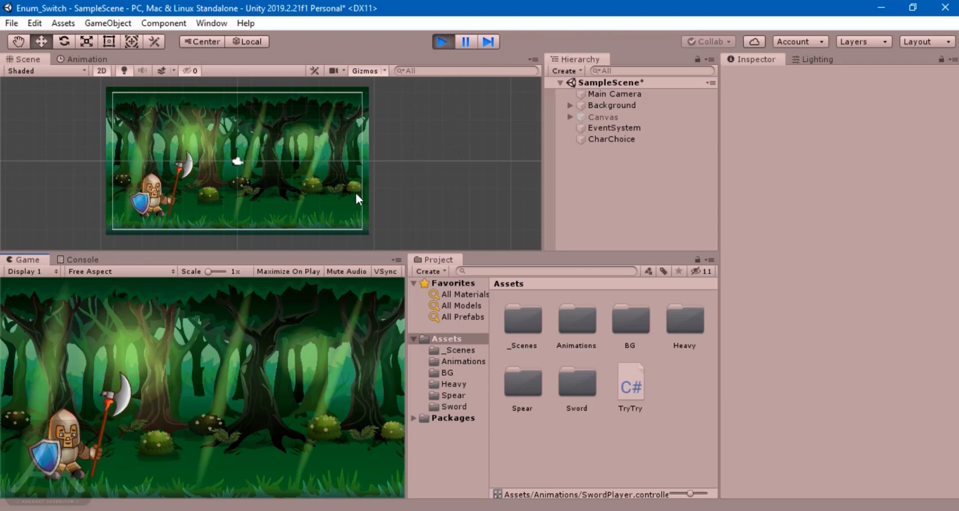
{"action": "left_click", "coordinate": [443, 41]}
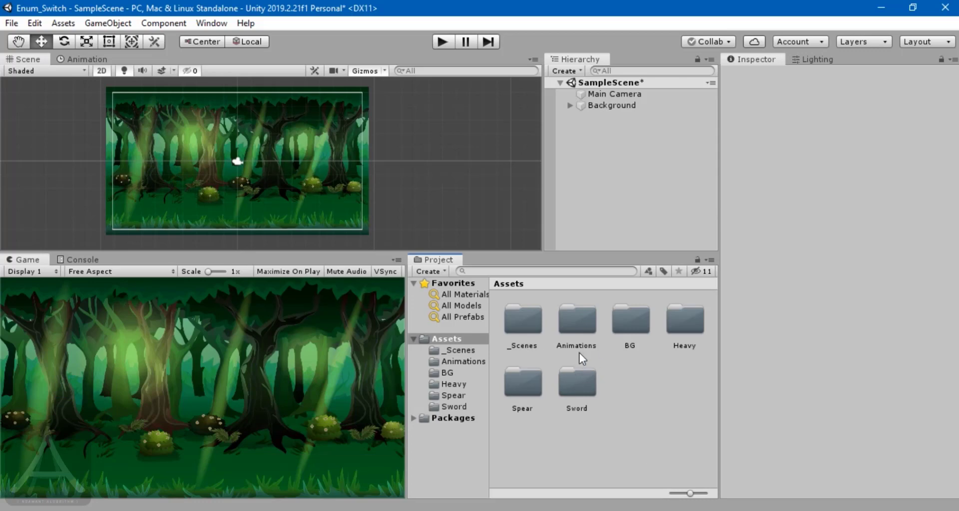
- Check the _Scenes folder, then select Main Camera and Background in the Hierarchy
{"action": "double_click", "coordinate": [524, 316]}
{"action": "left_click", "coordinate": [507, 282]}
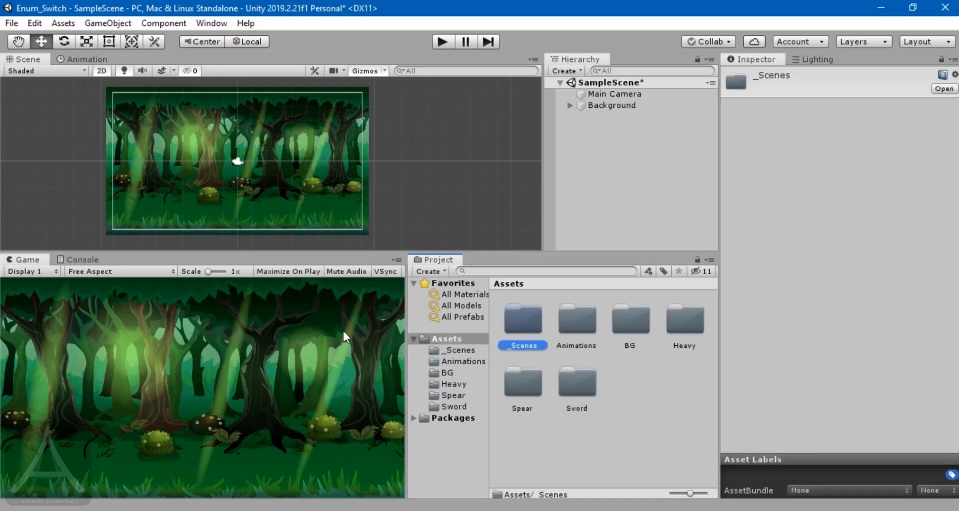
{"action": "left_click", "coordinate": [608, 173]}
{"action": "left_click", "coordinate": [609, 96]}
{"action": "left_click", "coordinate": [608, 102]}
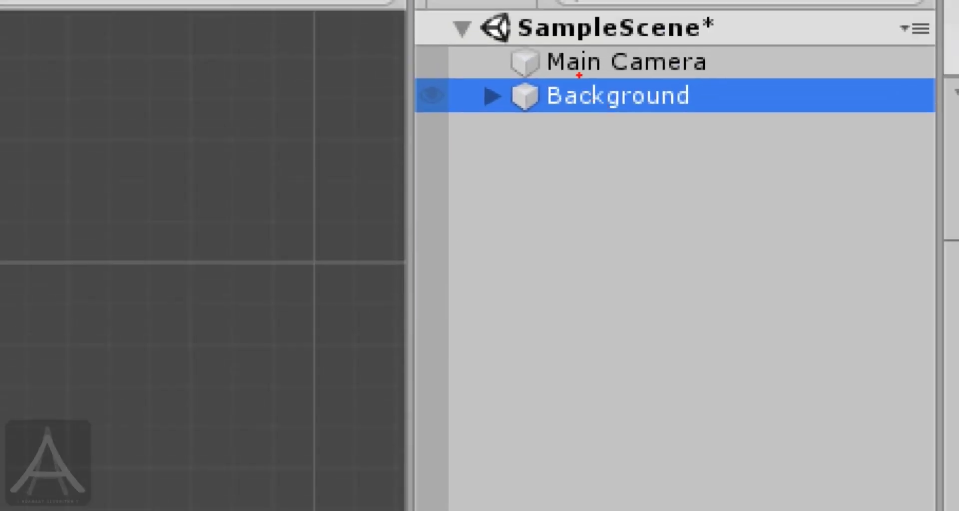
{"action": "left_click_drag", "start_coordinate": [579, 75], "coordinate": [614, 149]}
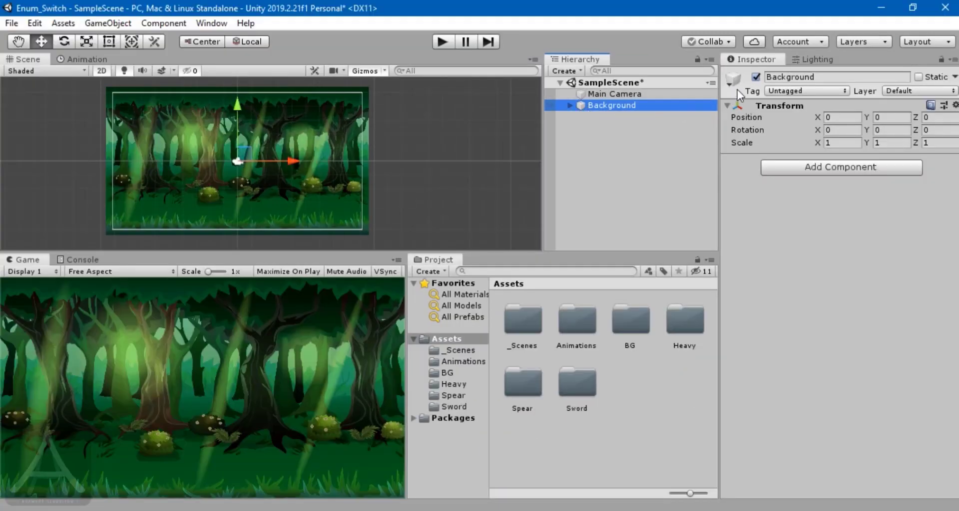
- Toggle Background's active checkbox off and back on, and expand then collapse its children
{"action": "left_click", "coordinate": [755, 78]}
{"action": "left_click", "coordinate": [755, 77]}
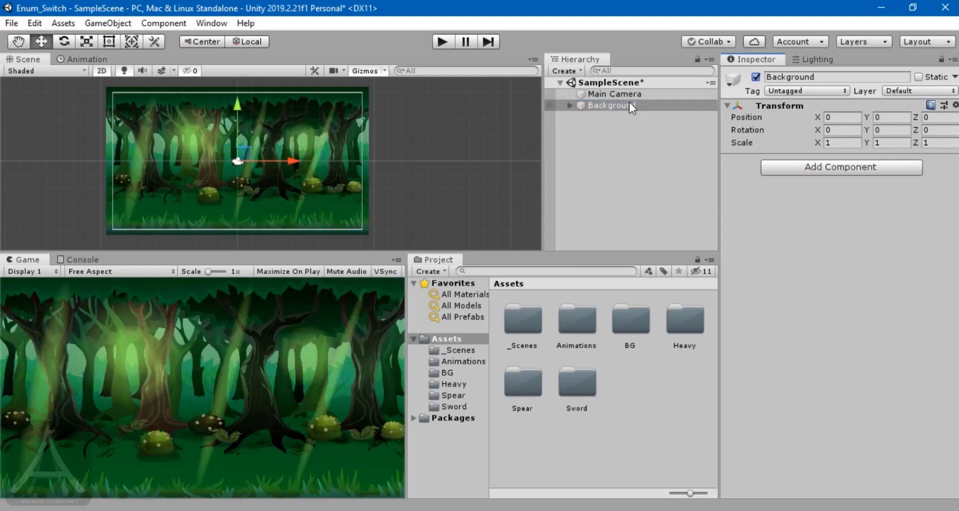
{"action": "left_click", "coordinate": [570, 105]}
{"action": "left_click", "coordinate": [569, 105]}
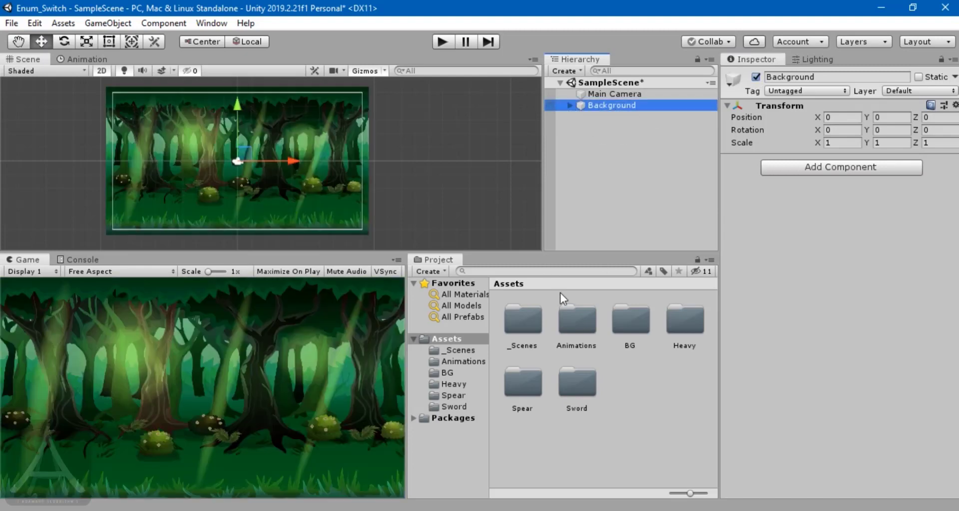
{"action": "left_click", "coordinate": [635, 388]}
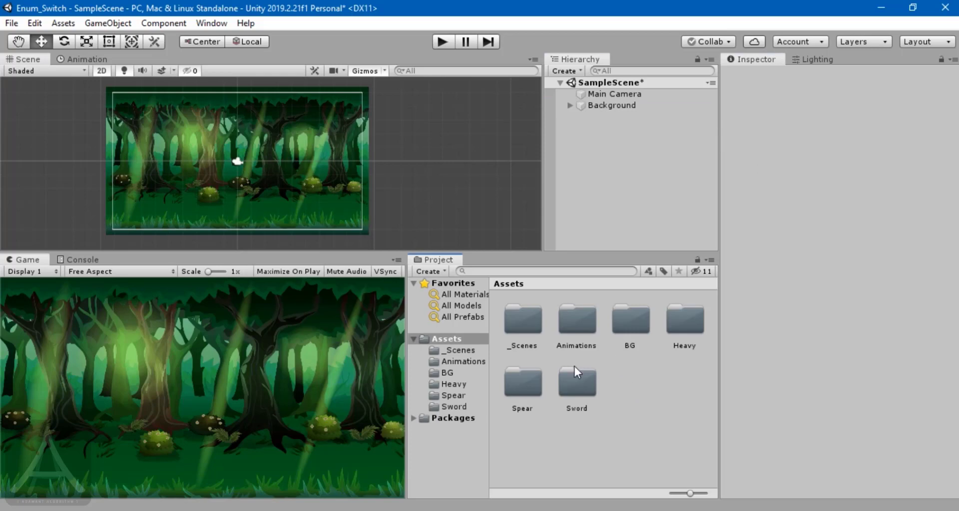
- Browse the Heavy, Sword and Spear folders to view their knight sprites
{"action": "left_click", "coordinate": [687, 320]}
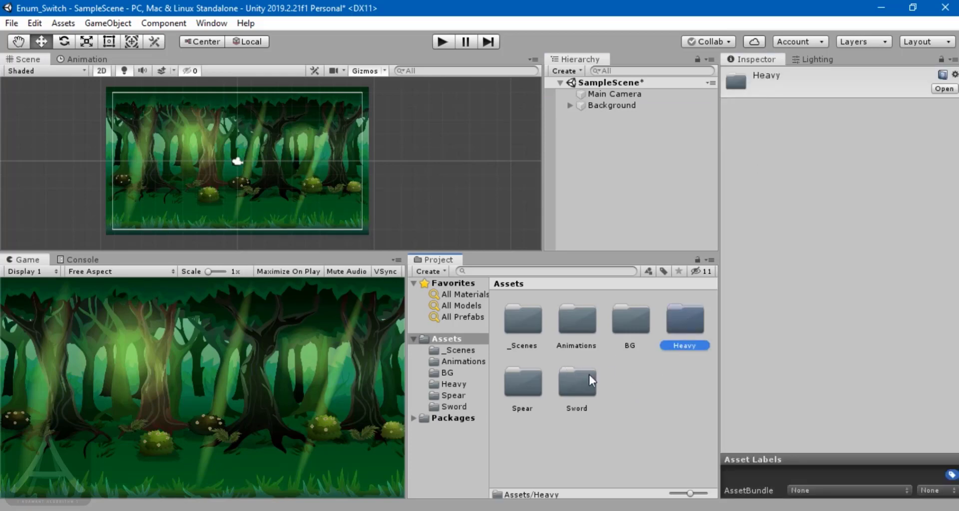
{"action": "left_click", "coordinate": [578, 382], "text": "ctrl"}
{"action": "left_click", "coordinate": [524, 382], "text": "ctrl"}
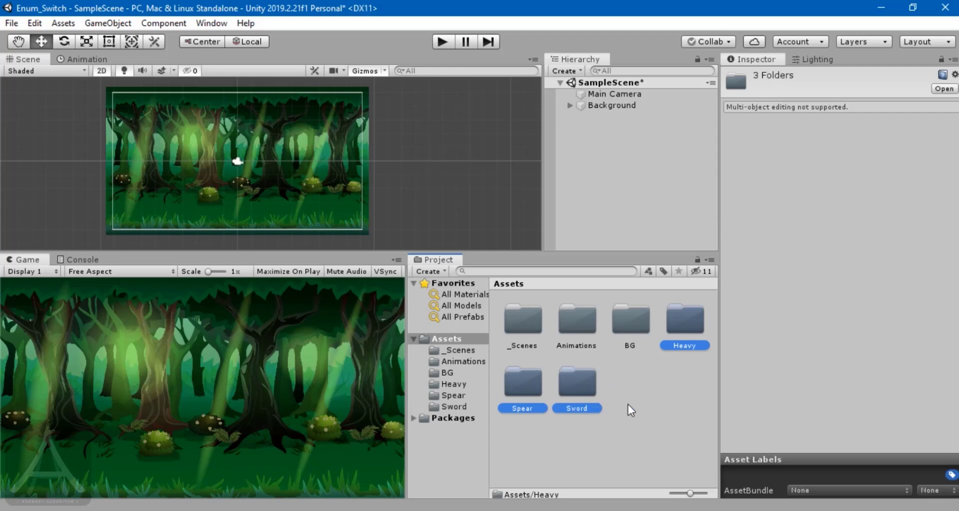
{"action": "left_click", "coordinate": [655, 391]}
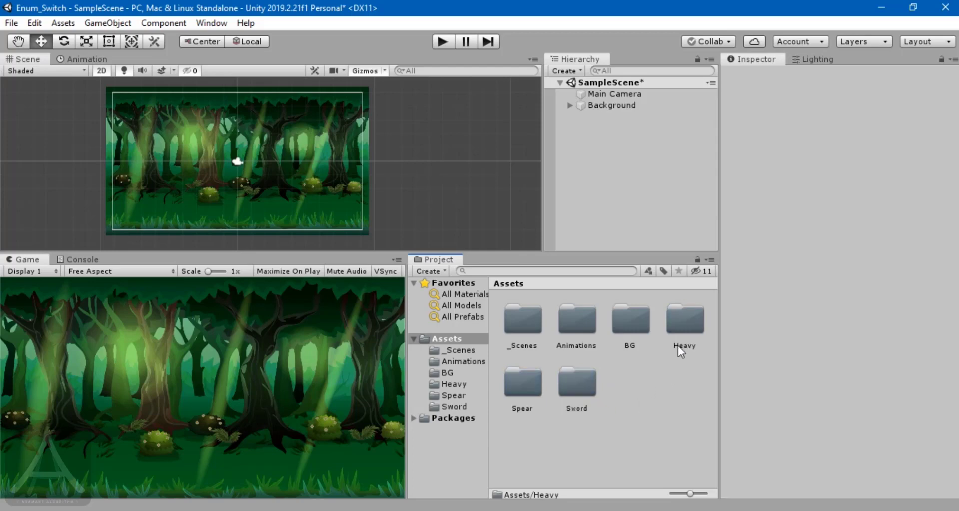
{"action": "double_click", "coordinate": [684, 322]}
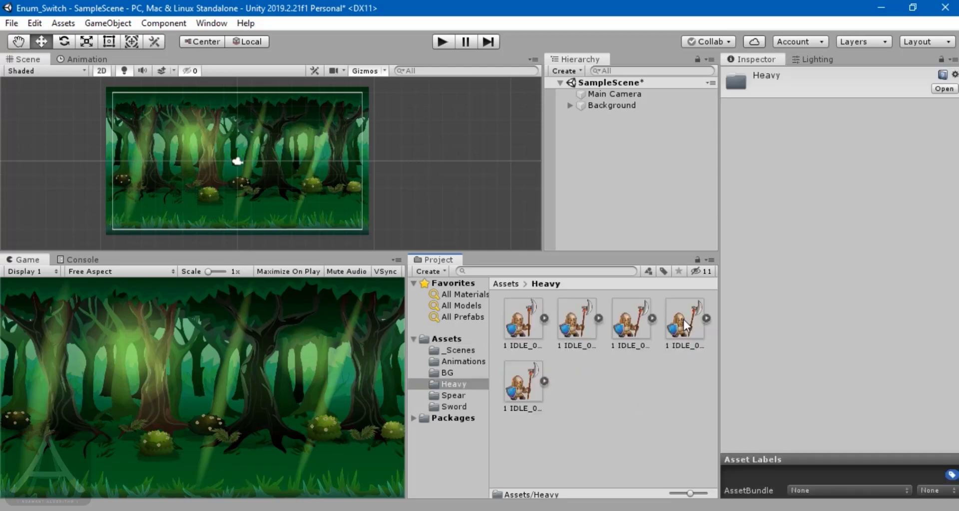
{"action": "left_click", "coordinate": [504, 284]}
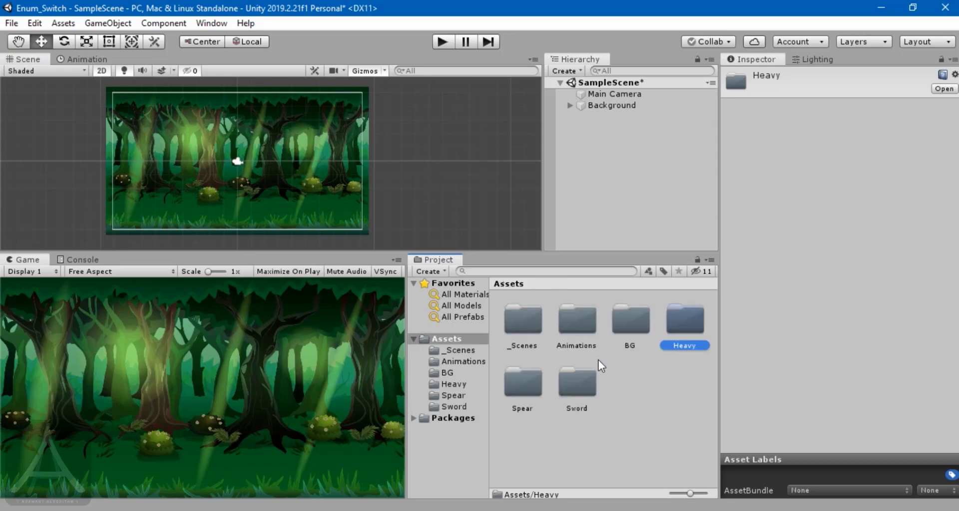
{"action": "double_click", "coordinate": [585, 377]}
{"action": "left_click", "coordinate": [505, 283]}
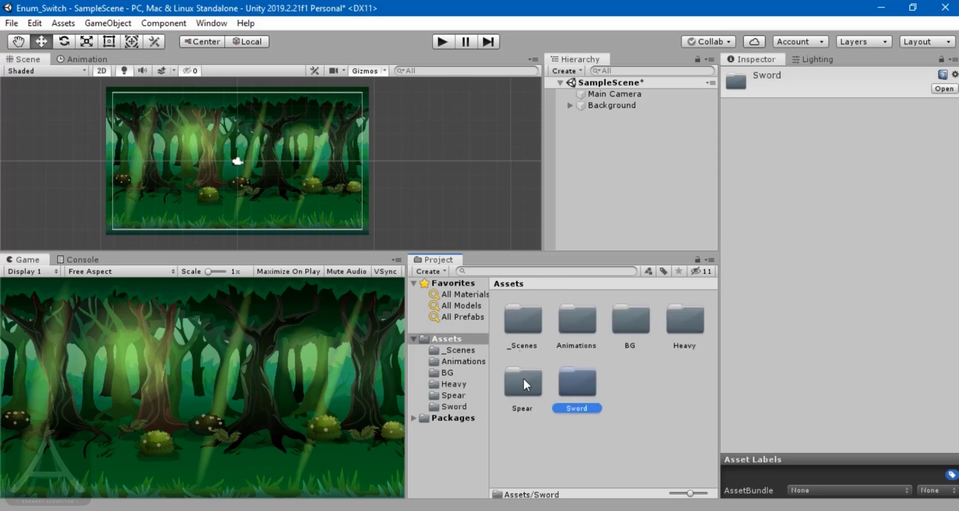
{"action": "double_click", "coordinate": [523, 378]}
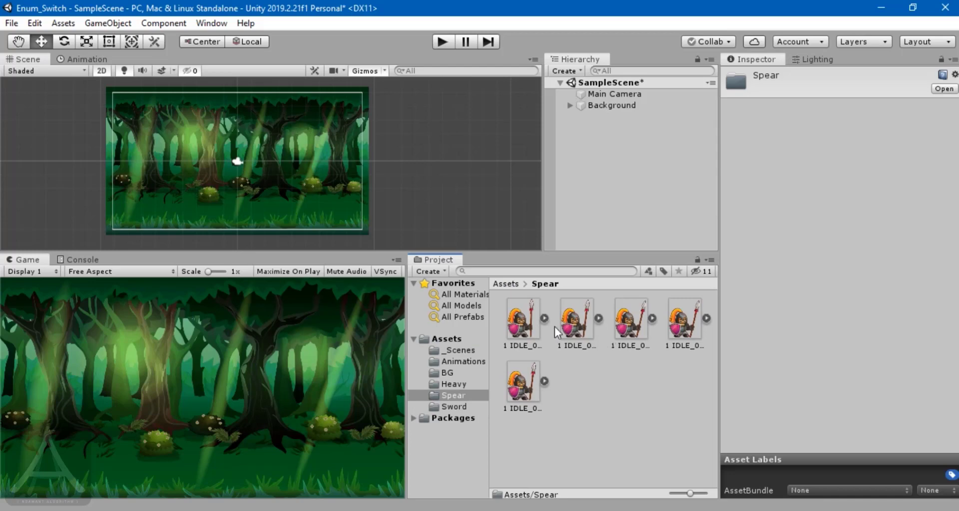
{"action": "left_click", "coordinate": [505, 284]}
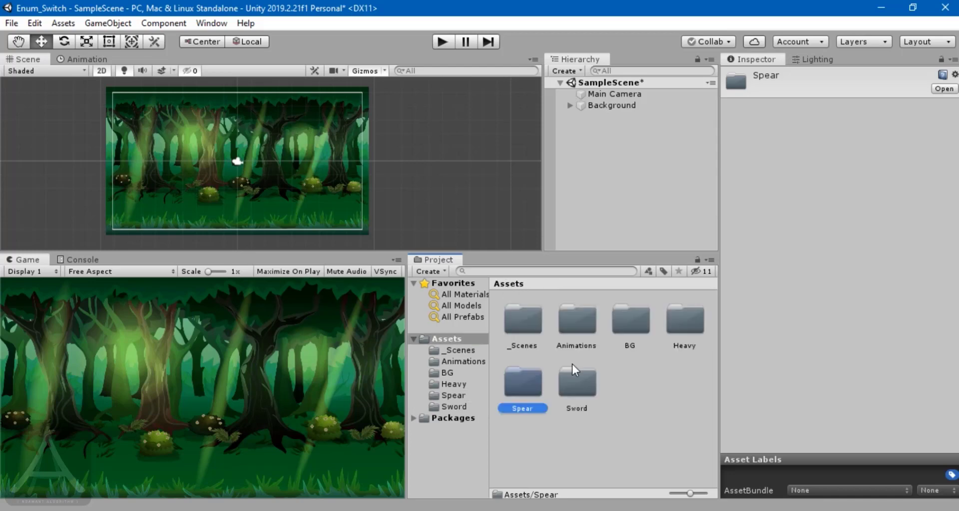
- Open the Animations folder and adjust the editor panel layout
{"action": "double_click", "coordinate": [573, 320]}
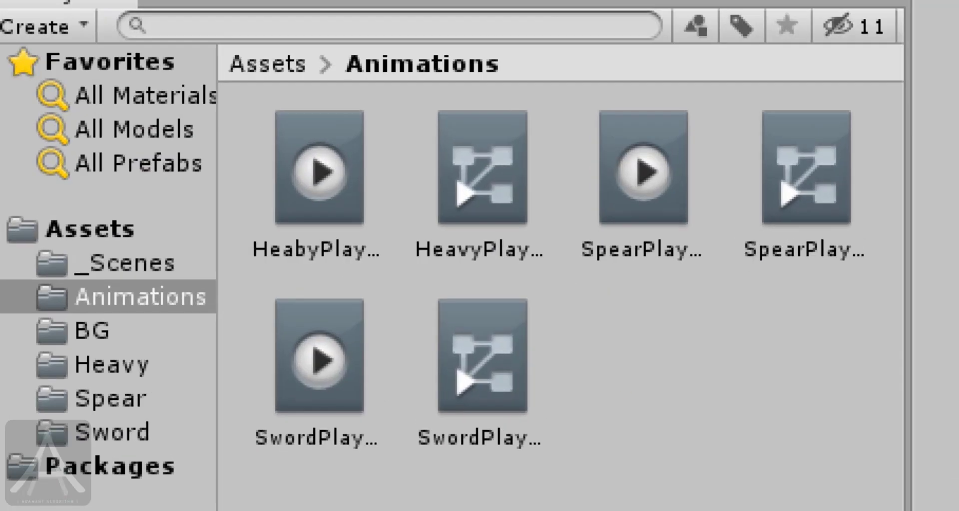
{"action": "mouse_move", "coordinate": [310, 102]}
{"action": "left_mouse_down"}
{"action": "mouse_move", "coordinate": [262, 101]}
{"action": "mouse_move", "coordinate": [253, 257]}
{"action": "mouse_move", "coordinate": [357, 220]}
{"action": "mouse_move", "coordinate": [306, 102]}
{"action": "left_mouse_up"}
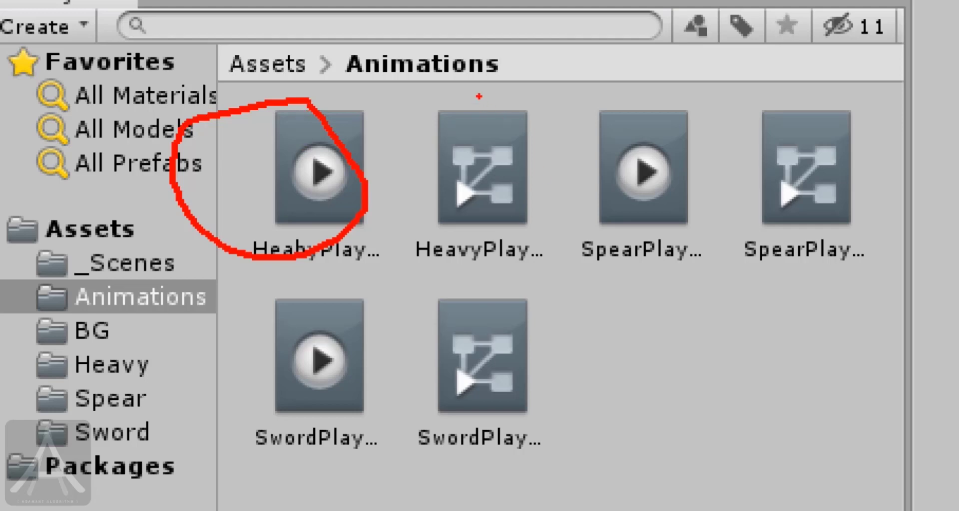
{"action": "mouse_move", "coordinate": [478, 97]}
{"action": "left_mouse_down"}
{"action": "mouse_move", "coordinate": [432, 227]}
{"action": "mouse_move", "coordinate": [534, 234]}
{"action": "mouse_move", "coordinate": [507, 96]}
{"action": "left_mouse_up"}
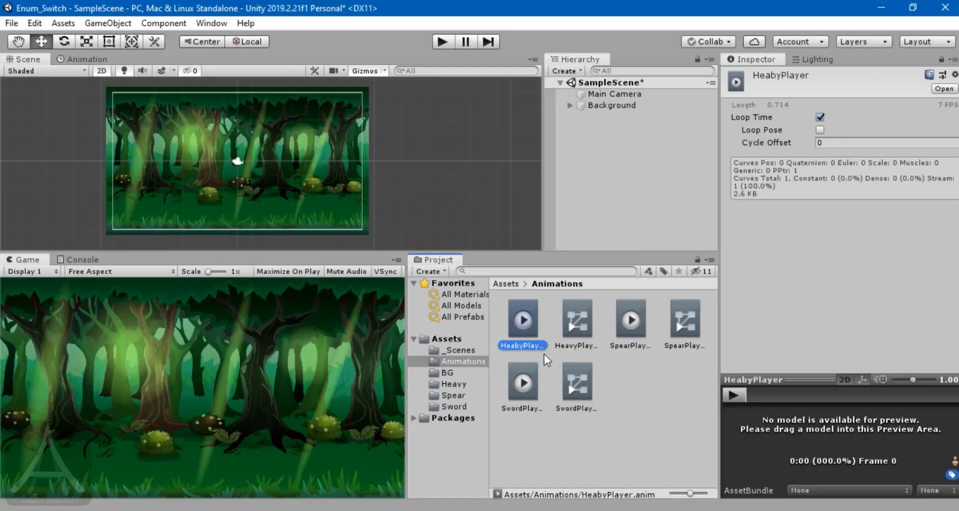
- Inspect the HeavyPlayer, SwordPlayer and SpearPlayer animator controllers one by one
{"action": "left_click", "coordinate": [575, 323]}
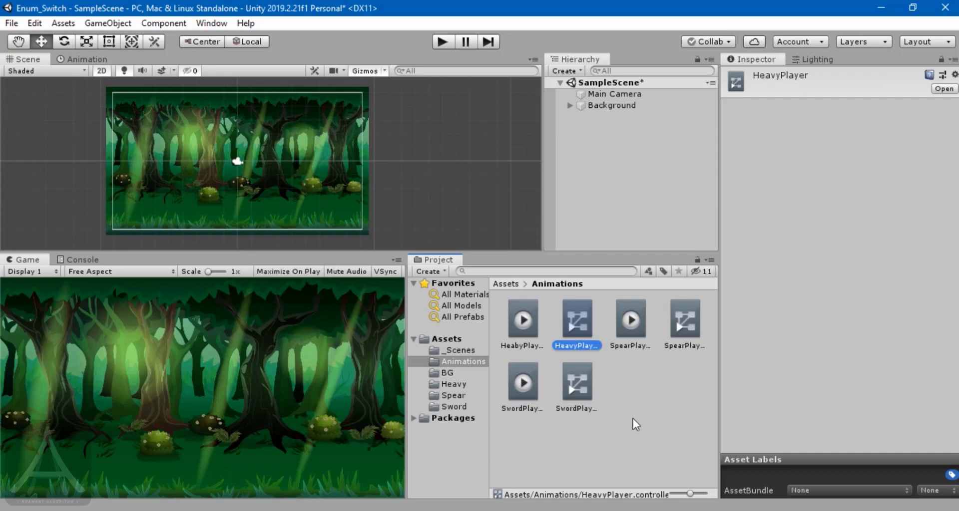
{"action": "left_click", "coordinate": [643, 407]}
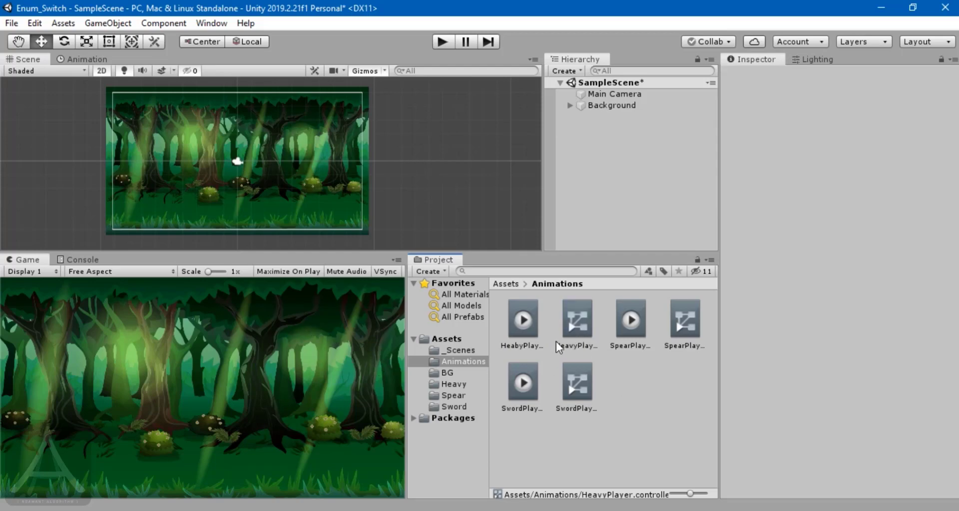
{"action": "left_click", "coordinate": [575, 330]}
{"action": "left_click", "coordinate": [573, 388]}
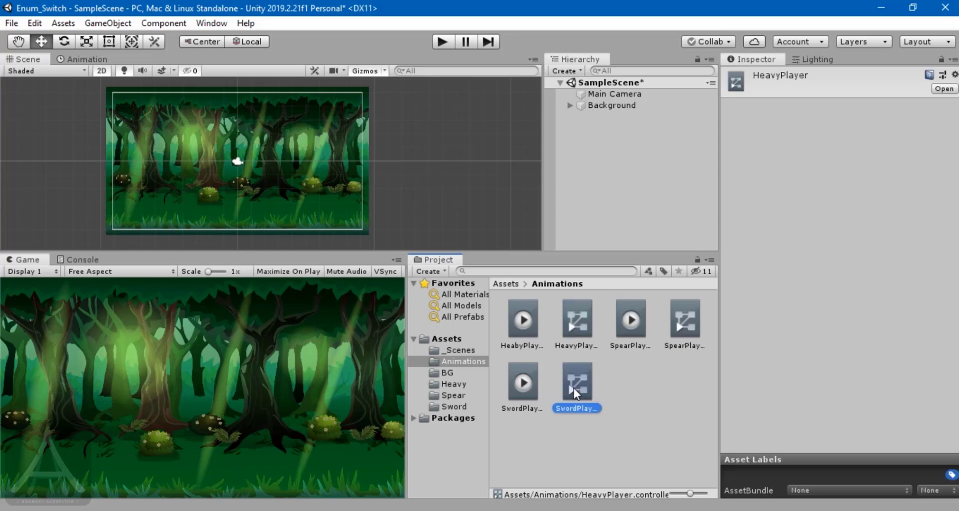
{"action": "left_click", "coordinate": [676, 328]}
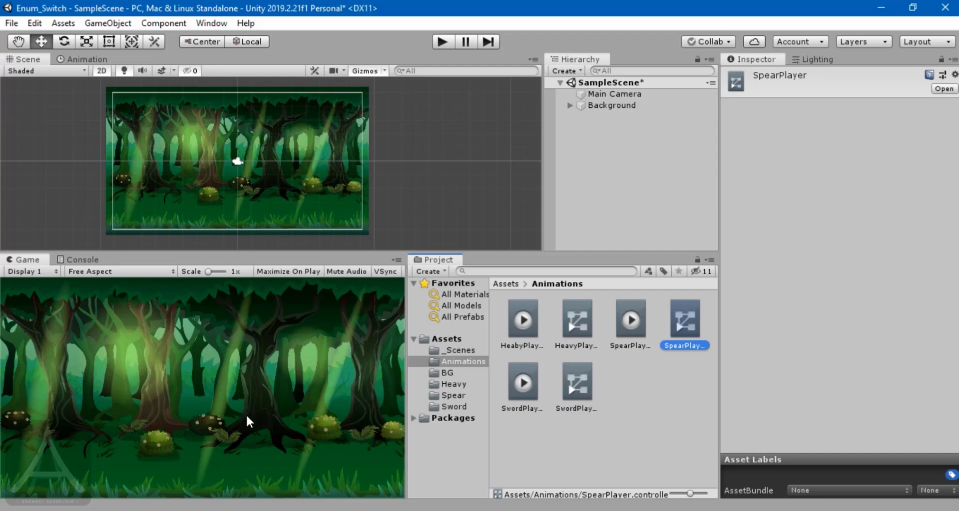
{"action": "left_click", "coordinate": [605, 203]}
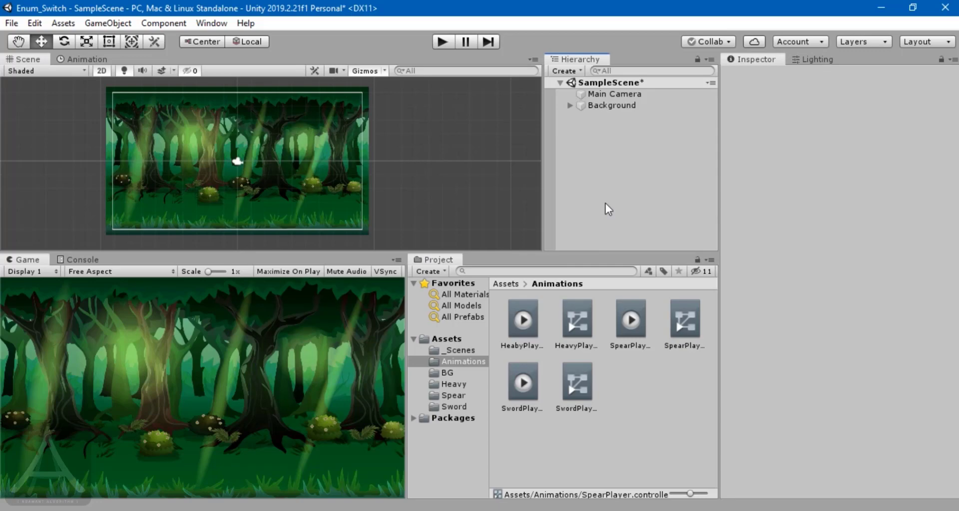
- Create an empty GameObject in the scene and rename it CharChoice
{"action": "right_click", "coordinate": [598, 184]}
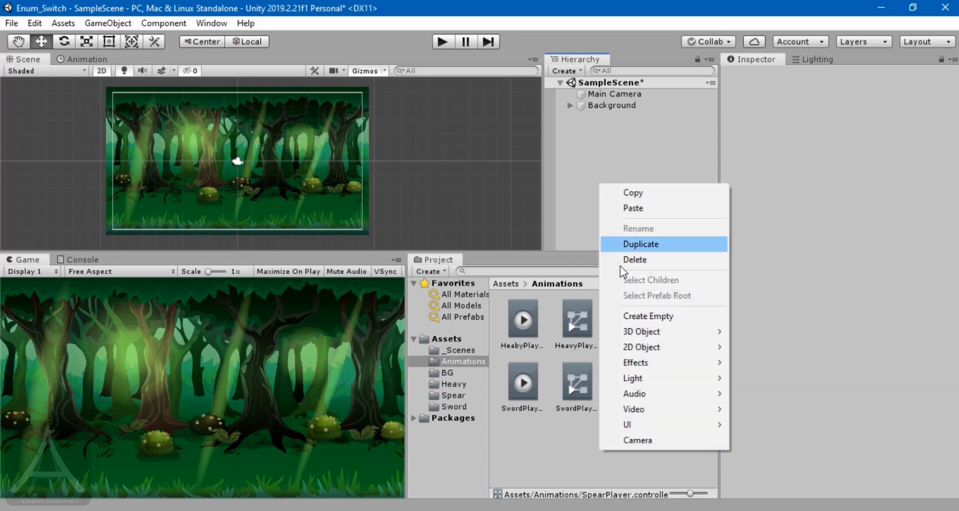
{"action": "left_click", "coordinate": [650, 316]}
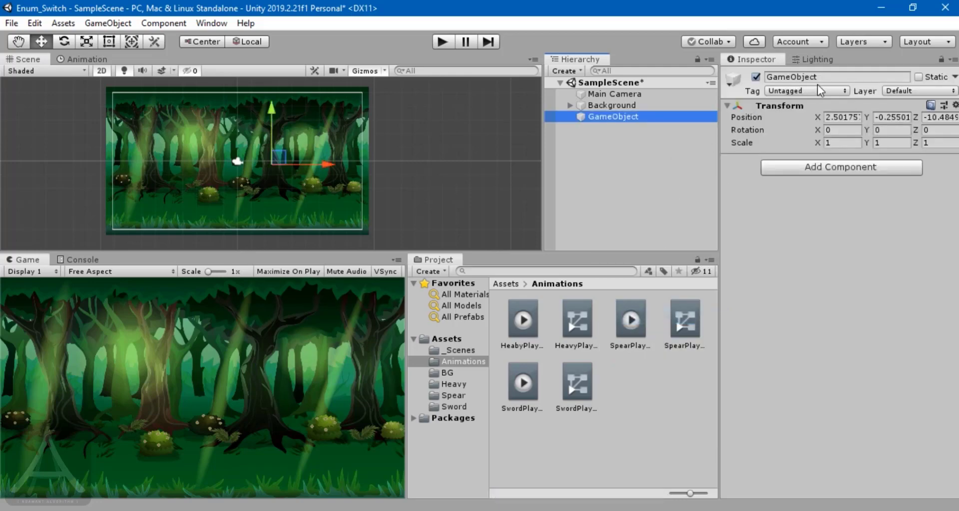
{"action": "left_click", "coordinate": [822, 78]}
{"action": "type", "text": "C"}
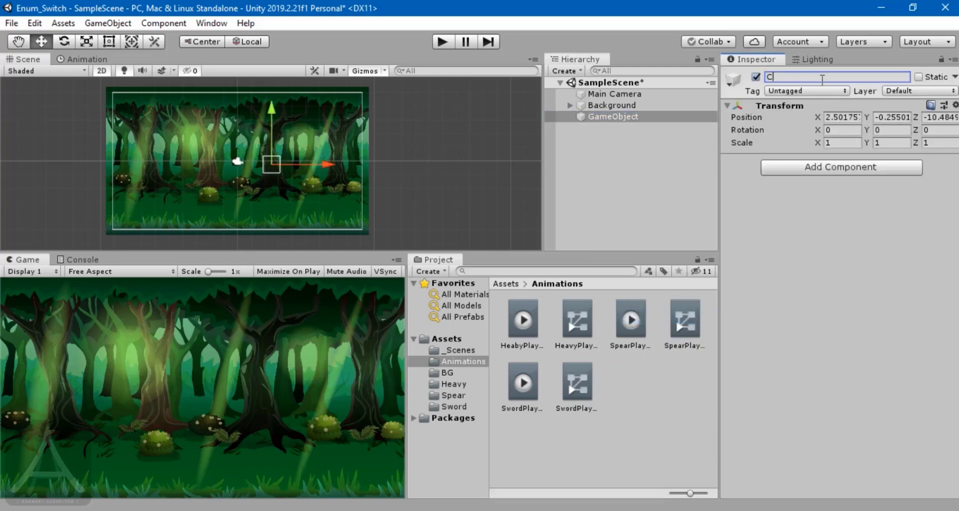
{"action": "type", "text": "harChoice"}
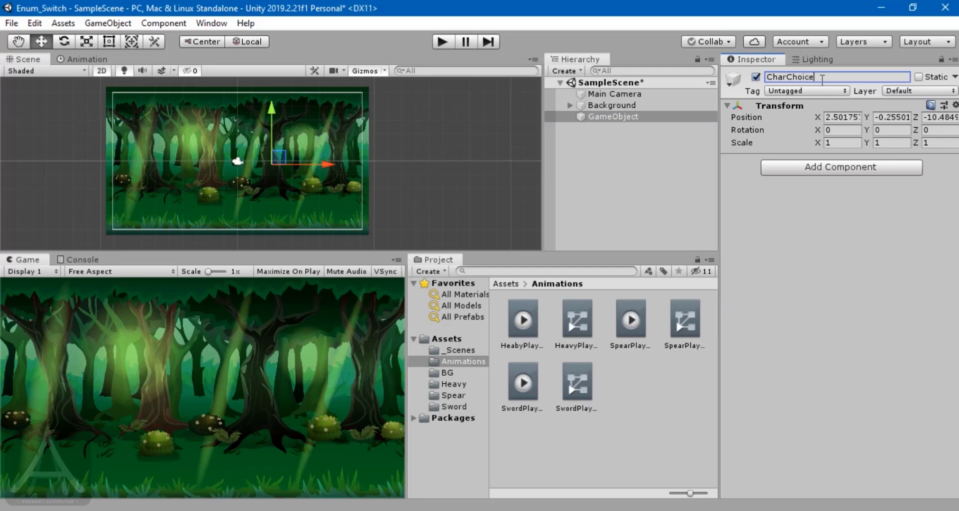
{"action": "key", "text": "Return"}
{"action": "left_click", "coordinate": [630, 137]}
{"action": "left_click", "coordinate": [616, 117]}
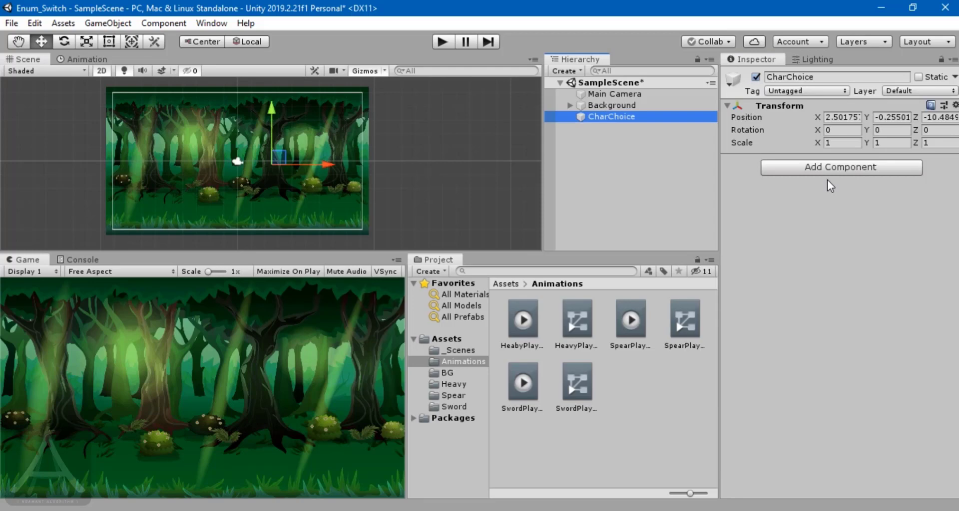
- Add Sprite Renderer and Animator components to CharChoice
{"action": "left_click", "coordinate": [818, 171]}
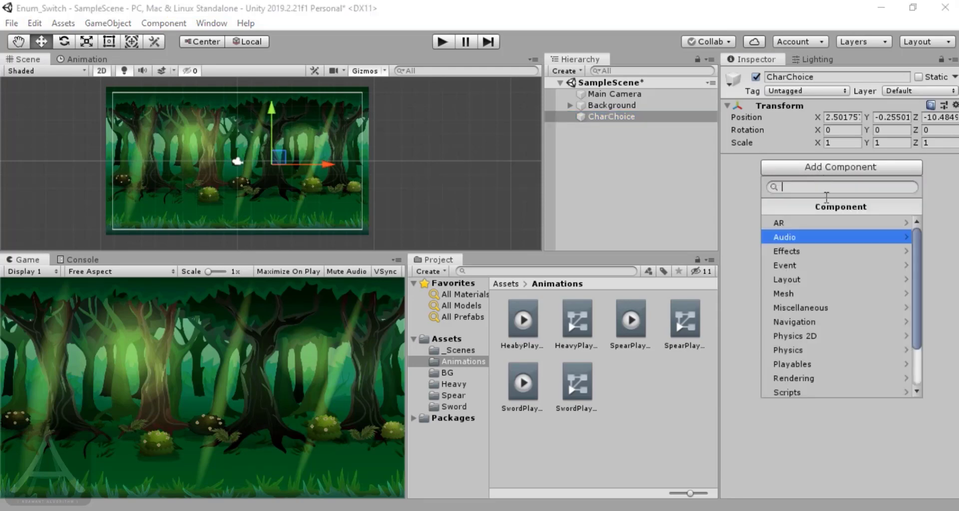
{"action": "type", "text": "Spr"}
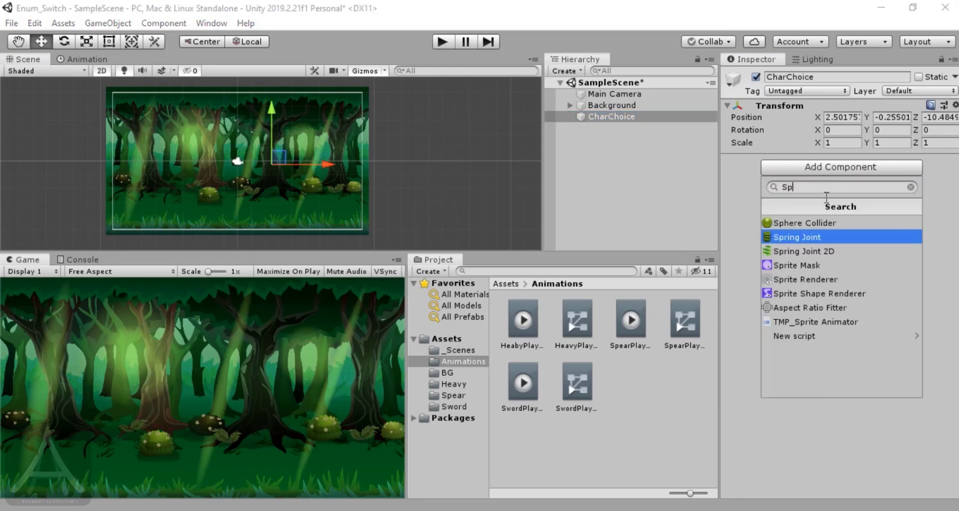
{"action": "left_click", "coordinate": [875, 265]}
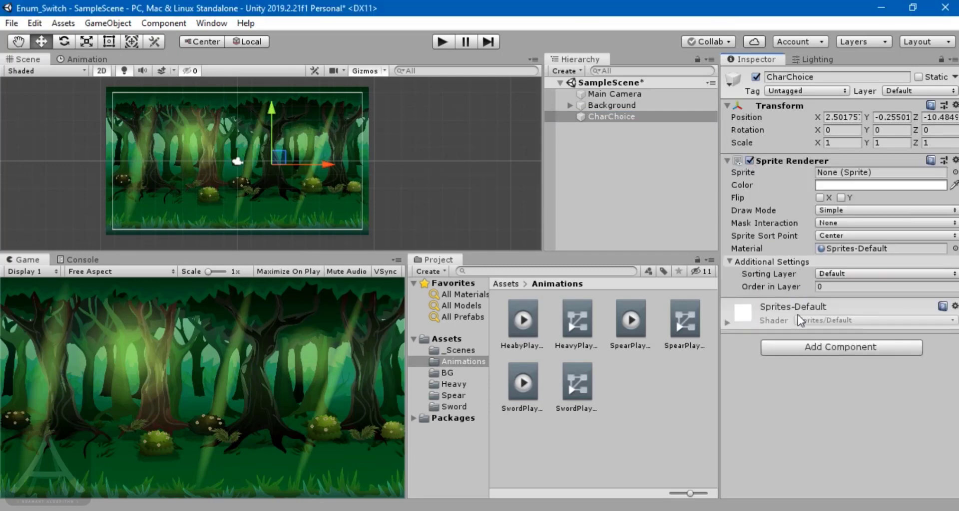
{"action": "left_click", "coordinate": [802, 347]}
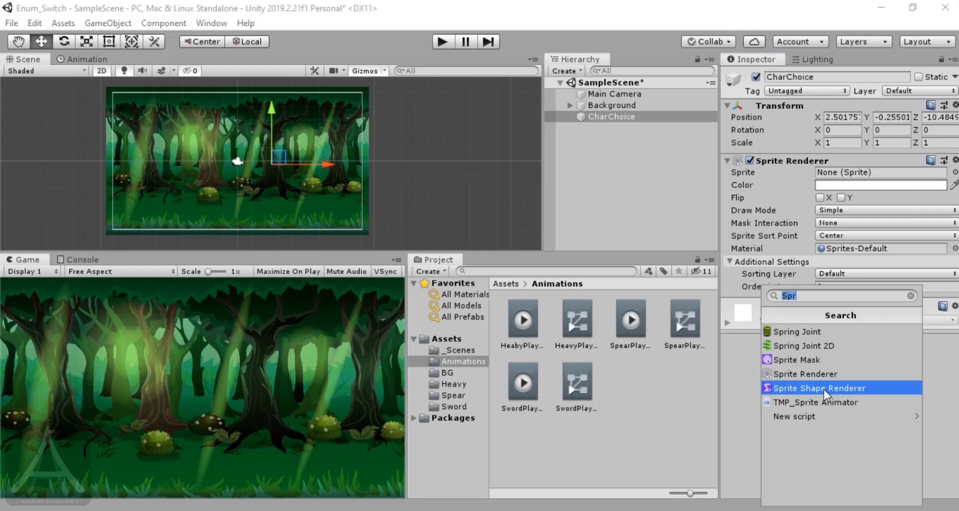
{"action": "type", "text": "An"}
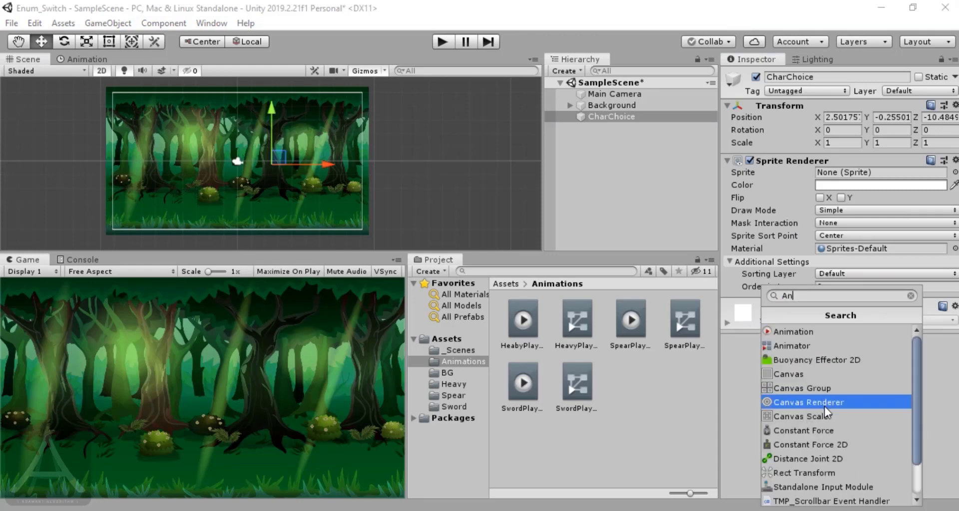
{"action": "type", "text": "im"}
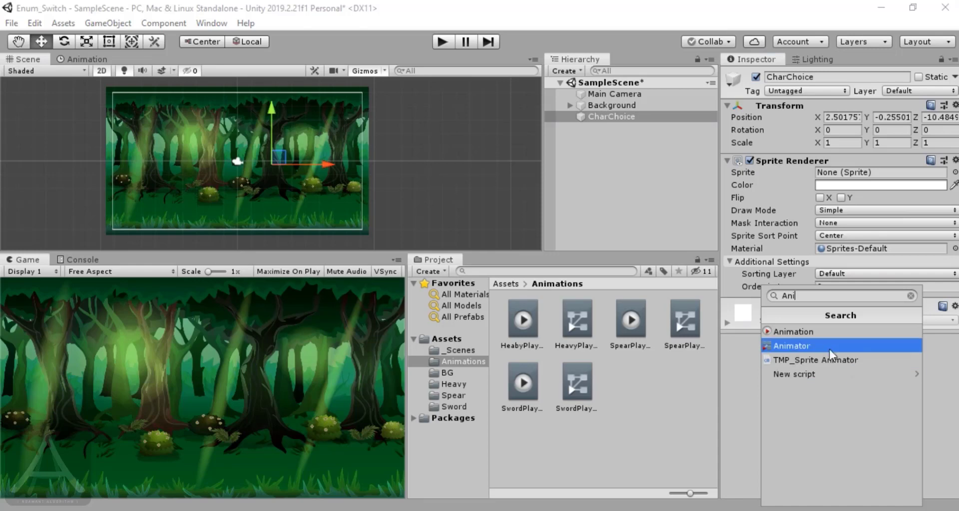
{"action": "left_click", "coordinate": [825, 347]}
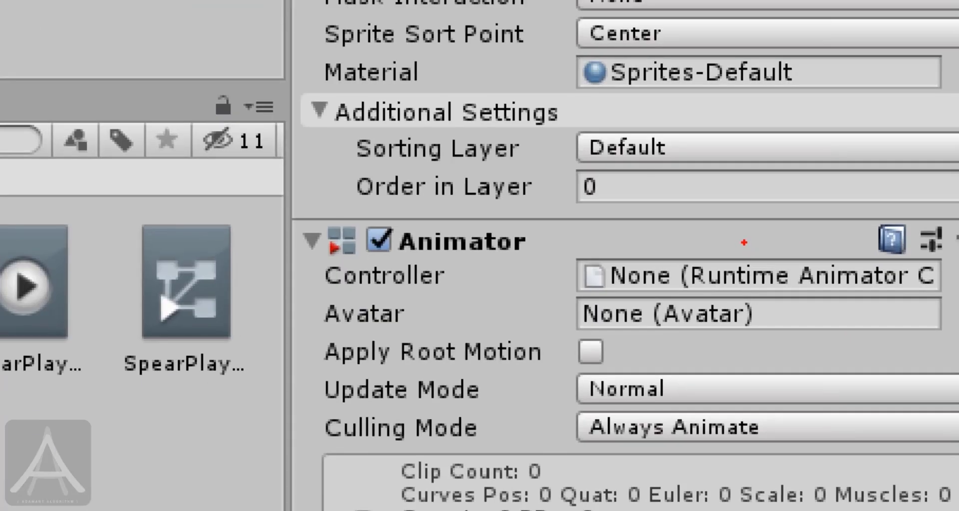
- Attach a new script named PlayerSwap to CharChoice through Add Component
{"action": "left_click_drag", "start_coordinate": [845, 297], "coordinate": [875, 302]}
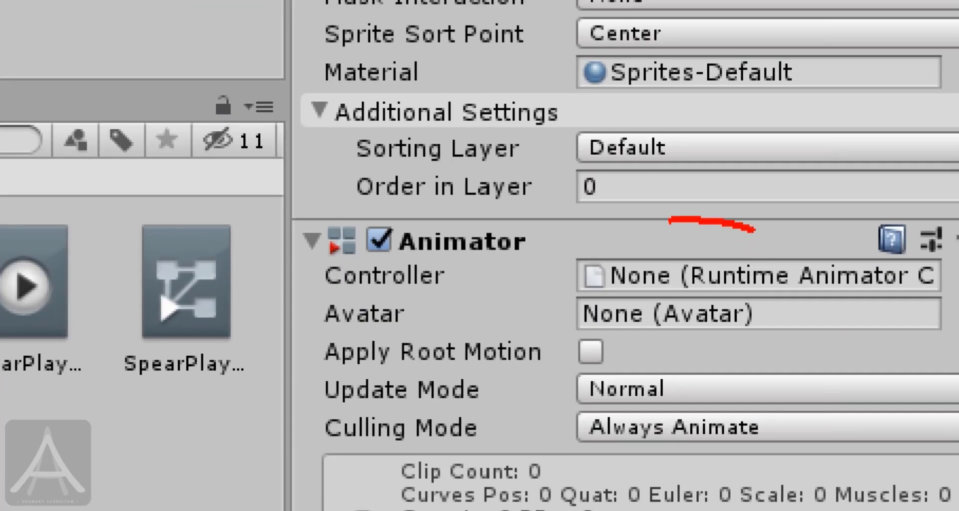
{"action": "mouse_move", "coordinate": [670, 219]}
{"action": "left_mouse_down"}
{"action": "mouse_move", "coordinate": [665, 290]}
{"action": "mouse_move", "coordinate": [866, 322]}
{"action": "mouse_move", "coordinate": [922, 252]}
{"action": "mouse_move", "coordinate": [864, 238]}
{"action": "left_mouse_up"}
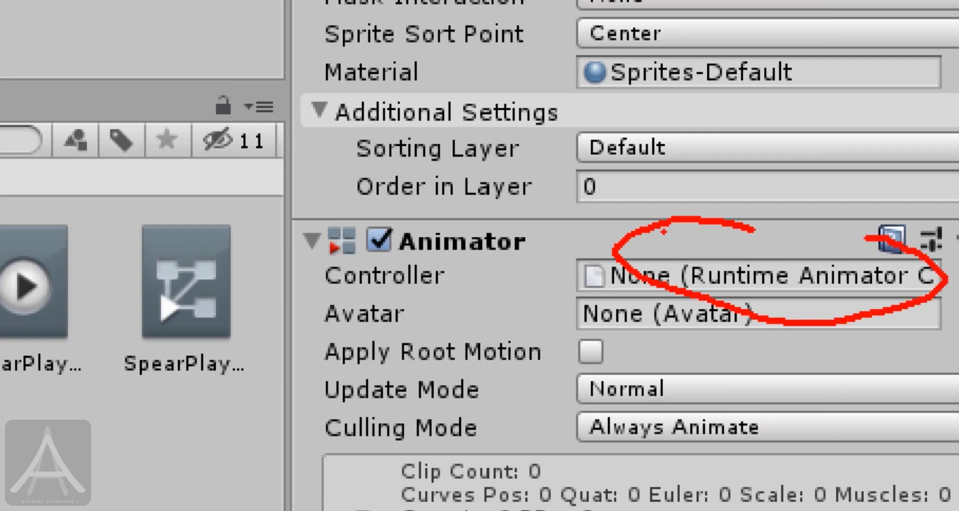
{"action": "left_click_drag", "start_coordinate": [571, 233], "coordinate": [750, 314]}
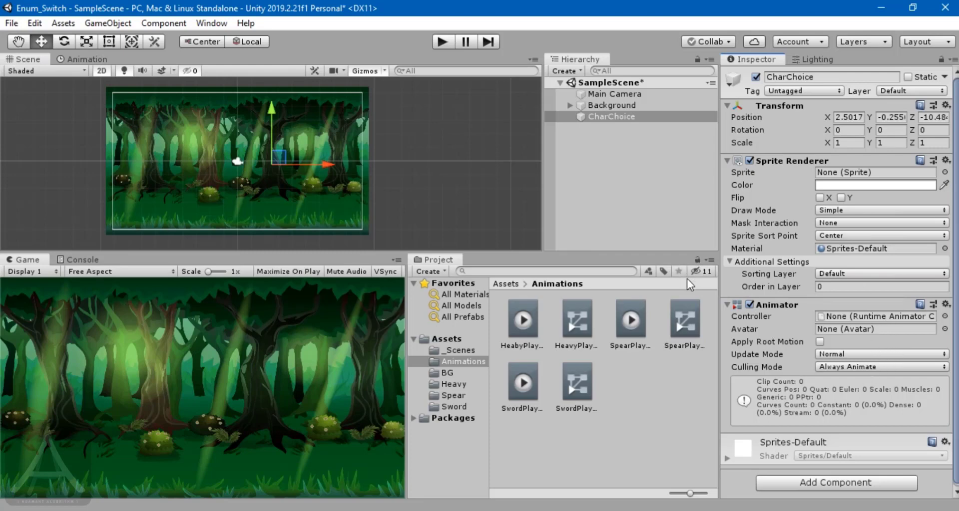
{"action": "left_click", "coordinate": [820, 484]}
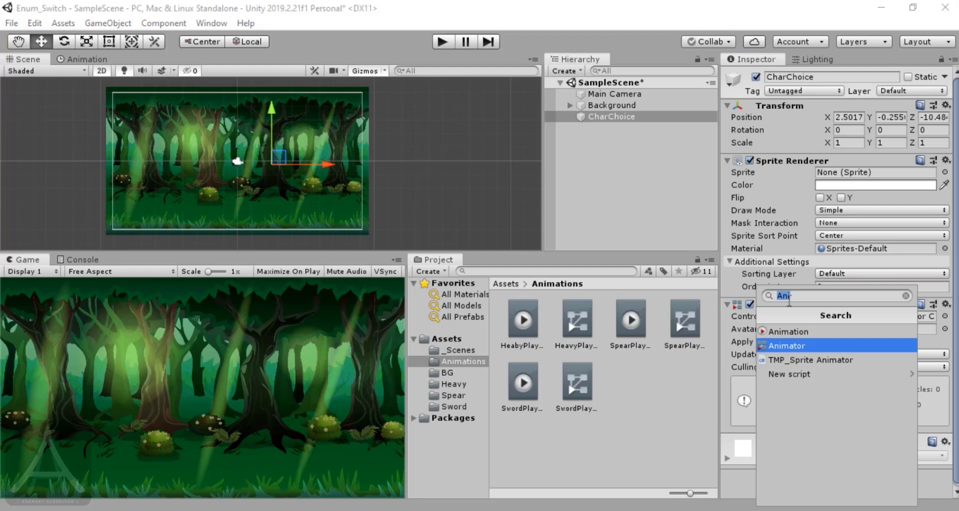
{"action": "left_click", "coordinate": [800, 374]}
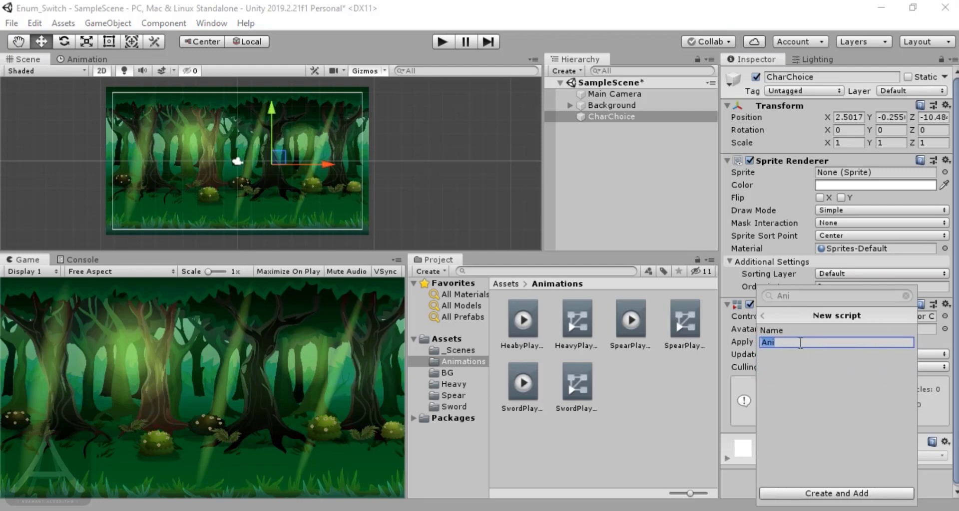
{"action": "type", "text": "PlayerSwap"}
{"action": "left_click", "coordinate": [831, 492]}
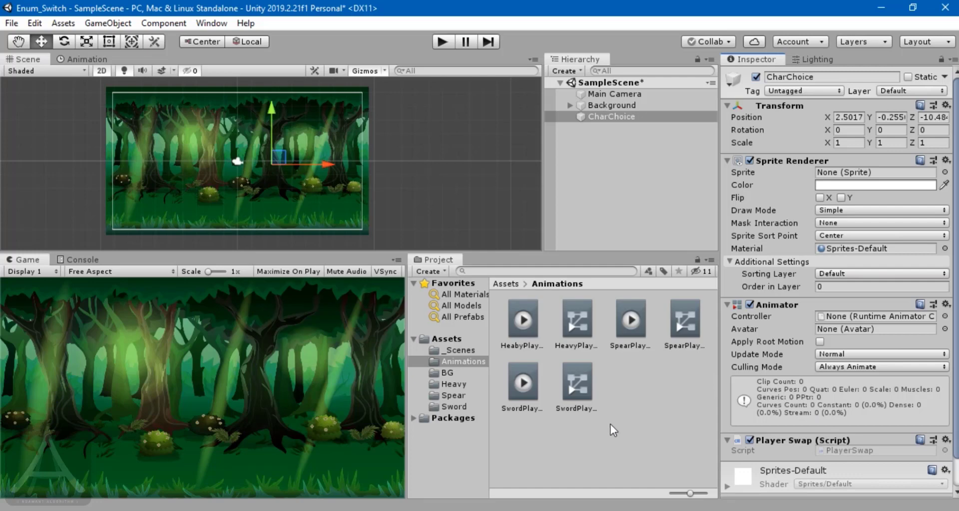
{"action": "left_click", "coordinate": [668, 438]}
- Open PlayerSwap in Rider and delete the template comments above Start() and Update()
{"action": "left_click", "coordinate": [508, 285]}
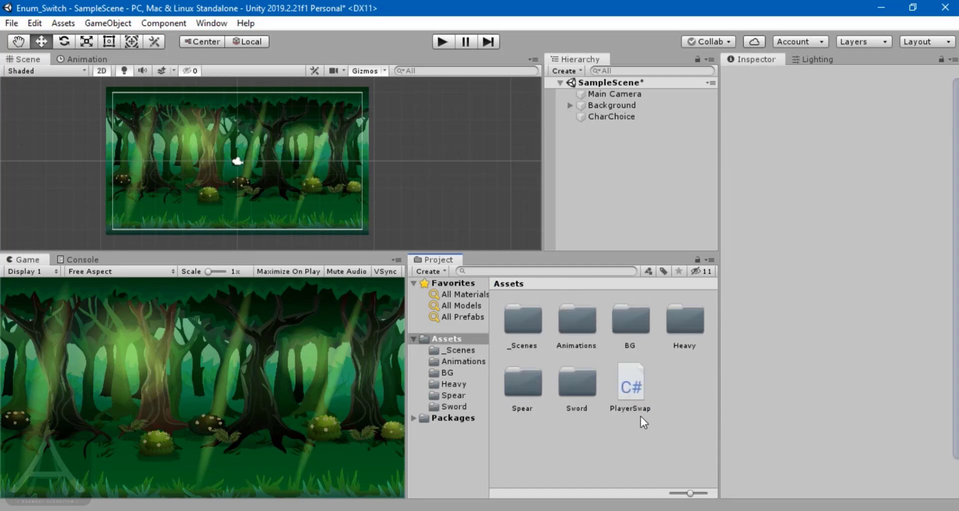
{"action": "double_click", "coordinate": [637, 386]}
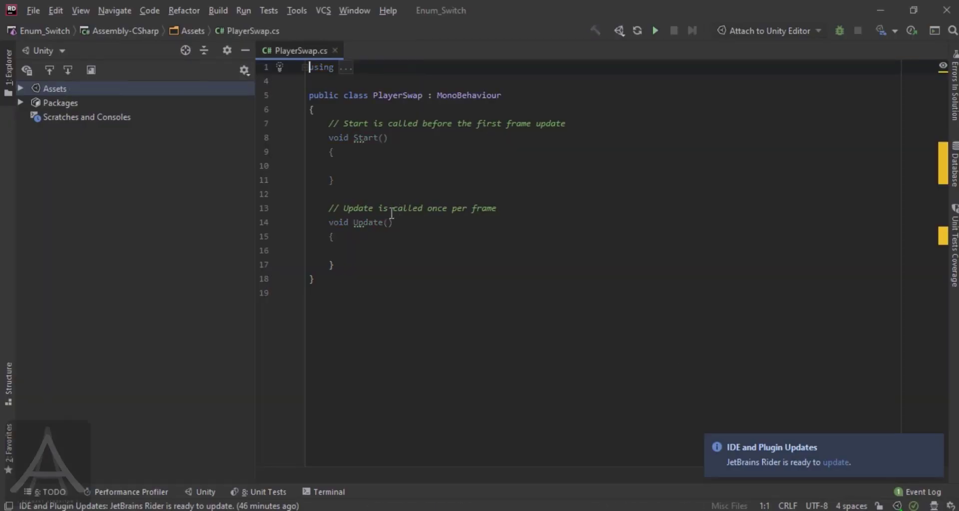
{"action": "left_click_drag", "start_coordinate": [575, 166], "coordinate": [321, 172]}
{"action": "key", "text": "BackSpace"}
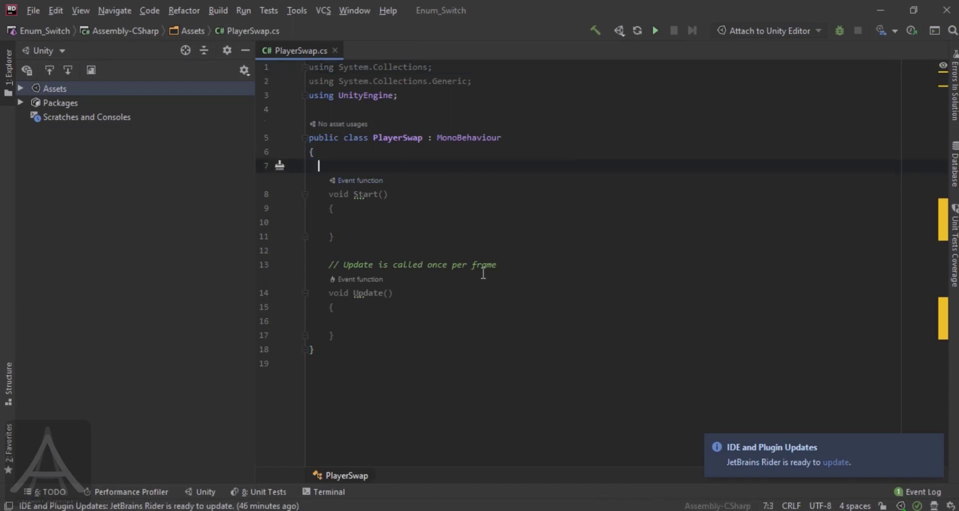
{"action": "left_click_drag", "start_coordinate": [497, 265], "coordinate": [332, 263]}
{"action": "key", "text": "BackSpace"}
{"action": "key", "text": "BackSpace"}
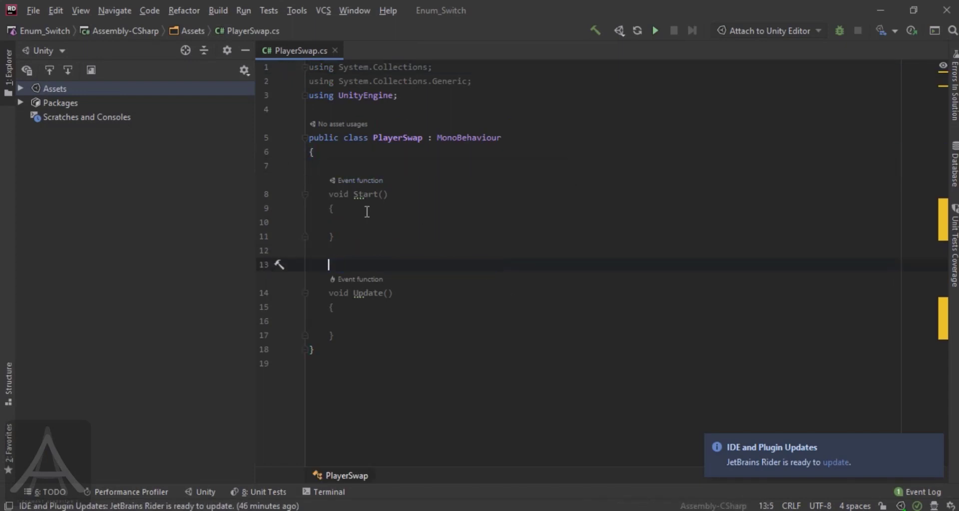
{"action": "left_click", "coordinate": [333, 194]}
{"action": "key", "text": "alt+Return"}
- Declare the field 'private Animator myAnimator;' above Start()
{"action": "left_click", "coordinate": [358, 170]}
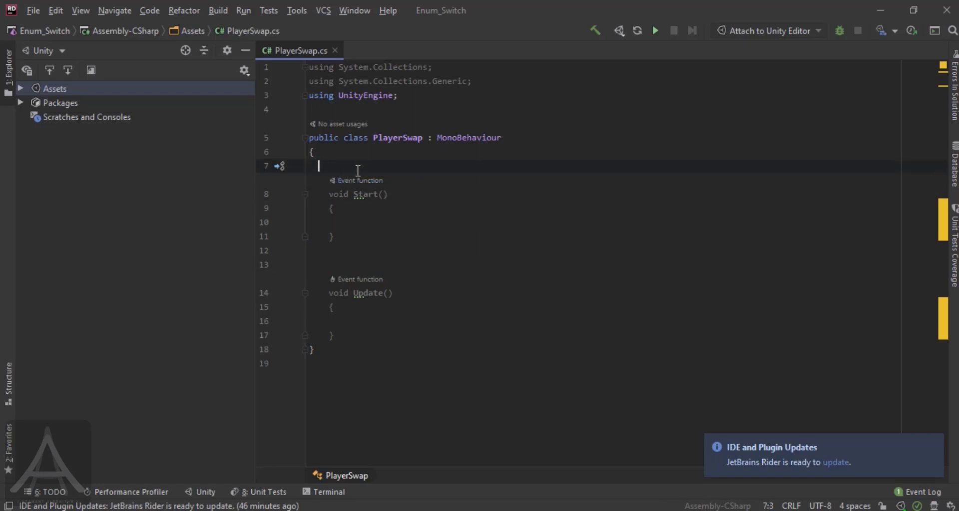
{"action": "type", "text": "public"}
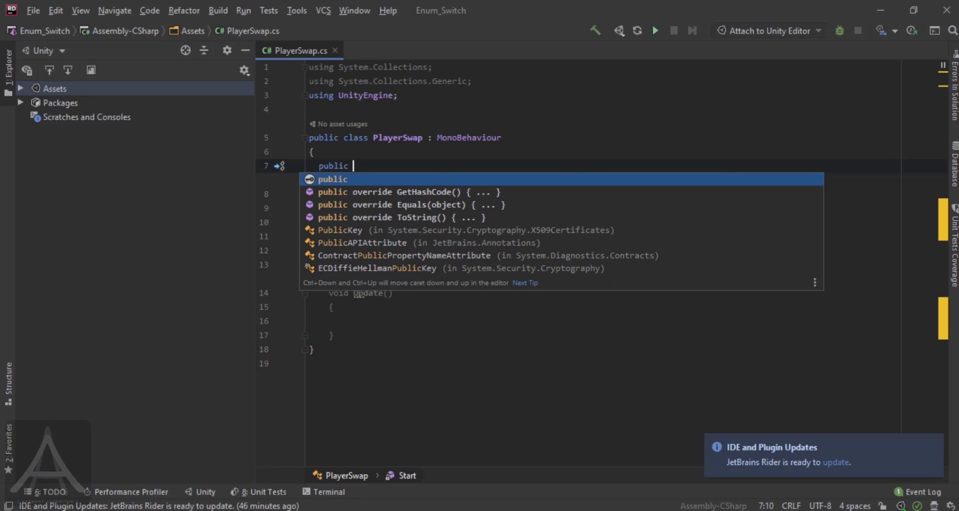
{"action": "type", "text": " Anim"}
{"action": "key", "text": "BackSpace"}
{"action": "key", "text": "BackSpace"}
{"action": "key", "text": "BackSpace"}
{"action": "key", "text": "BackSpace"}
{"action": "key", "text": "BackSpace"}
{"action": "key", "text": "BackSpace"}
{"action": "key", "text": "BackSpace"}
{"action": "key", "text": "BackSpace"}
{"action": "key", "text": "BackSpace"}
{"action": "key", "text": "BackSpace"}
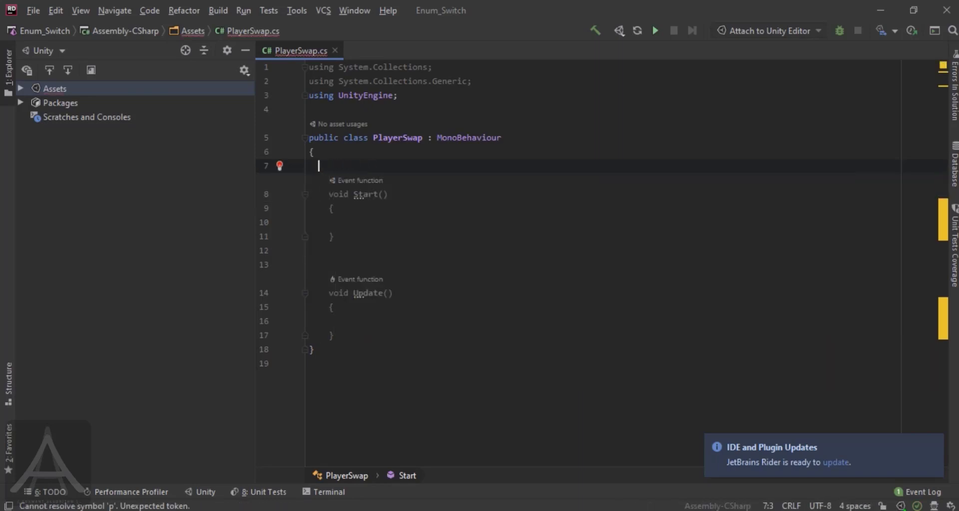
{"action": "type", "text": "ri"}
{"action": "key", "text": "Return"}
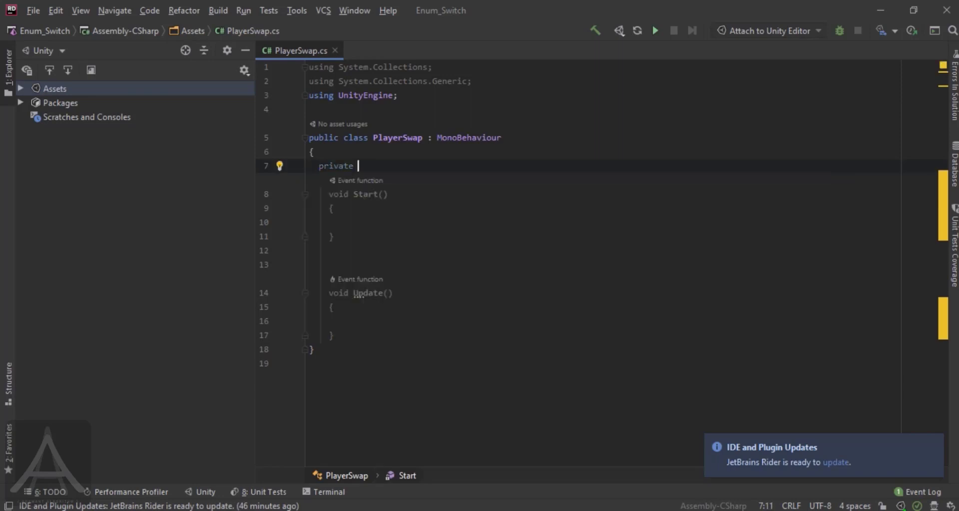
{"action": "type", "text": "Anim"}
{"action": "key", "text": "Return"}
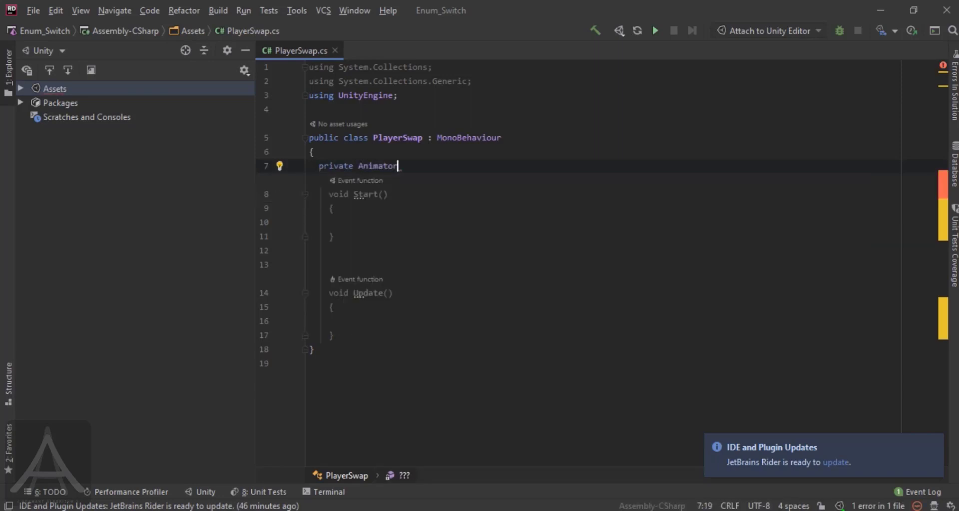
{"action": "type", "text": "my"}
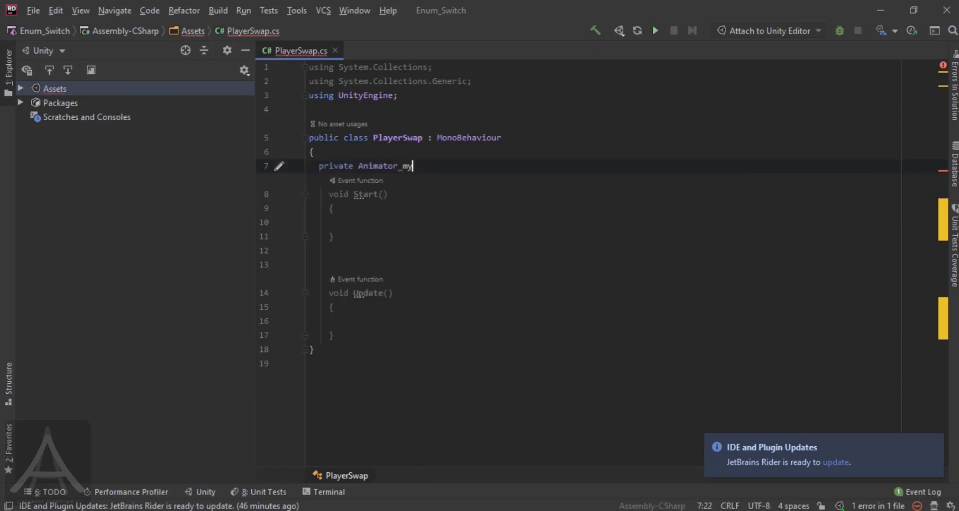
{"action": "type", "text": "Anima"}
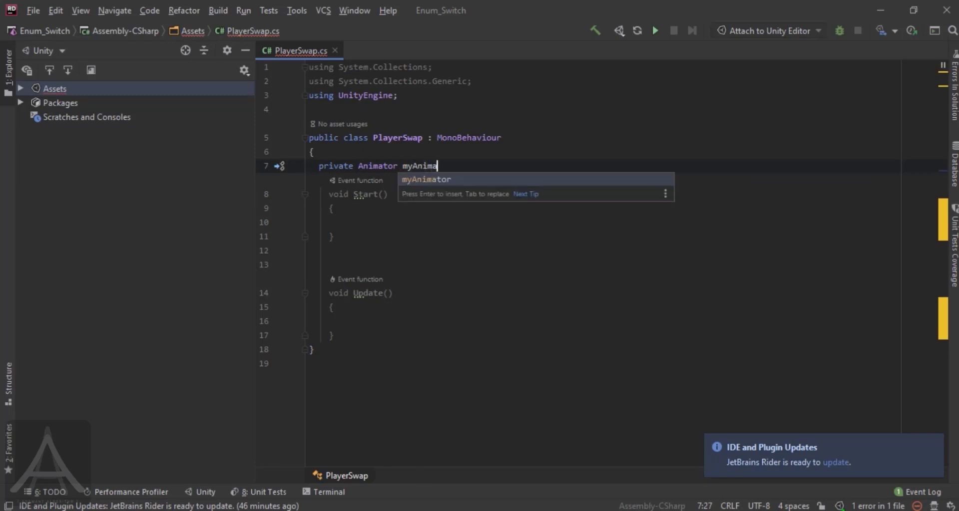
{"action": "type", "text": "tor;"}
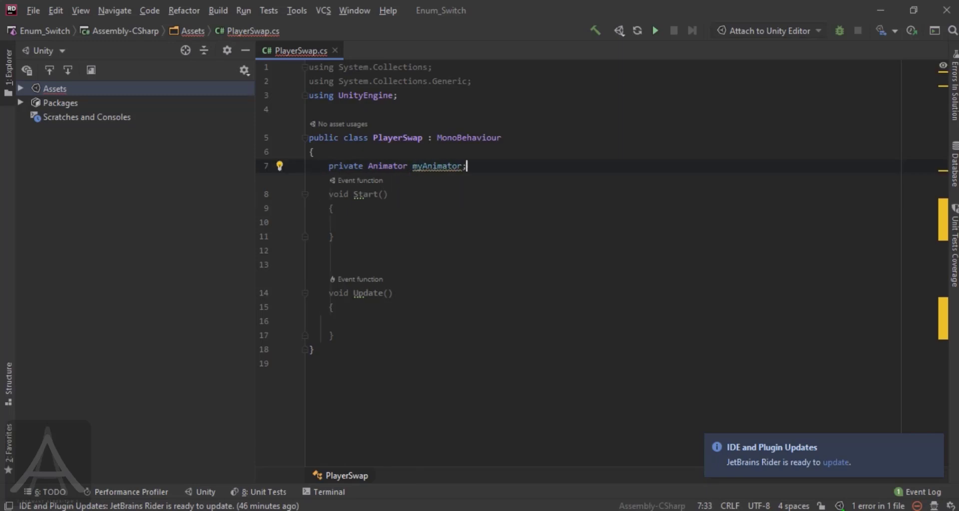
- In Start(), write myAnimator = GetComponent<Animator>();
{"action": "left_click", "coordinate": [389, 223]}
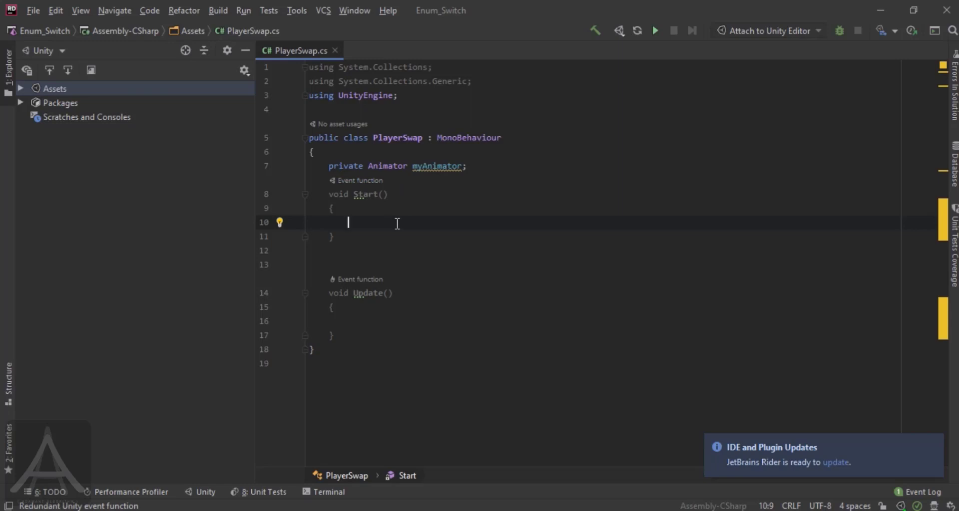
{"action": "type", "text": "mya"}
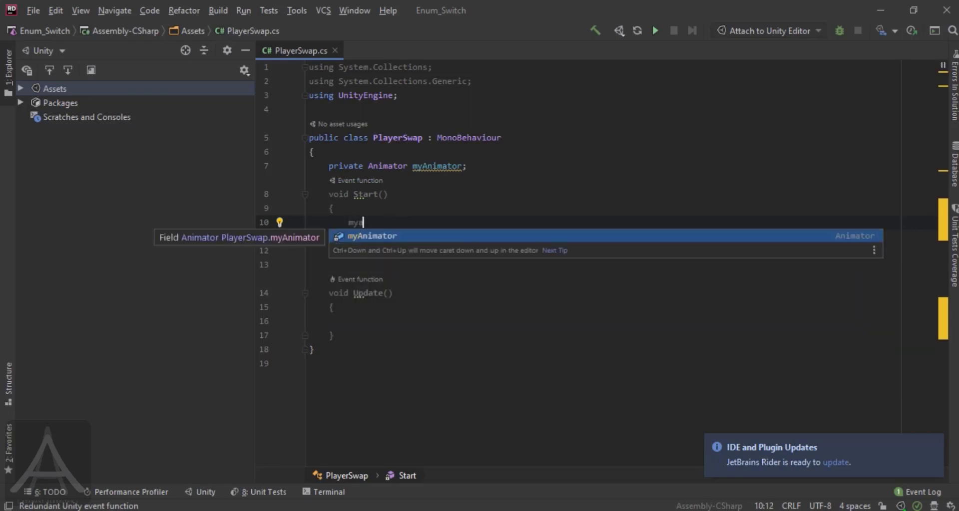
{"action": "key", "text": "Escape"}
{"action": "key", "text": "ctrl+space"}
{"action": "type", "text": "=Get"}
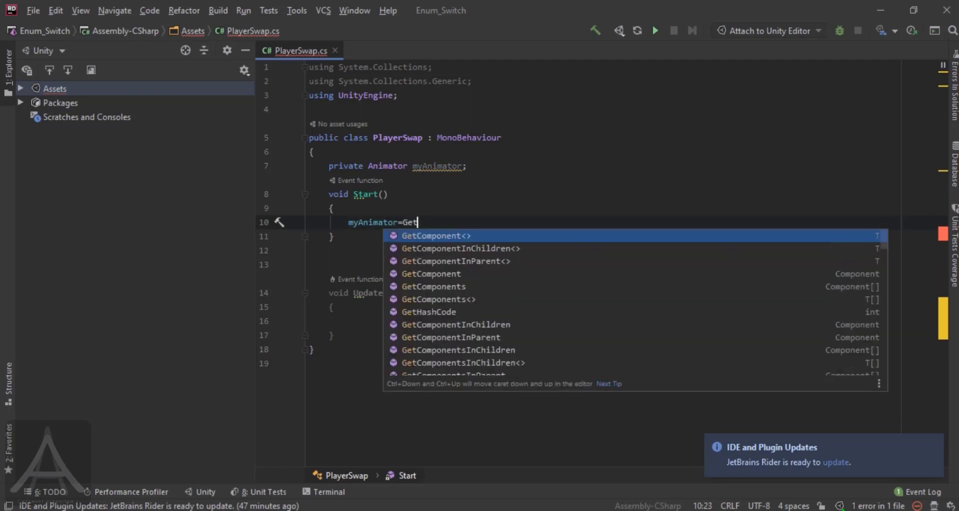
{"action": "key", "text": "Return"}
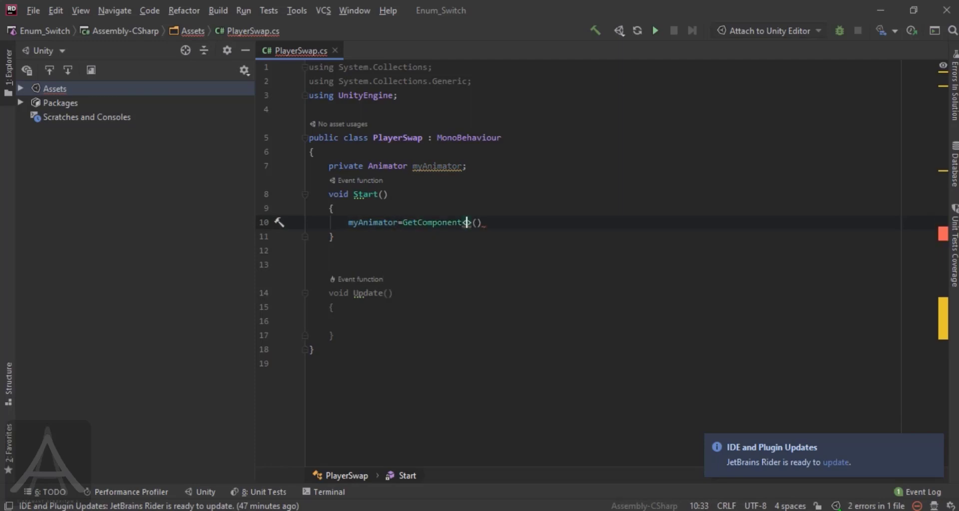
{"action": "type", "text": "Ani"}
{"action": "key", "text": "Return"}
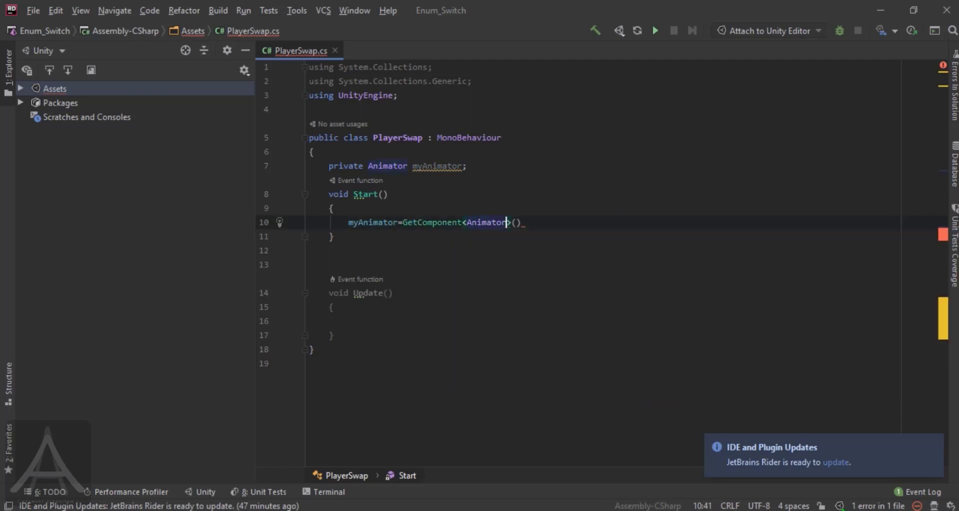
{"action": "key", "text": "End"}
{"action": "type", "text": ";"}
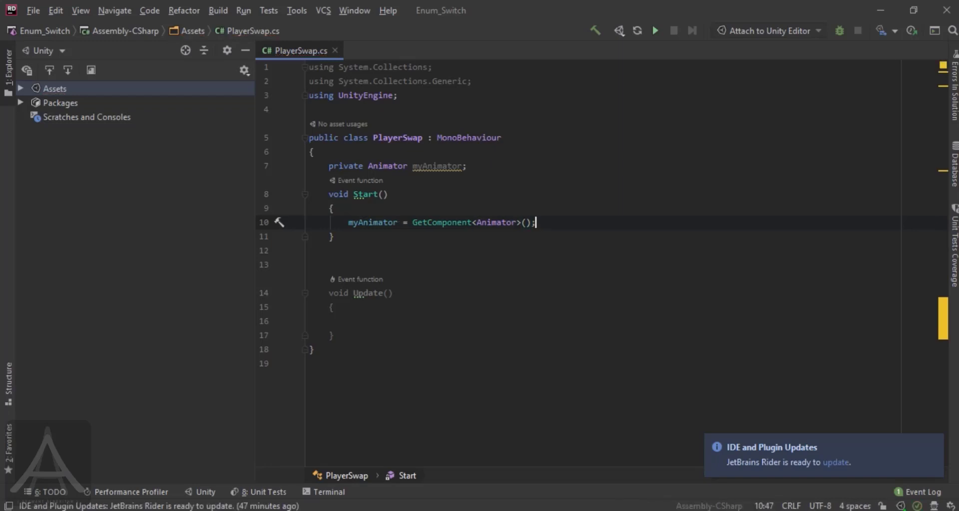
- Add a new blank line after Update()'s closing brace
{"action": "left_click", "coordinate": [356, 322]}
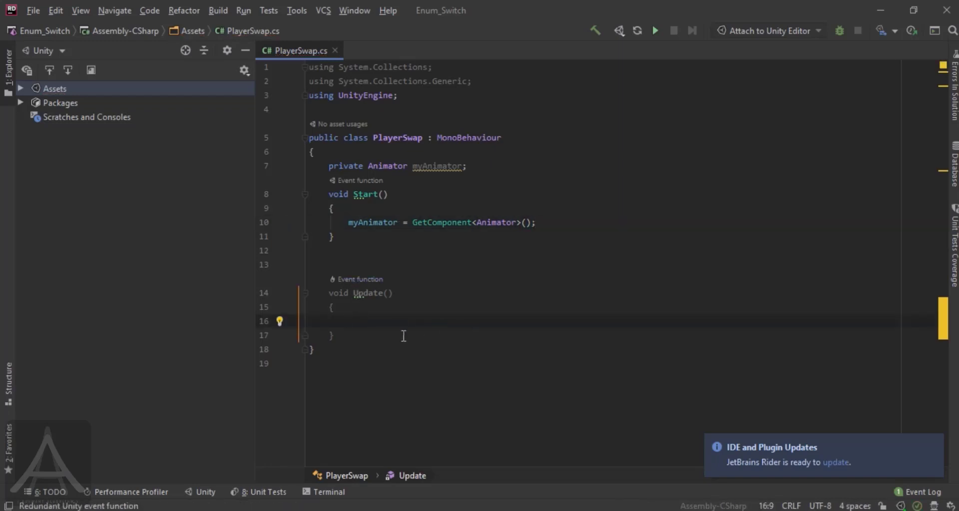
{"action": "left_click", "coordinate": [353, 335]}
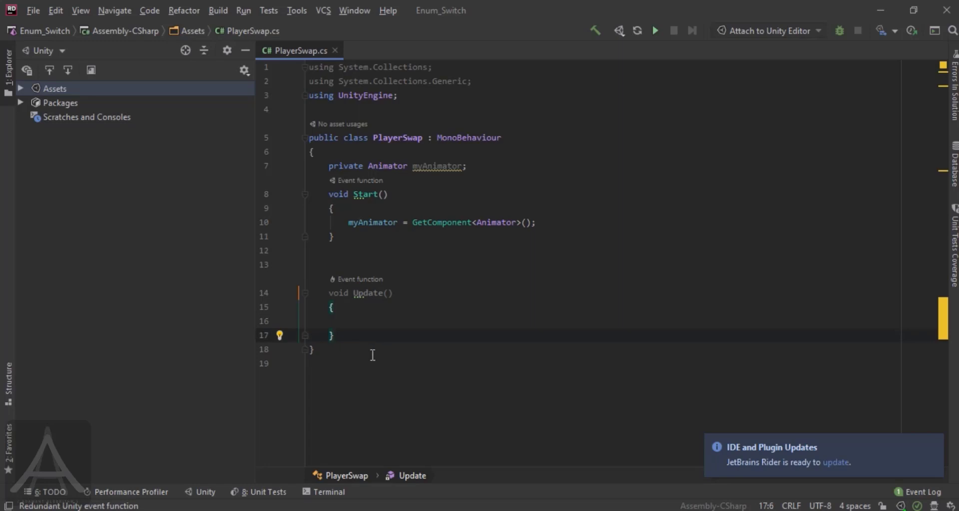
{"action": "key", "text": "Return"}
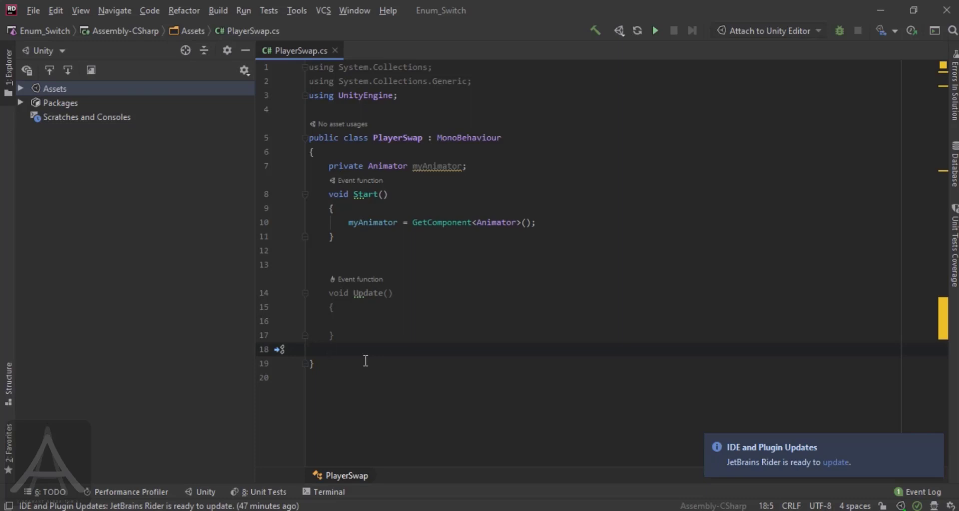
- Write 'public void LoadSwordChar()' with an empty brace-enclosed body
{"action": "type", "text": "pub"}
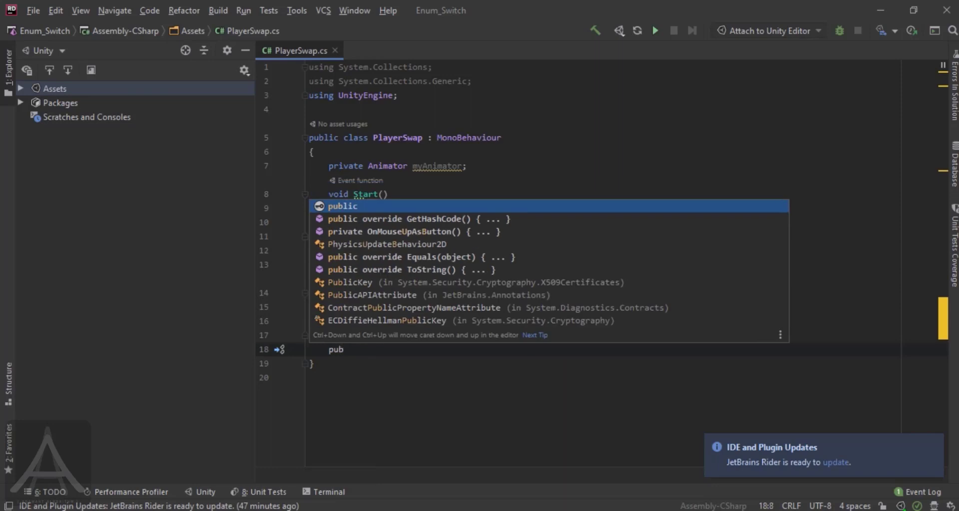
{"action": "key", "text": "Return"}
{"action": "key", "text": "Escape"}
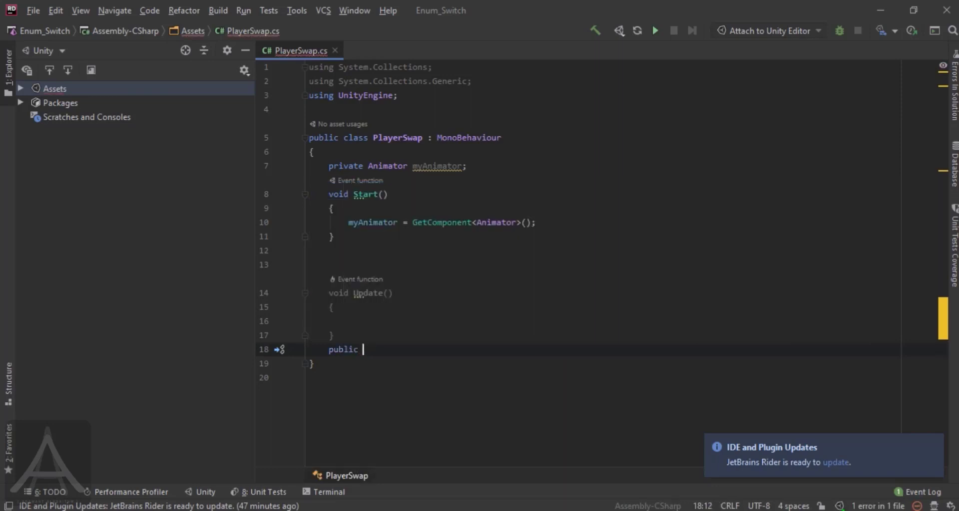
{"action": "type", "text": "void LoadSw"}
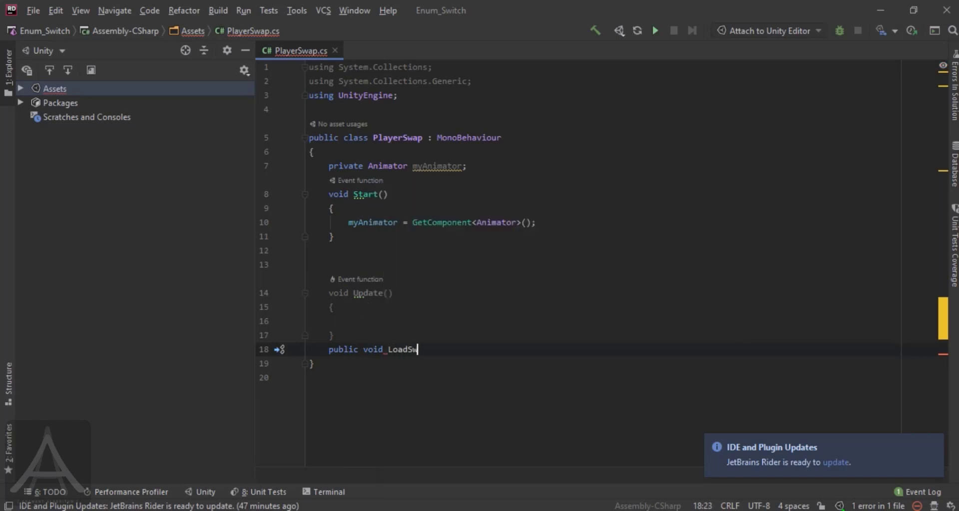
{"action": "type", "text": "ordChar"}
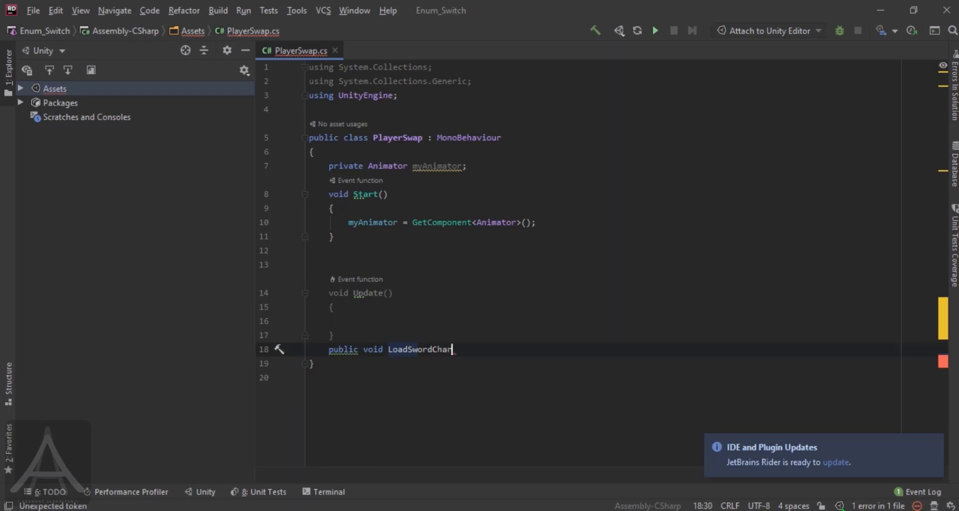
{"action": "type", "text": "()"}
{"action": "key", "text": "Return"}
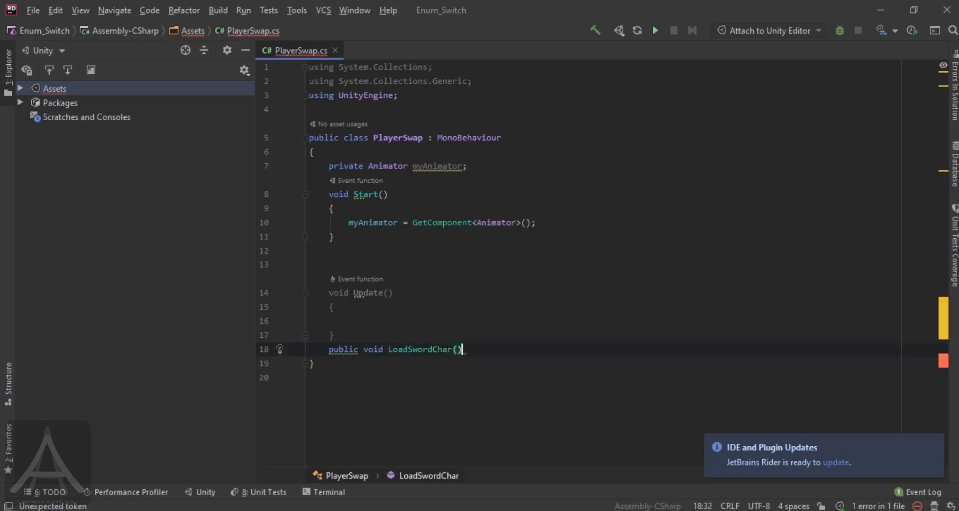
{"action": "type", "text": "{"}
{"action": "key", "text": "Return"}
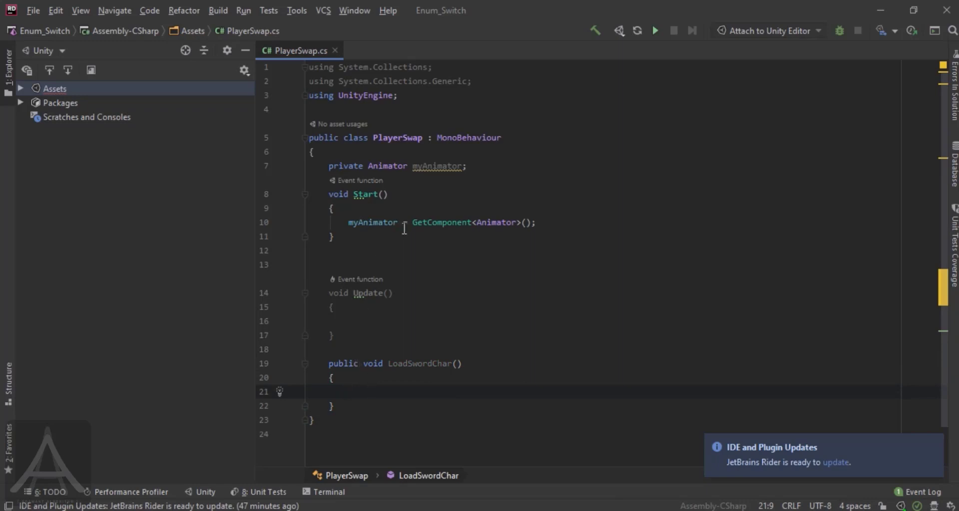
- Below myAnimator, declare a public AnimatorController field for the sword character
{"action": "left_click", "coordinate": [480, 166]}
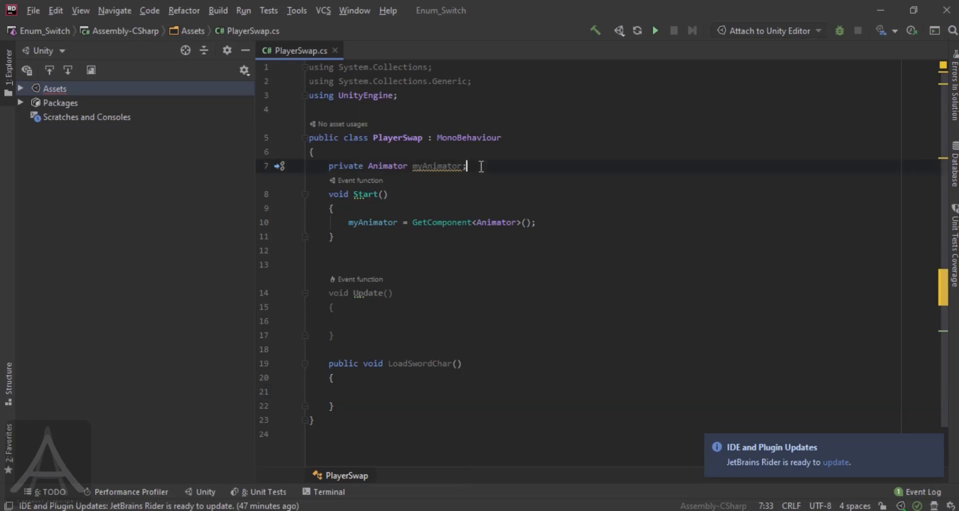
{"action": "key", "text": "Return"}
{"action": "type", "text": "pub"}
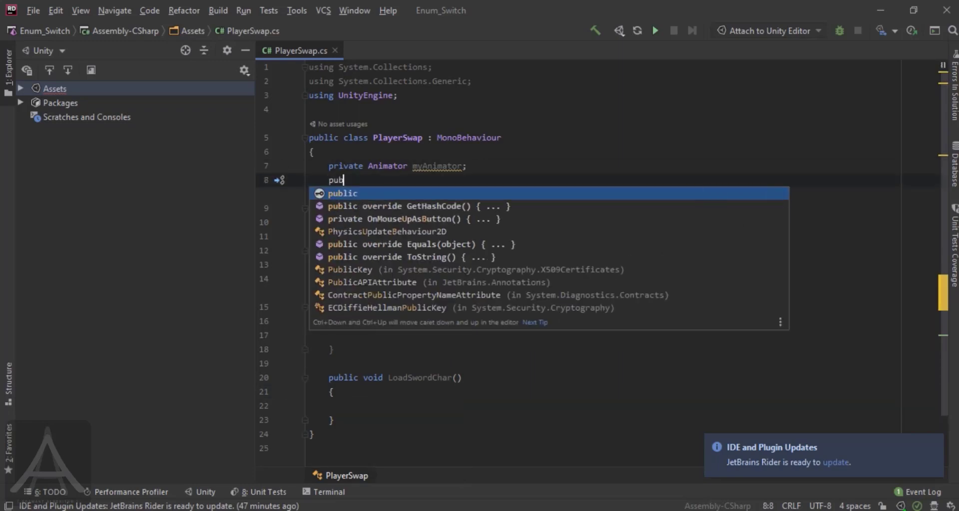
{"action": "key", "text": "Return"}
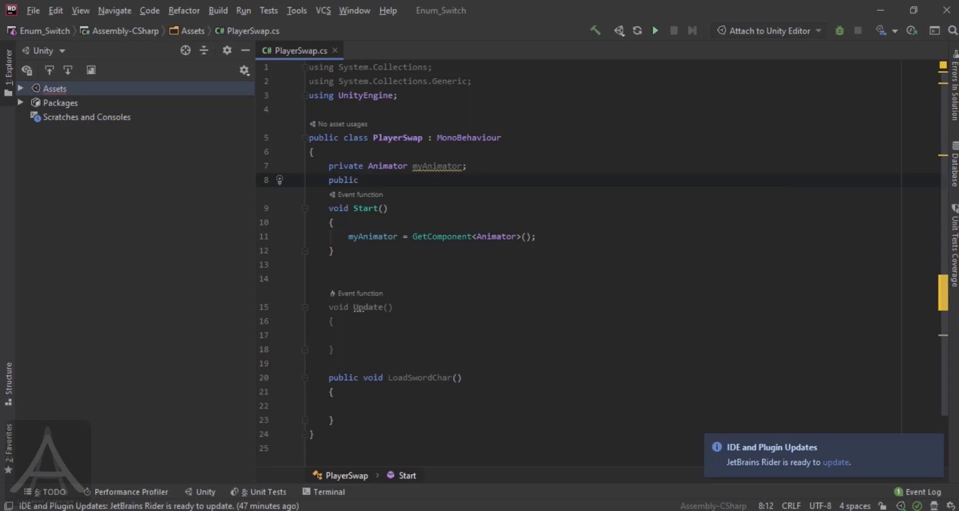
{"action": "type", "text": "Ani"}
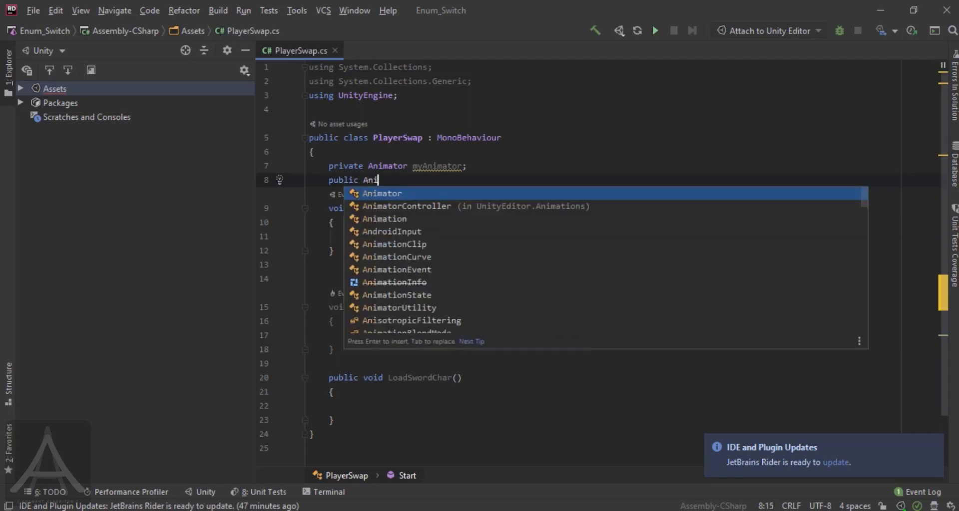
{"action": "key", "text": "Return"}
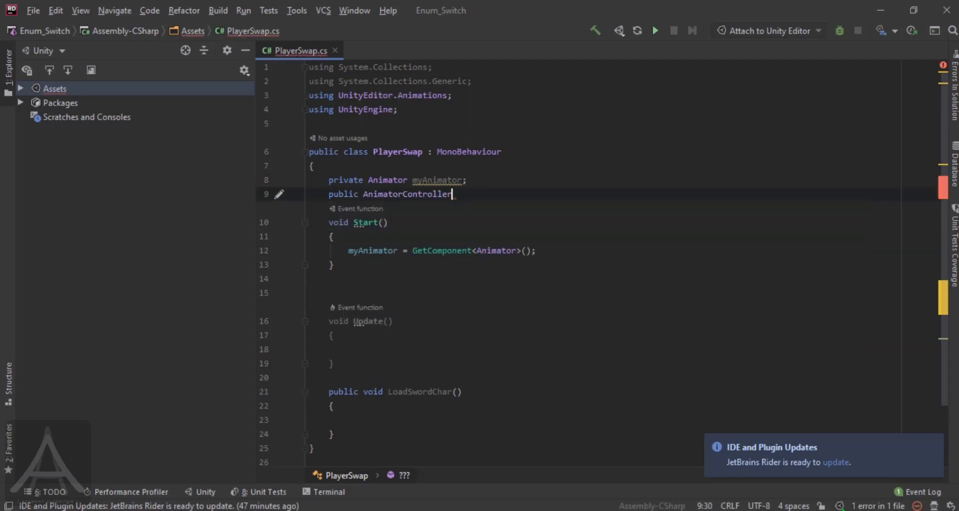
{"action": "type", "text": "my"}
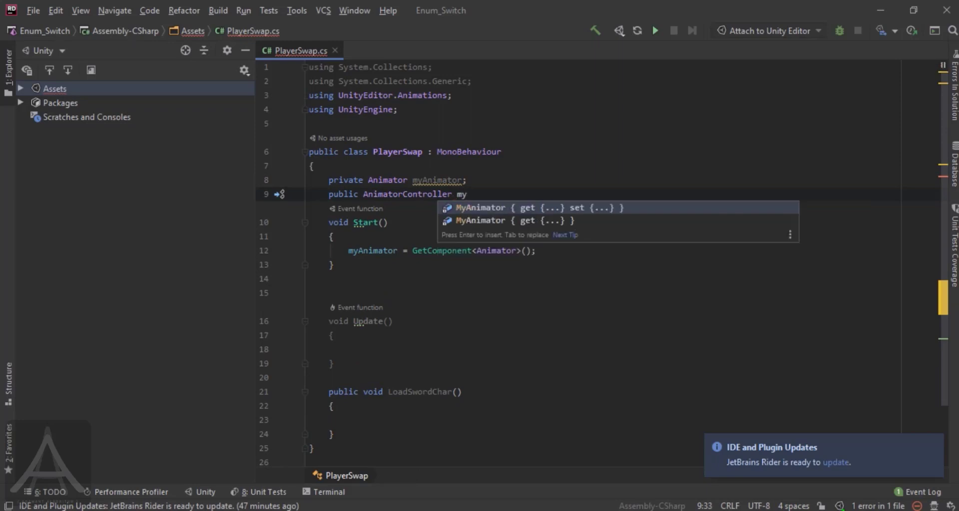
{"action": "key", "text": "BackSpace"}
{"action": "key", "text": "BackSpace"}
{"action": "type", "text": "_sword"}
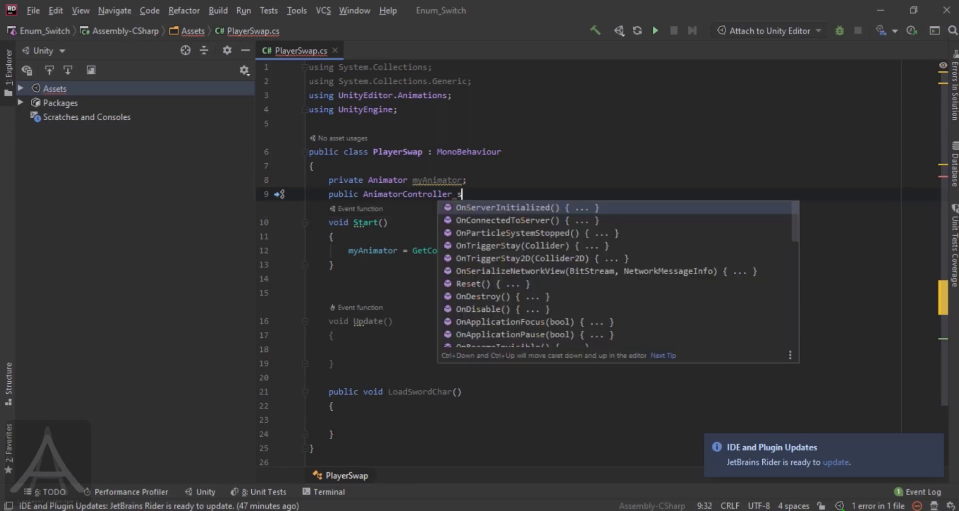
{"action": "type", "text": "Char"}
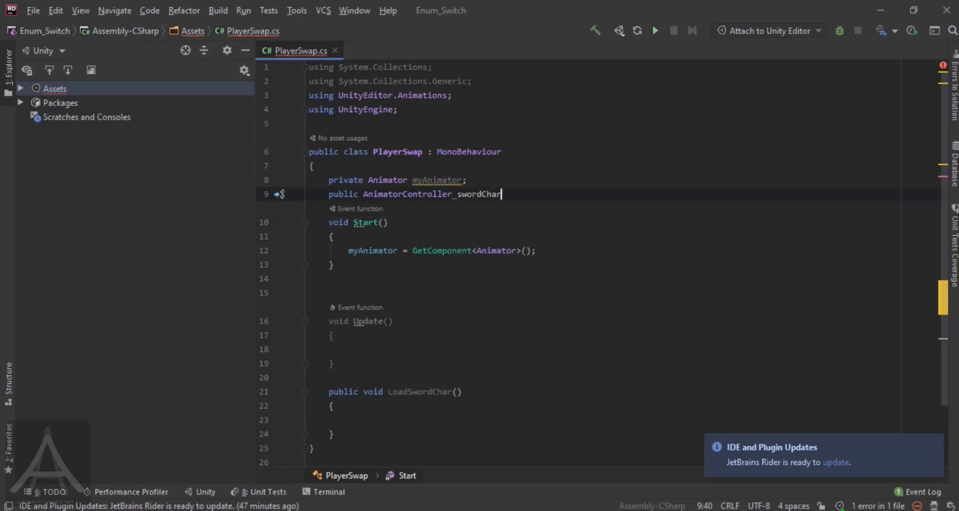
{"action": "type", "text": ";"}
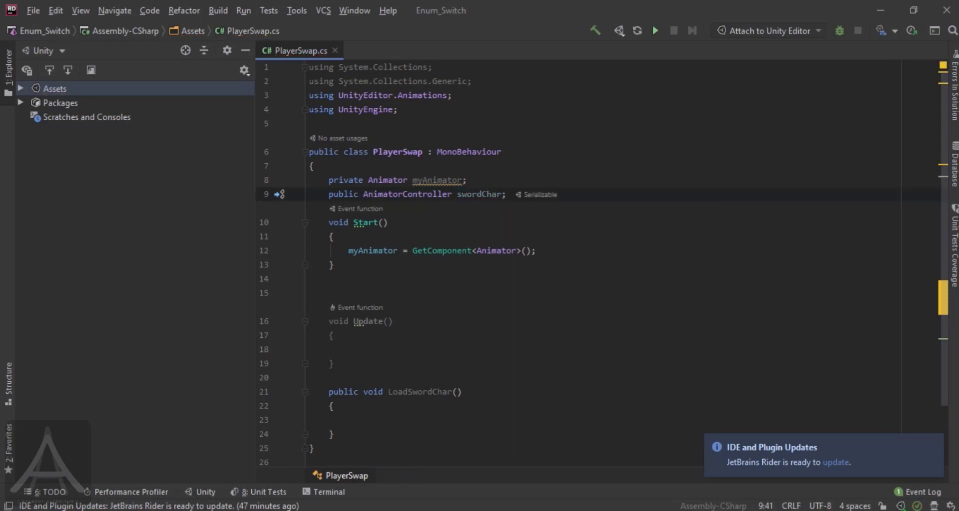
- Duplicate the swordChar line twice and rename the copies spearChar and heavyChar
{"action": "left_click_drag", "start_coordinate": [505, 194], "coordinate": [329, 194]}
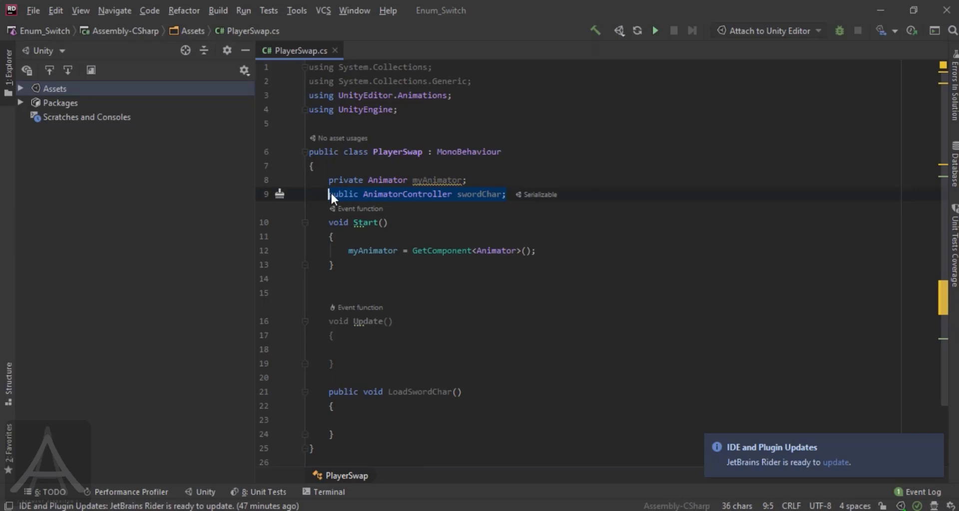
{"action": "left_click", "coordinate": [509, 194]}
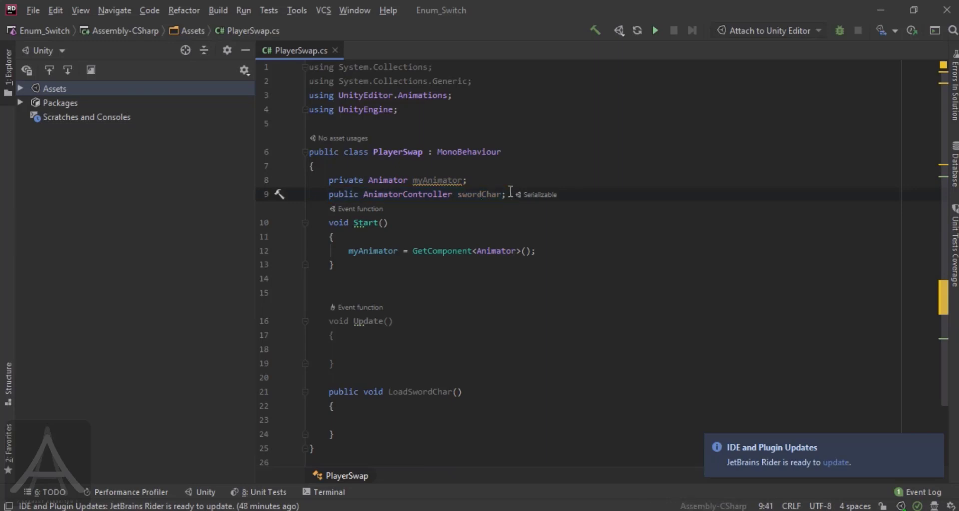
{"action": "key", "text": "ctrl+d"}
{"action": "key", "text": "ctrl+d"}
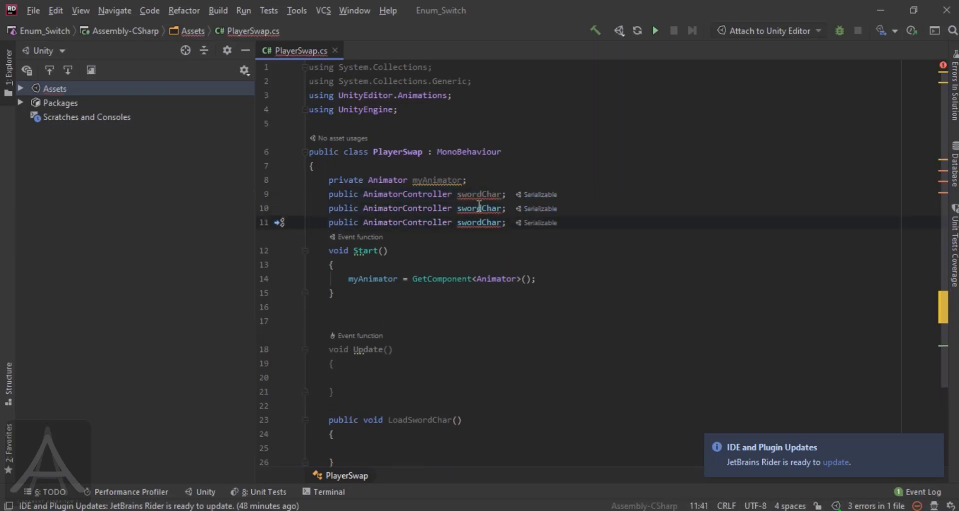
{"action": "left_click", "coordinate": [481, 208]}
{"action": "key", "text": "BackSpace"}
{"action": "key", "text": "BackSpace"}
{"action": "key", "text": "BackSpace"}
{"action": "key", "text": "BackSpace"}
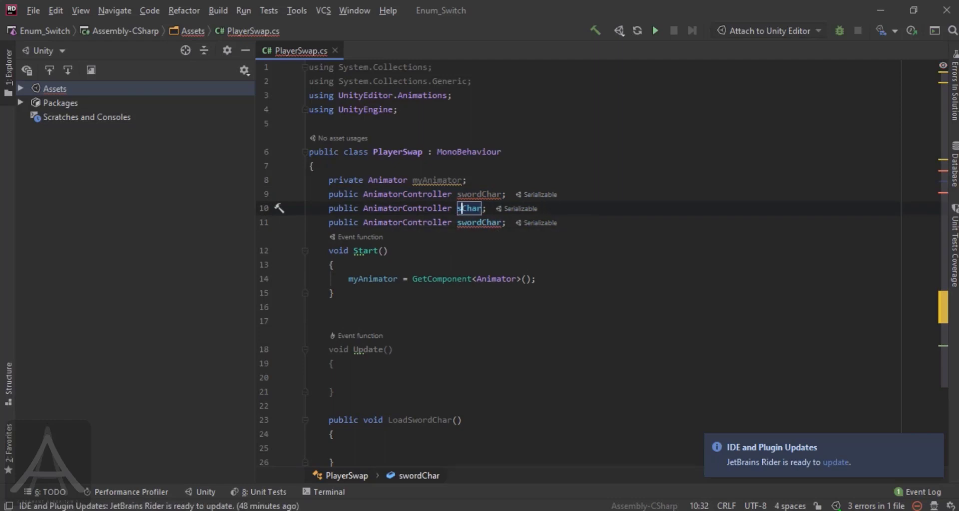
{"action": "type", "text": "pear"}
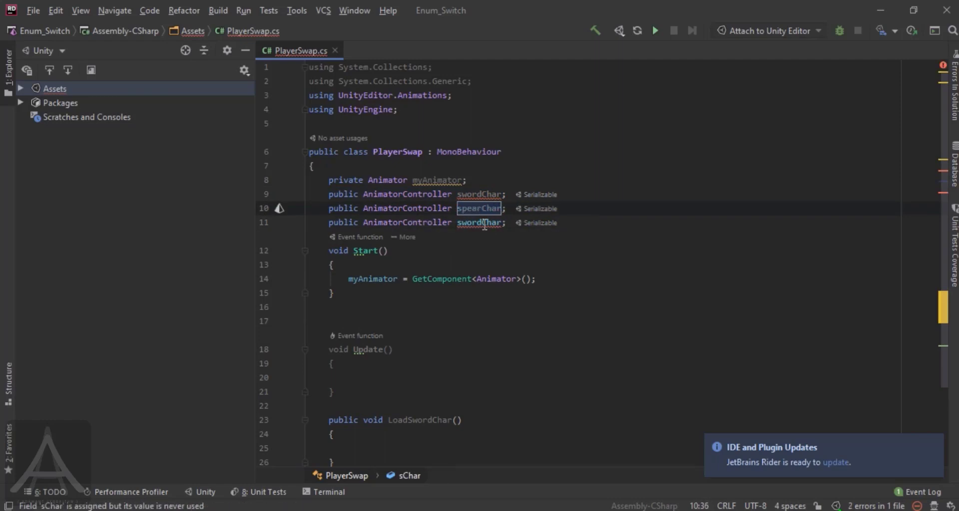
{"action": "left_click", "coordinate": [481, 223]}
{"action": "key", "text": "BackSpace"}
{"action": "key", "text": "BackSpace"}
{"action": "key", "text": "BackSpace"}
{"action": "key", "text": "BackSpace"}
{"action": "key", "text": "BackSpace"}
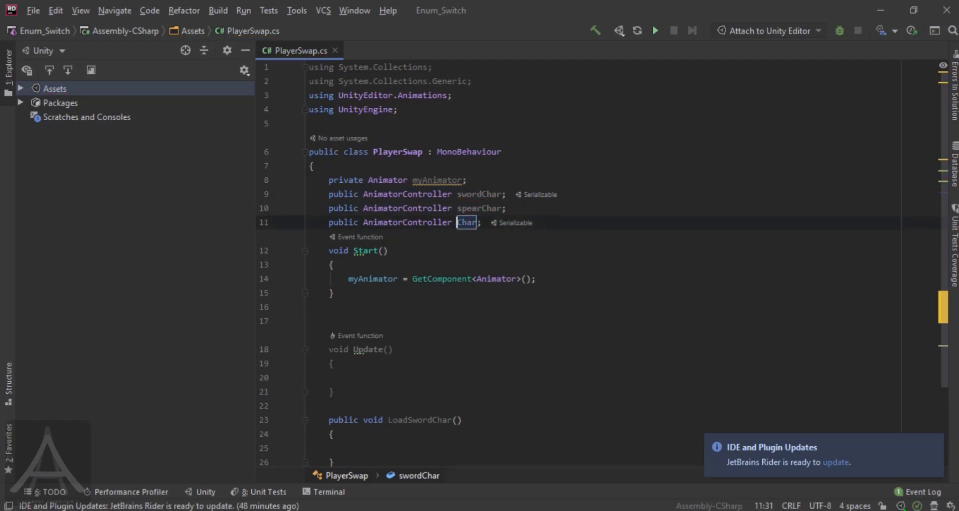
{"action": "type", "text": "heavy"}
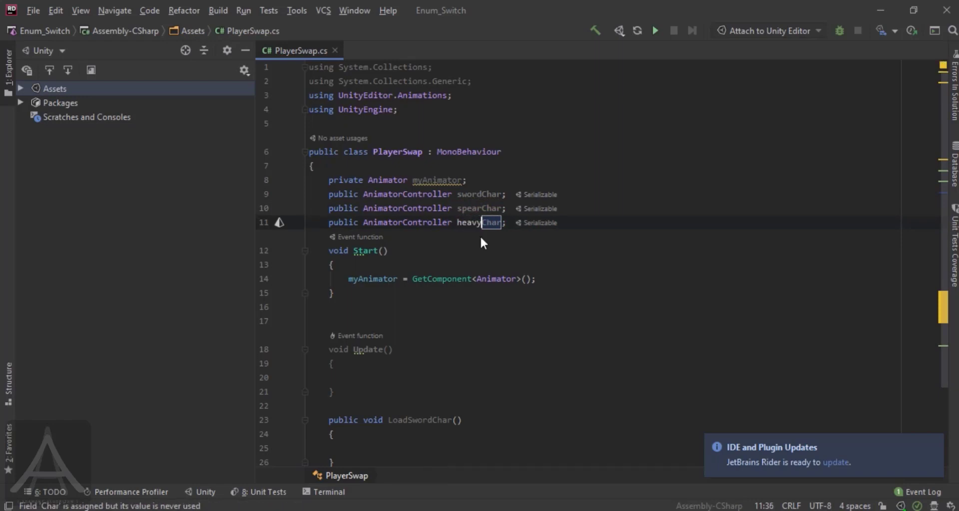
{"action": "left_click", "coordinate": [474, 349]}
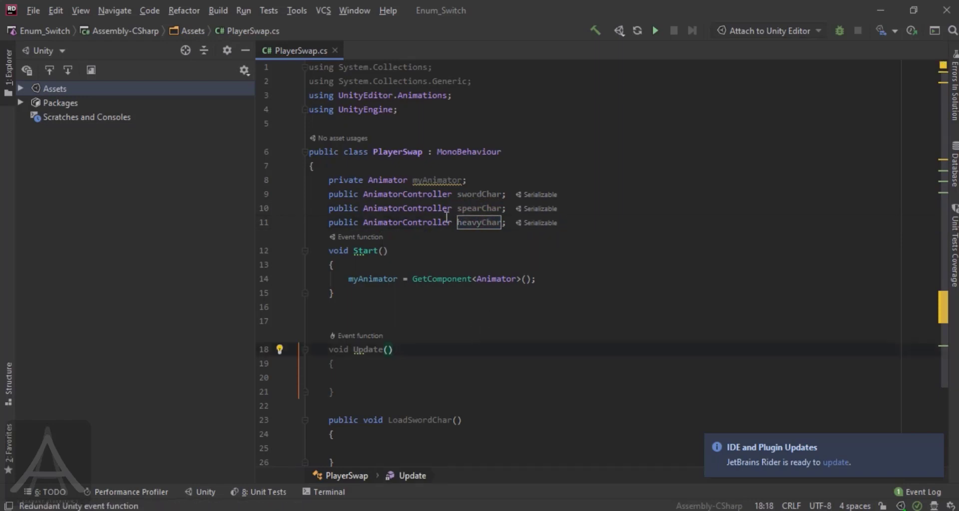
- Inside LoadSwordChar(), write myAnimator.runtimeAnimatorController = swordChar;
{"action": "scroll", "coordinate": [447, 218], "scroll_direction": "down", "scroll_amount": 1}
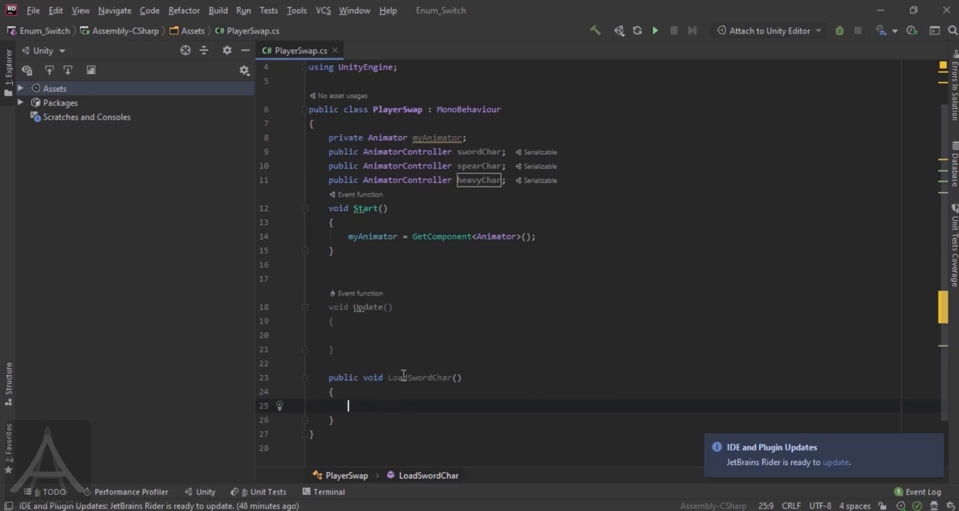
{"action": "scroll", "coordinate": [407, 377], "scroll_direction": "down", "scroll_amount": 1}
{"action": "left_click_drag", "start_coordinate": [337, 380], "coordinate": [325, 341]}
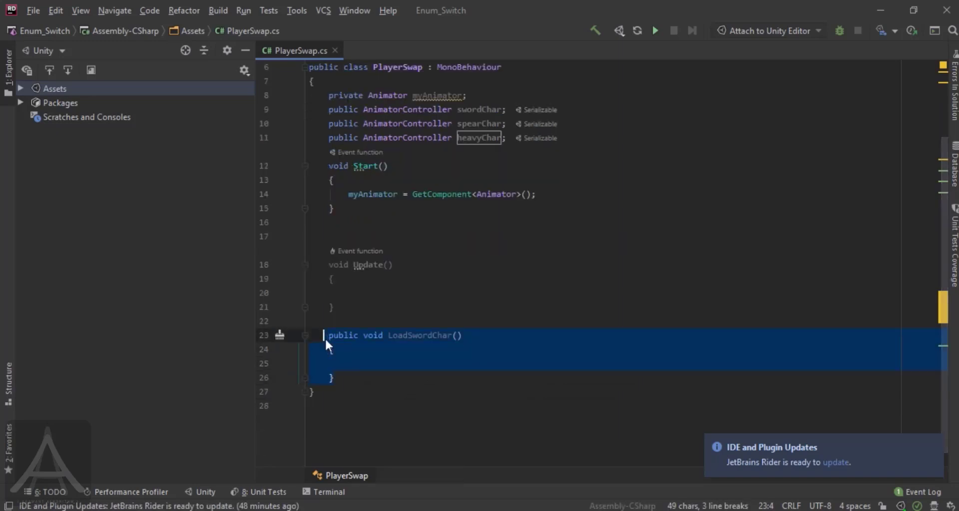
{"action": "left_click", "coordinate": [351, 364]}
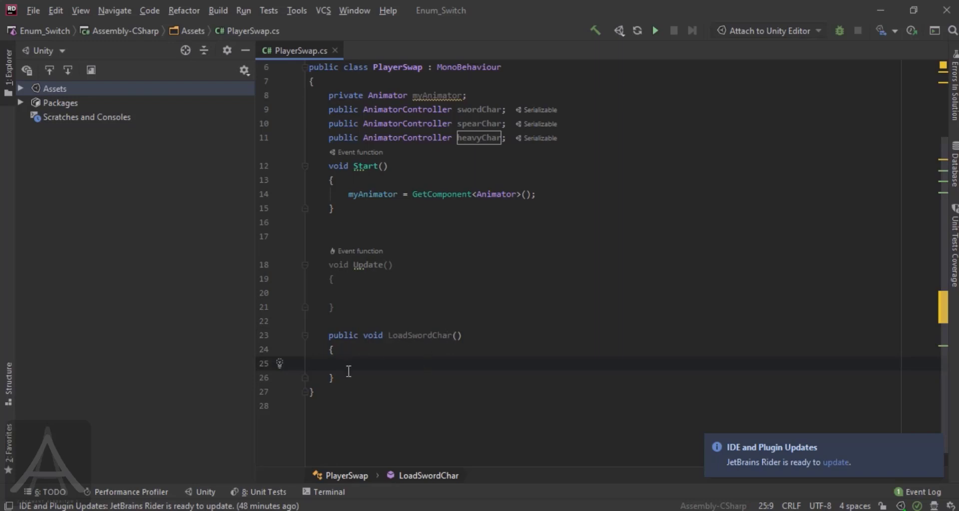
{"action": "type", "text": "myAnimator."}
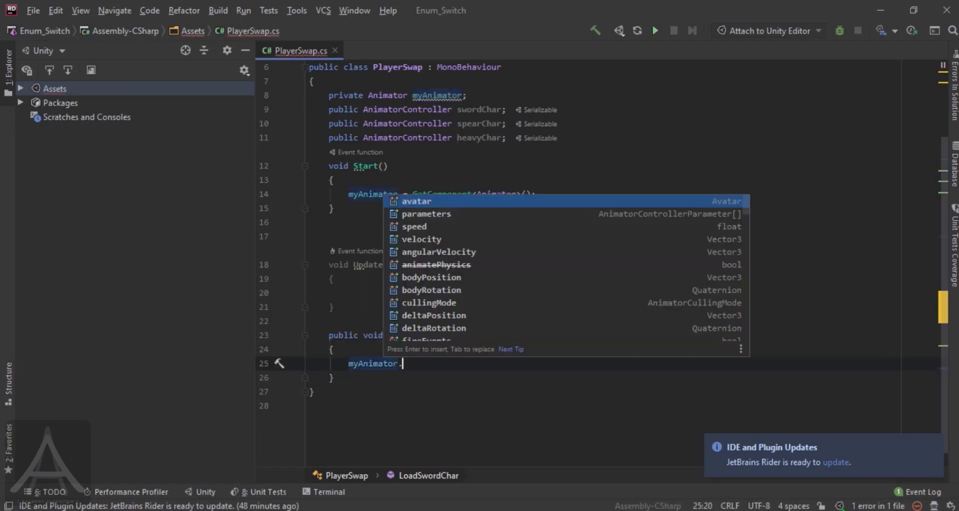
{"action": "type", "text": "ru"}
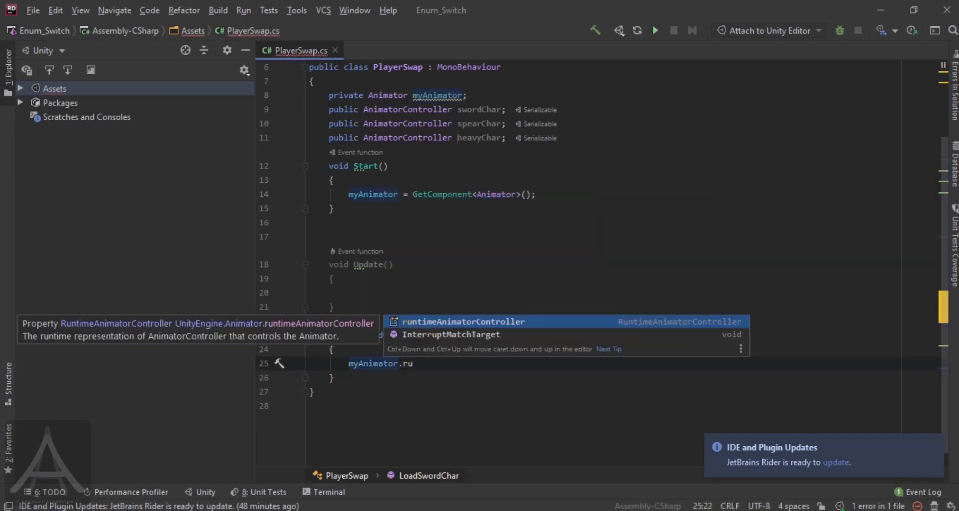
{"action": "key", "text": "Return"}
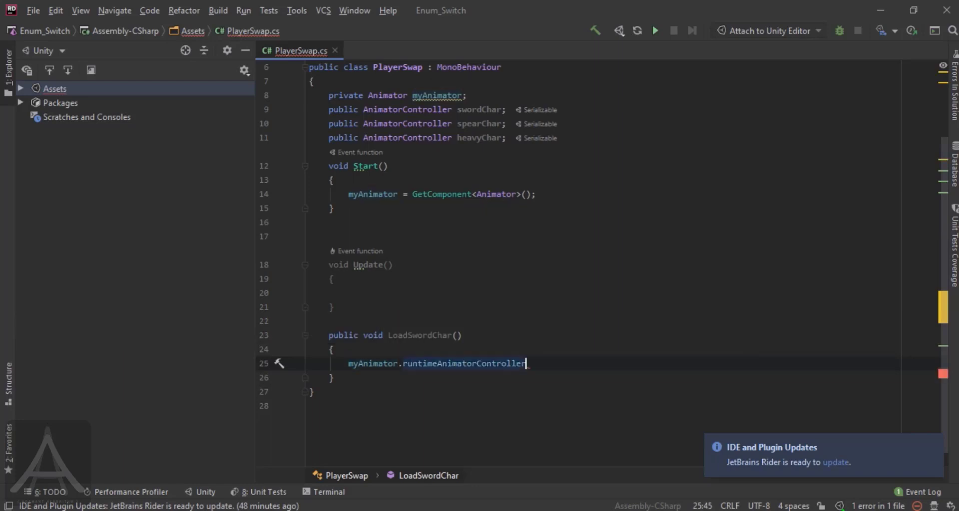
{"action": "type", "text": "="}
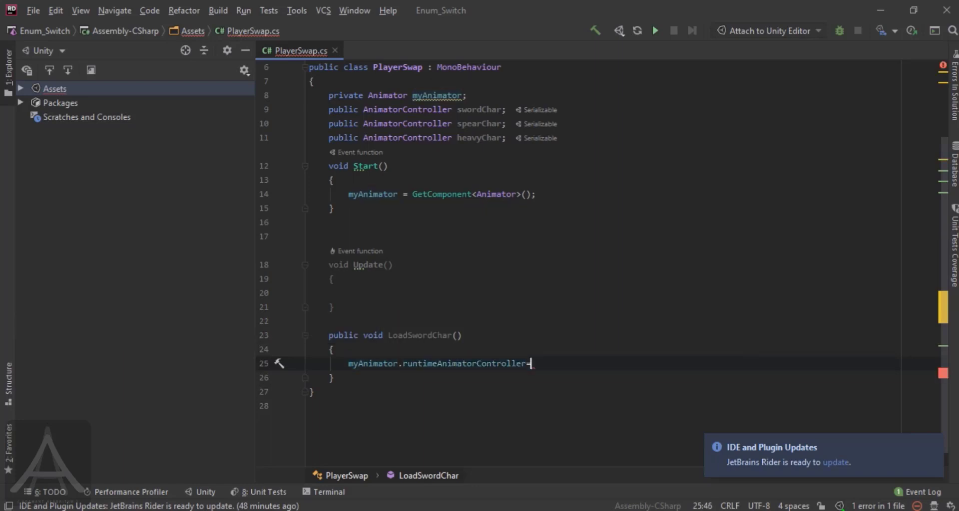
{"action": "type", "text": "sw"}
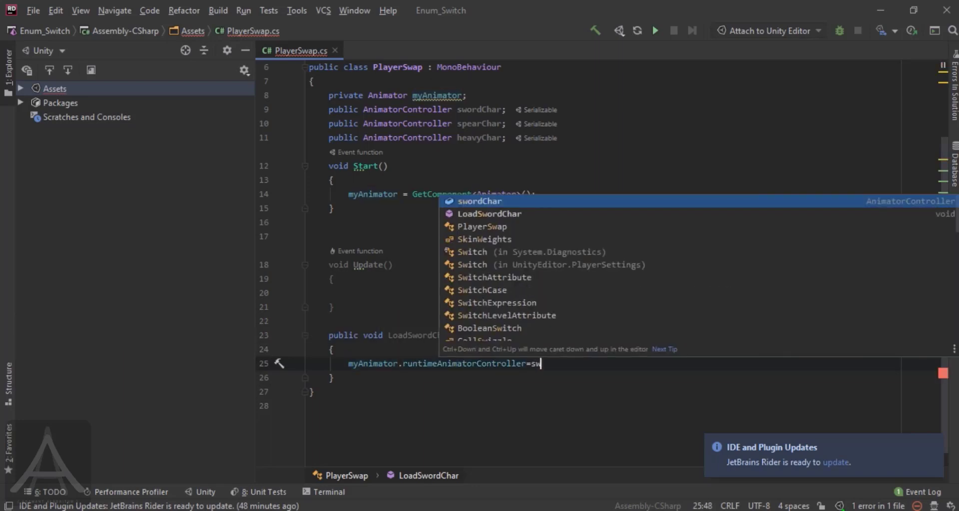
{"action": "key", "text": "Return"}
{"action": "type", "text": ";"}
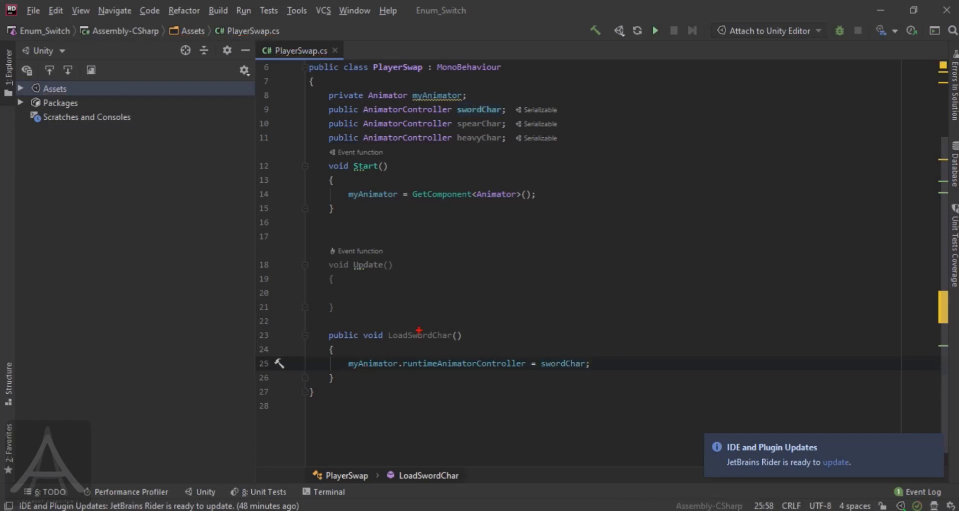
{"action": "mouse_move", "coordinate": [415, 319]}
{"action": "left_mouse_down"}
{"action": "mouse_move", "coordinate": [387, 322]}
{"action": "mouse_move", "coordinate": [412, 347]}
{"action": "mouse_move", "coordinate": [456, 349]}
{"action": "mouse_move", "coordinate": [466, 325]}
{"action": "mouse_move", "coordinate": [438, 315]}
{"action": "left_mouse_up"}
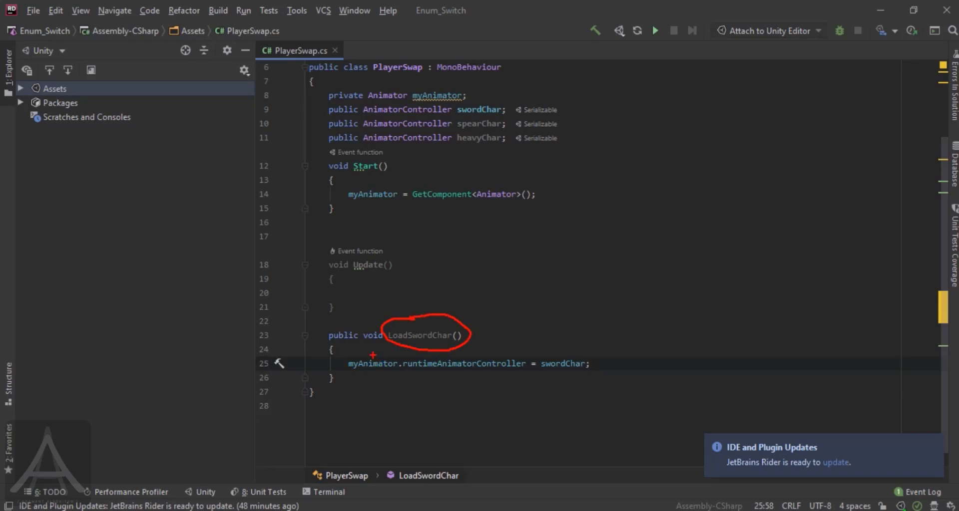
{"action": "mouse_move", "coordinate": [430, 353]}
{"action": "left_mouse_down"}
{"action": "mouse_move", "coordinate": [391, 368]}
{"action": "mouse_move", "coordinate": [508, 386]}
{"action": "mouse_move", "coordinate": [522, 364]}
{"action": "mouse_move", "coordinate": [505, 355]}
{"action": "left_mouse_up"}
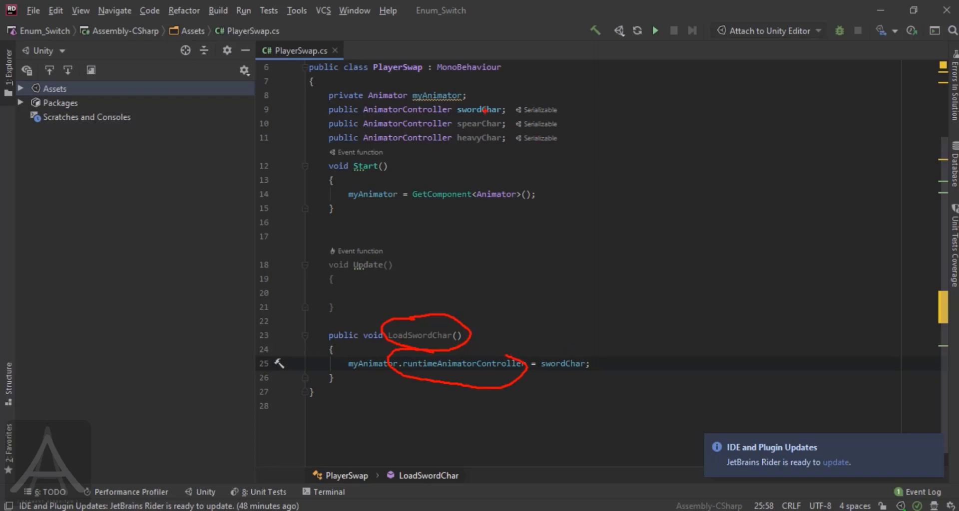
{"action": "mouse_move", "coordinate": [485, 106]}
{"action": "left_mouse_down"}
{"action": "mouse_move", "coordinate": [552, 158]}
{"action": "mouse_move", "coordinate": [607, 348]}
{"action": "mouse_move", "coordinate": [589, 343]}
{"action": "mouse_move", "coordinate": [594, 336]}
{"action": "mouse_move", "coordinate": [613, 378]}
{"action": "left_mouse_up"}
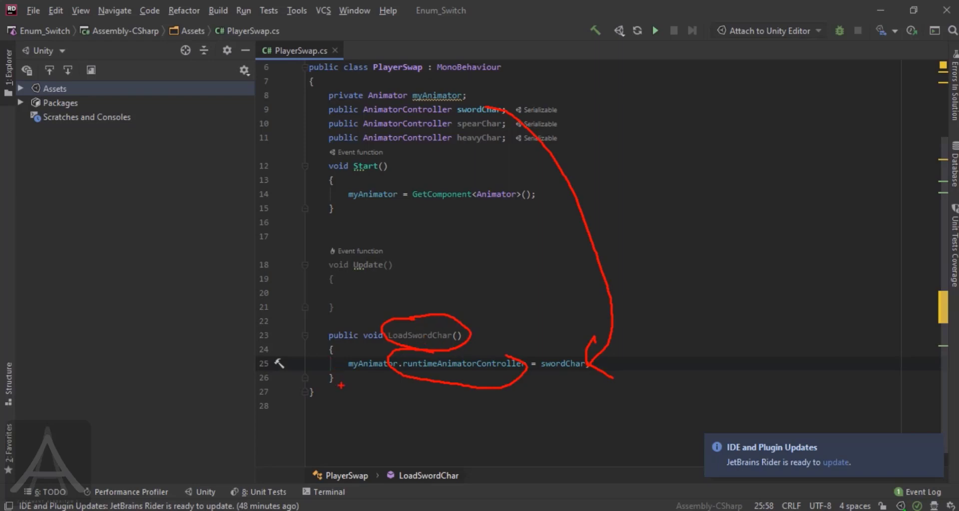
{"action": "mouse_move", "coordinate": [335, 391]}
{"action": "left_mouse_down"}
{"action": "mouse_move", "coordinate": [330, 409]}
{"action": "mouse_move", "coordinate": [354, 408]}
{"action": "left_mouse_up"}
{"action": "mouse_move", "coordinate": [339, 435]}
{"action": "left_mouse_down"}
{"action": "mouse_move", "coordinate": [352, 450]}
{"action": "mouse_move", "coordinate": [340, 459]}
{"action": "left_mouse_up"}
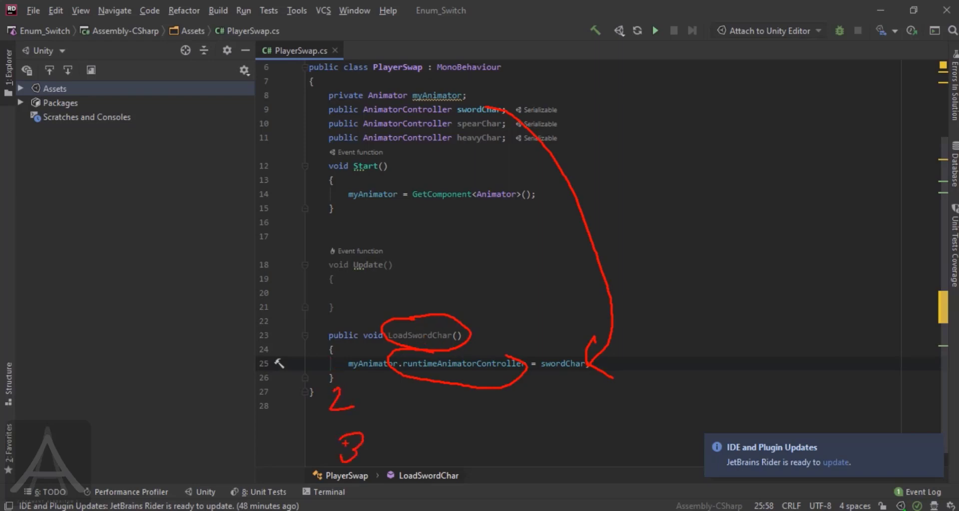
{"action": "mouse_move", "coordinate": [343, 319]}
{"action": "left_mouse_down"}
{"action": "mouse_move", "coordinate": [359, 397]}
{"action": "mouse_move", "coordinate": [548, 364]}
{"action": "left_mouse_up"}
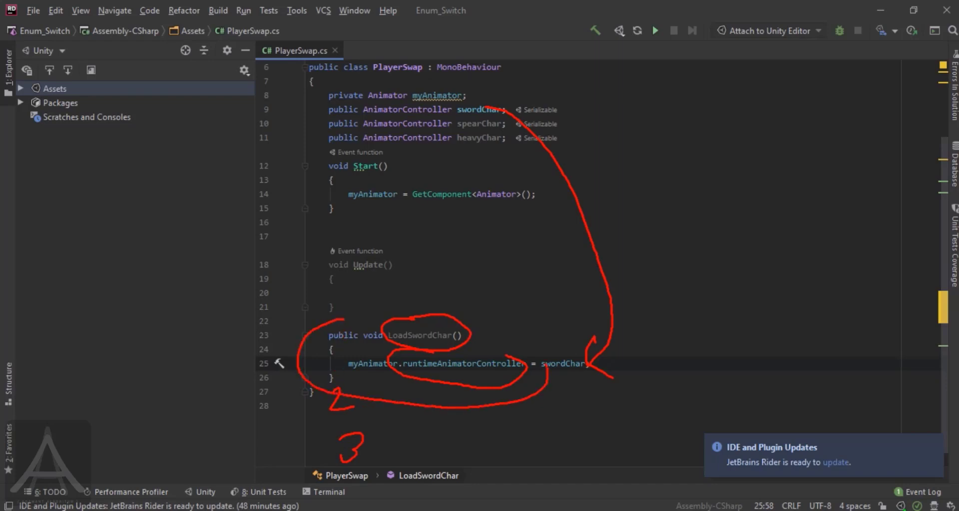
{"action": "mouse_move", "coordinate": [395, 333]}
{"action": "left_mouse_down"}
{"action": "mouse_move", "coordinate": [389, 327]}
{"action": "mouse_move", "coordinate": [451, 353]}
{"action": "mouse_move", "coordinate": [422, 318]}
{"action": "left_mouse_up"}
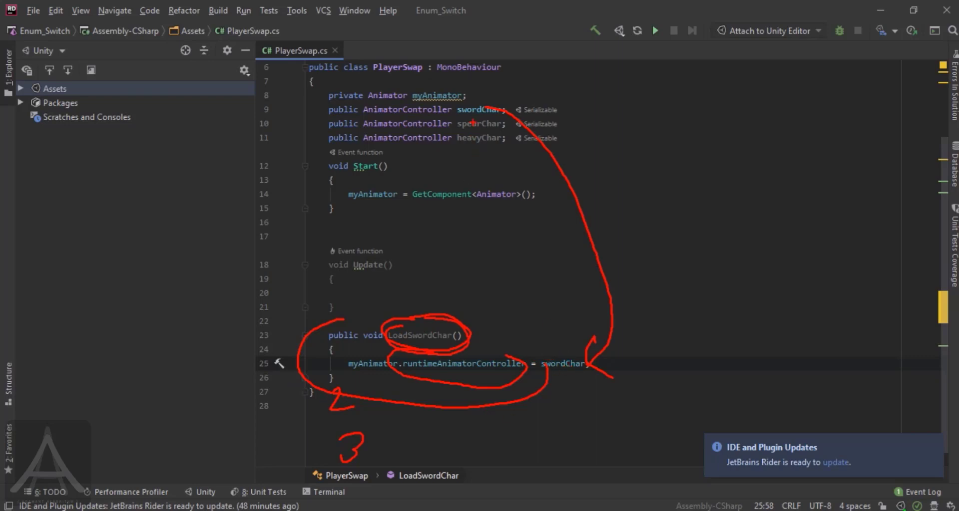
{"action": "mouse_move", "coordinate": [472, 123]}
{"action": "left_mouse_down"}
{"action": "mouse_move", "coordinate": [563, 290]}
{"action": "mouse_move", "coordinate": [529, 414]}
{"action": "left_mouse_up"}
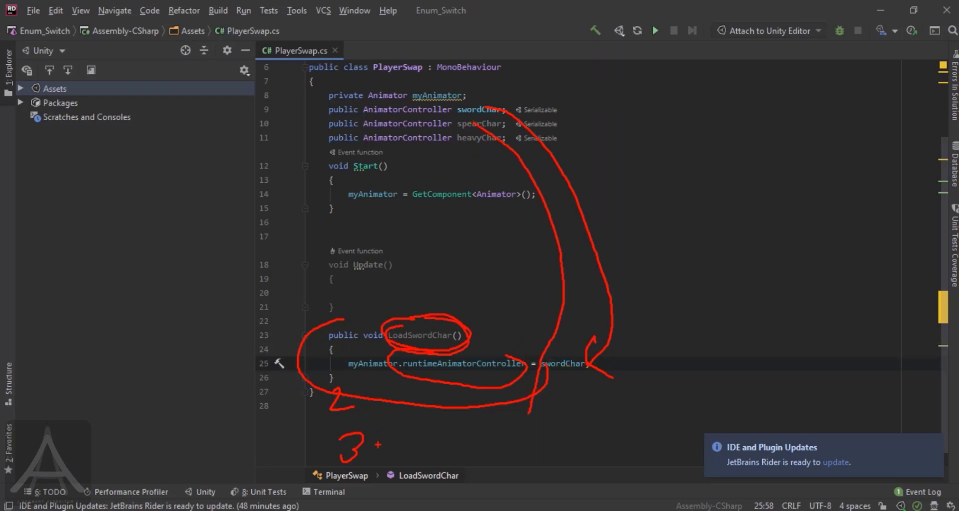
{"action": "mouse_move", "coordinate": [472, 140]}
{"action": "left_mouse_down"}
{"action": "mouse_move", "coordinate": [499, 343]}
{"action": "mouse_move", "coordinate": [436, 463]}
{"action": "left_mouse_up"}
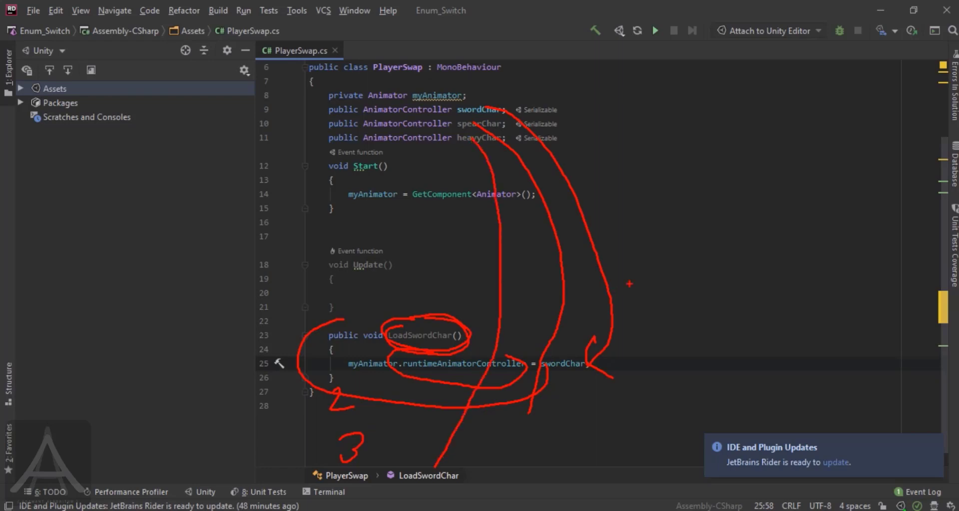
{"action": "key", "text": "Escape"}
{"action": "left_click_drag", "start_coordinate": [334, 378], "coordinate": [320, 335]}
- Duplicate LoadSwordChar twice and rename the copies LoadSpearChar and LoadHeavyChar
{"action": "key", "text": "ctrl+d"}
{"action": "key", "text": "ctrl+d"}
{"action": "left_click", "coordinate": [461, 347]}
{"action": "key", "text": "BackSpace"}
{"action": "key", "text": "BackSpace"}
{"action": "key", "text": "BackSpace"}
{"action": "key", "text": "BackSpace"}
{"action": "key", "text": "BackSpace"}
{"action": "key", "text": "BackSpace"}
{"action": "key", "text": "BackSpace"}
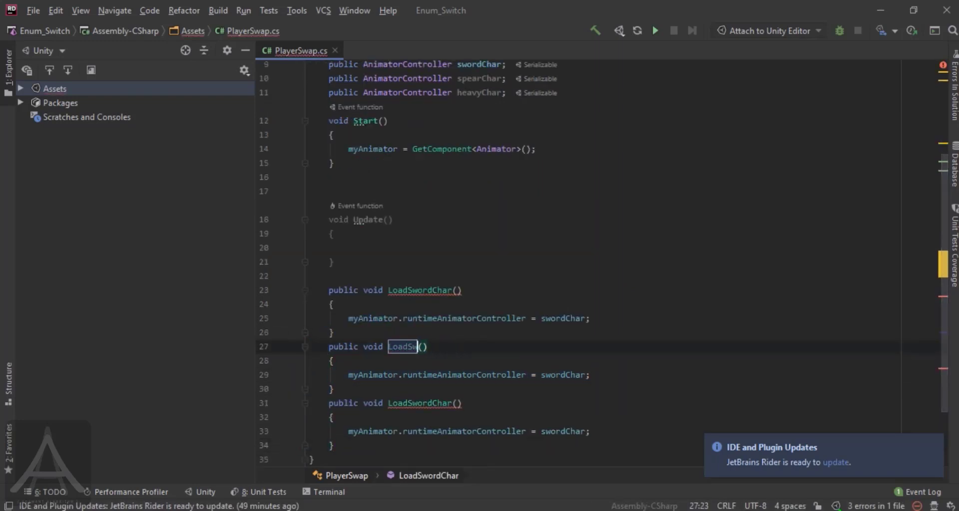
{"action": "key", "text": "BackSpace"}
{"action": "type", "text": "pearChar"}
{"action": "left_click", "coordinate": [432, 403]}
{"action": "key", "text": "BackSpace"}
{"action": "key", "text": "BackSpace"}
{"action": "key", "text": "BackSpace"}
{"action": "key", "text": "BackSpace"}
{"action": "key", "text": "BackSpace"}
{"action": "type", "text": "Heavy"}
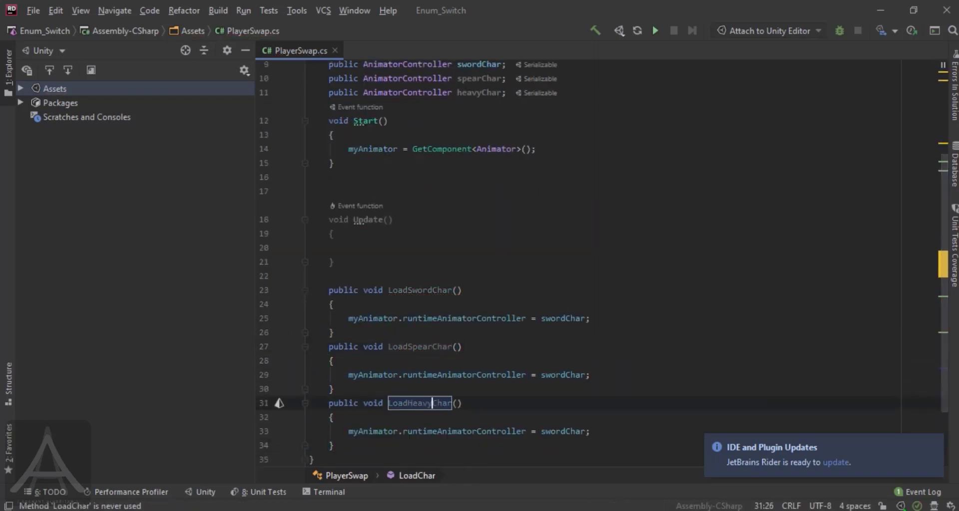
- Make LoadSpearChar assign spearChar and LoadHeavyChar assign heavyChar
{"action": "left_click", "coordinate": [564, 374]}
{"action": "key", "text": "BackSpace"}
{"action": "key", "text": "BackSpace"}
{"action": "key", "text": "BackSpace"}
{"action": "key", "text": "BackSpace"}
{"action": "key", "text": "BackSpace"}
{"action": "type", "text": "spear"}
{"action": "key", "text": "Tab"}
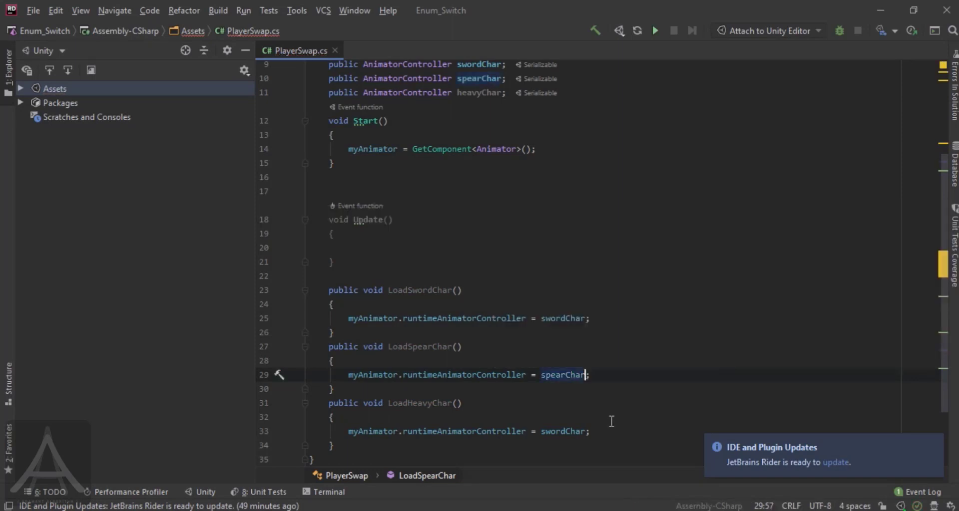
{"action": "left_click", "coordinate": [563, 431]}
{"action": "key", "text": "BackSpace"}
{"action": "key", "text": "BackSpace"}
{"action": "key", "text": "BackSpace"}
{"action": "key", "text": "BackSpace"}
{"action": "key", "text": "BackSpace"}
{"action": "type", "text": "heavy"}
{"action": "key", "text": "Tab"}
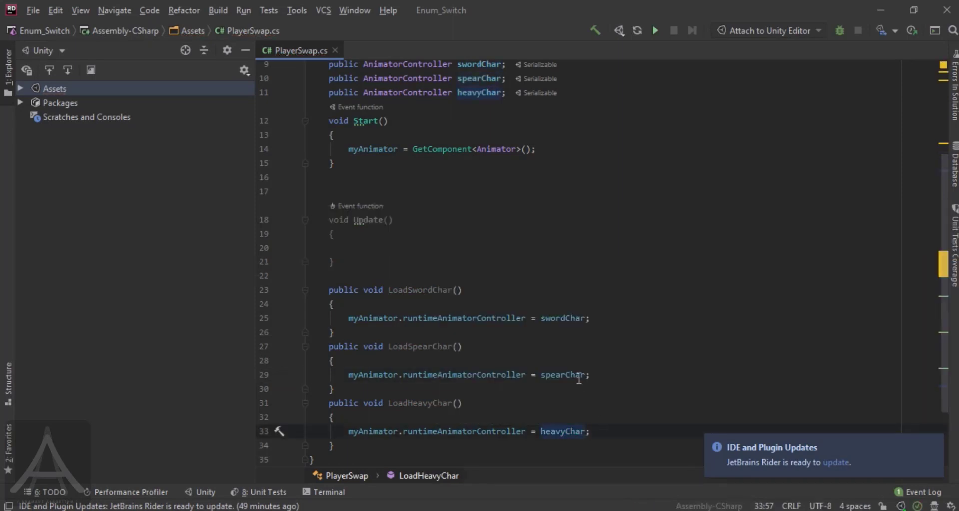
- Review the PlayerSwap script, then return to the Unity editor
{"action": "scroll", "coordinate": [559, 342], "scroll_direction": "down", "scroll_amount": 1}
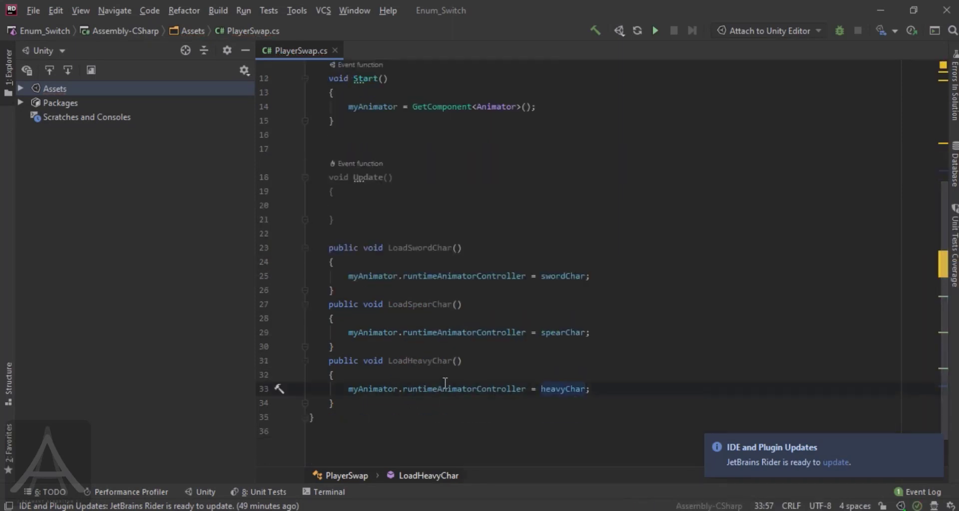
{"action": "scroll", "coordinate": [445, 383], "scroll_direction": "up", "scroll_amount": 1}
{"action": "scroll", "coordinate": [426, 381], "scroll_direction": "up", "scroll_amount": 2}
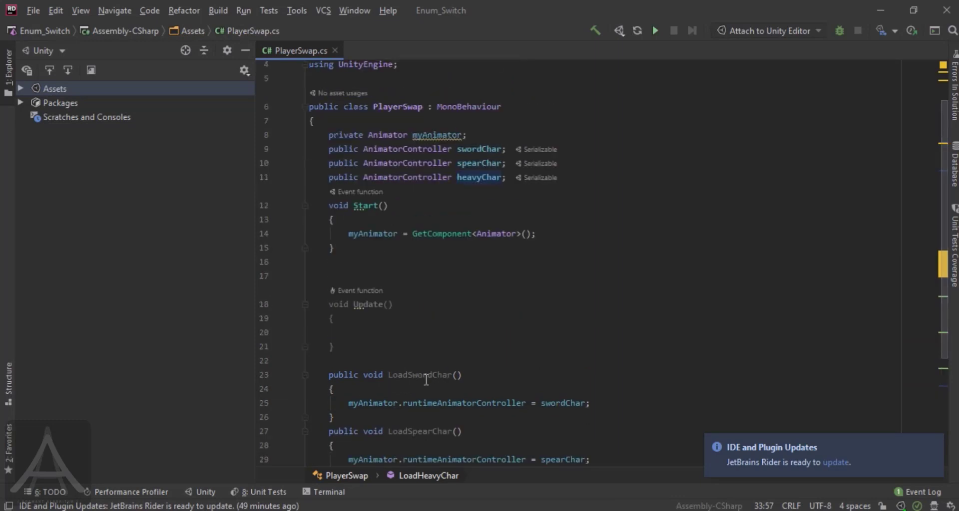
{"action": "scroll", "coordinate": [426, 381], "scroll_direction": "down", "scroll_amount": 3}
{"action": "left_click", "coordinate": [353, 403]}
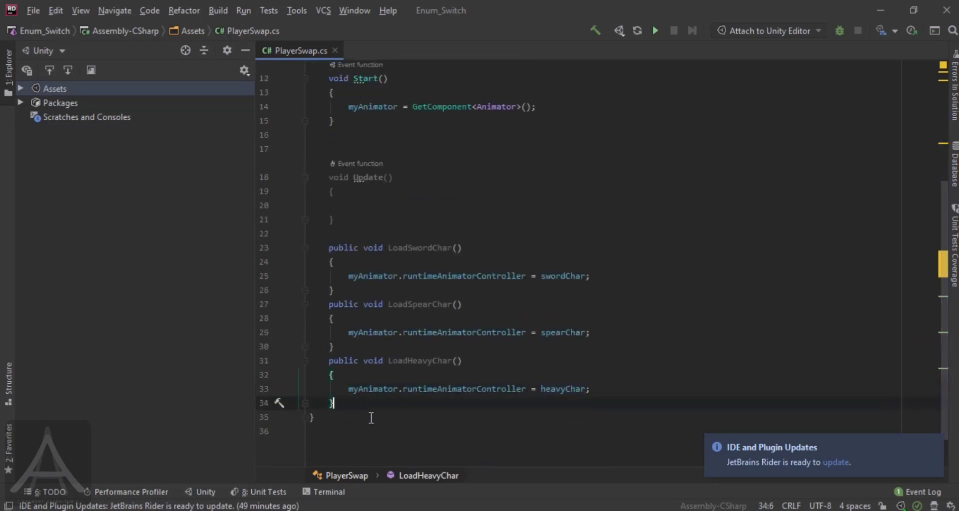
{"action": "scroll", "coordinate": [436, 315], "scroll_direction": "up", "scroll_amount": 2}
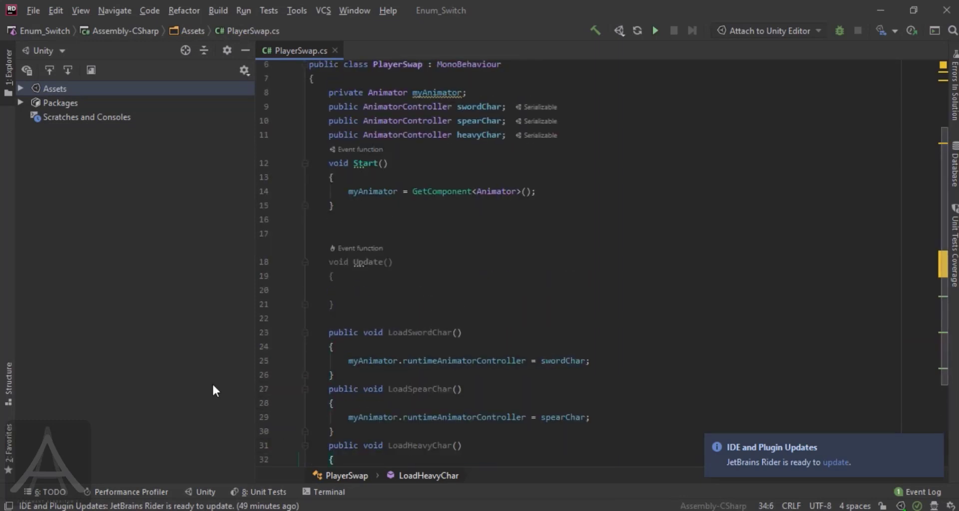
{"action": "scroll", "coordinate": [463, 373], "scroll_direction": "down", "scroll_amount": 2}
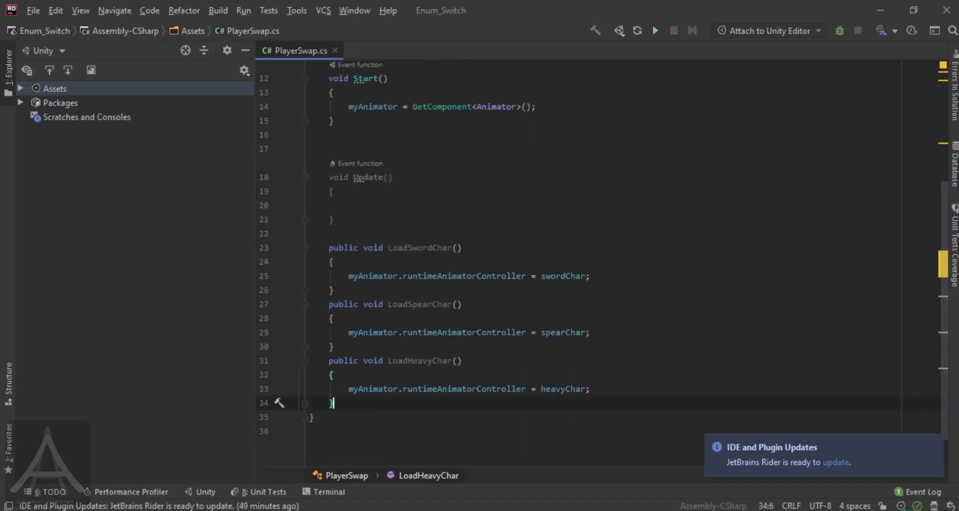
{"action": "key", "text": "alt+Tab"}
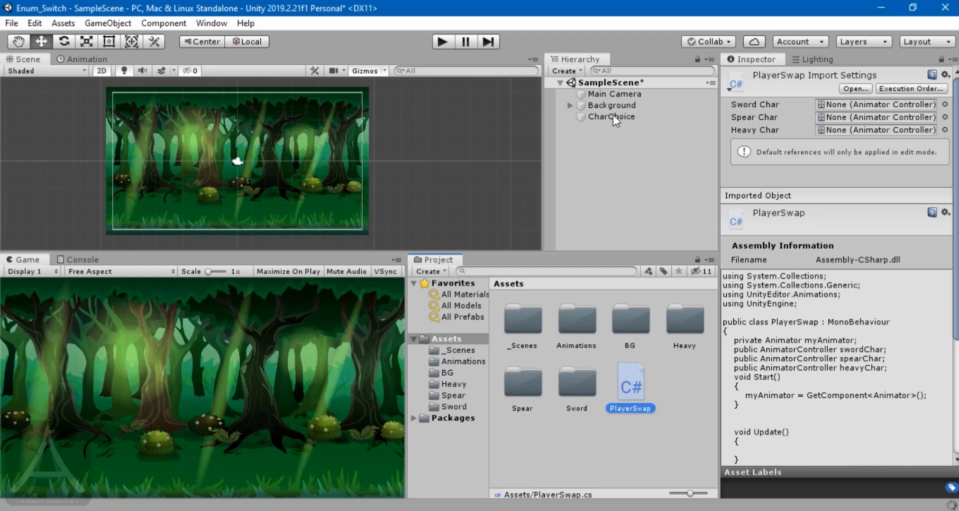
- Select CharChoice and check its new Player Swap fields: Sword, Spear and Heavy Char
{"action": "left_click", "coordinate": [613, 115]}
{"action": "scroll", "coordinate": [889, 276], "scroll_direction": "down", "scroll_amount": 3}
{"action": "left_click", "coordinate": [650, 117]}
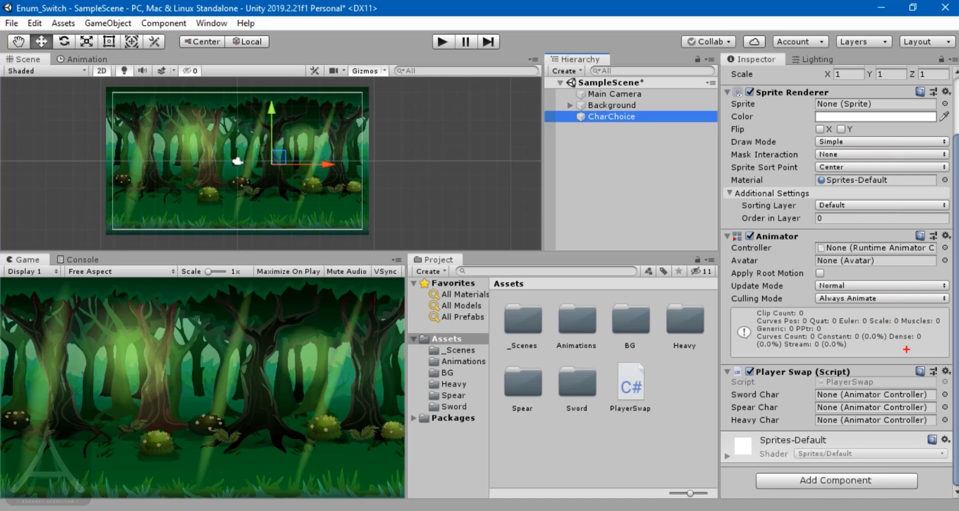
{"action": "mouse_move", "coordinate": [879, 359]}
{"action": "left_mouse_down"}
{"action": "mouse_move", "coordinate": [761, 382]}
{"action": "mouse_move", "coordinate": [719, 404]}
{"action": "mouse_move", "coordinate": [792, 440]}
{"action": "mouse_move", "coordinate": [884, 433]}
{"action": "mouse_move", "coordinate": [935, 414]}
{"action": "mouse_move", "coordinate": [901, 365]}
{"action": "mouse_move", "coordinate": [878, 360]}
{"action": "left_mouse_up"}
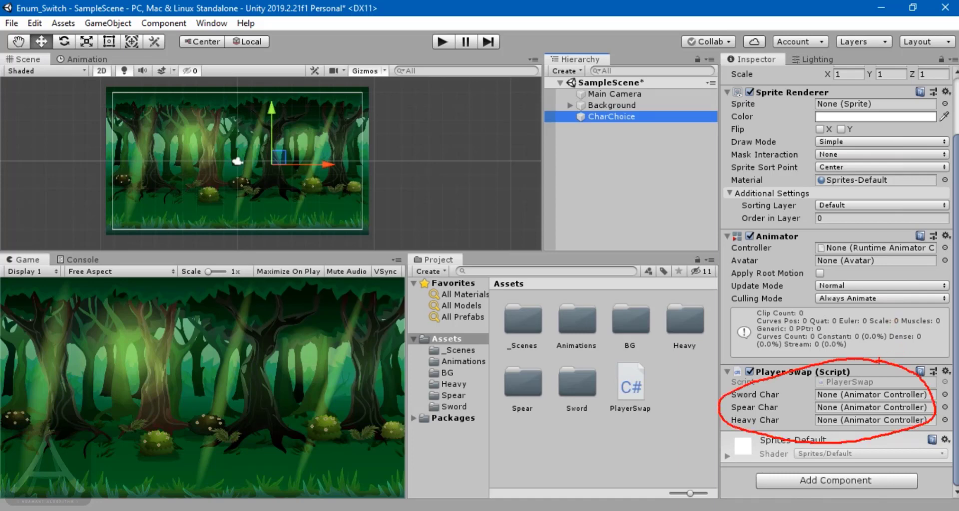
{"action": "key", "text": "Escape"}
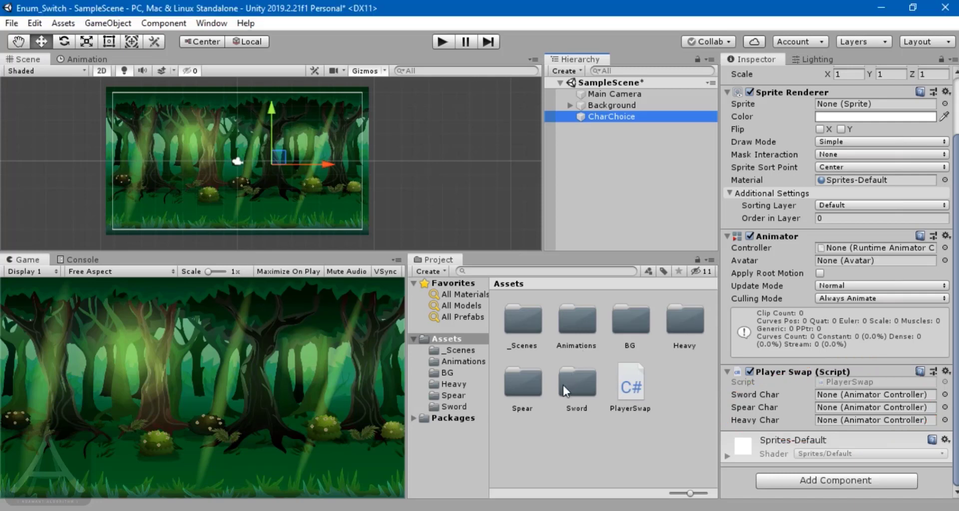
- Open the Animations folder, inspect the HeavyPlayer controller, and reselect CharChoice
{"action": "double_click", "coordinate": [575, 331]}
{"action": "left_click", "coordinate": [602, 118]}
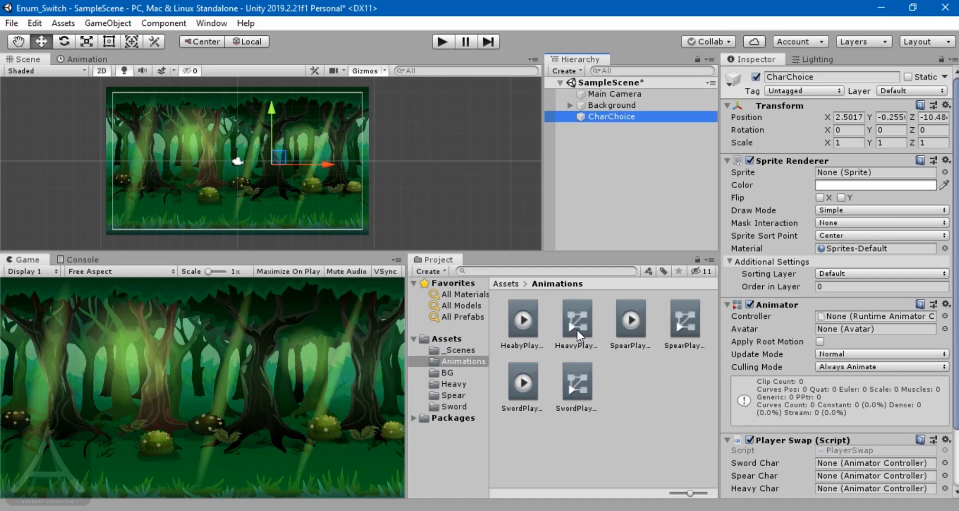
{"action": "left_click", "coordinate": [577, 330]}
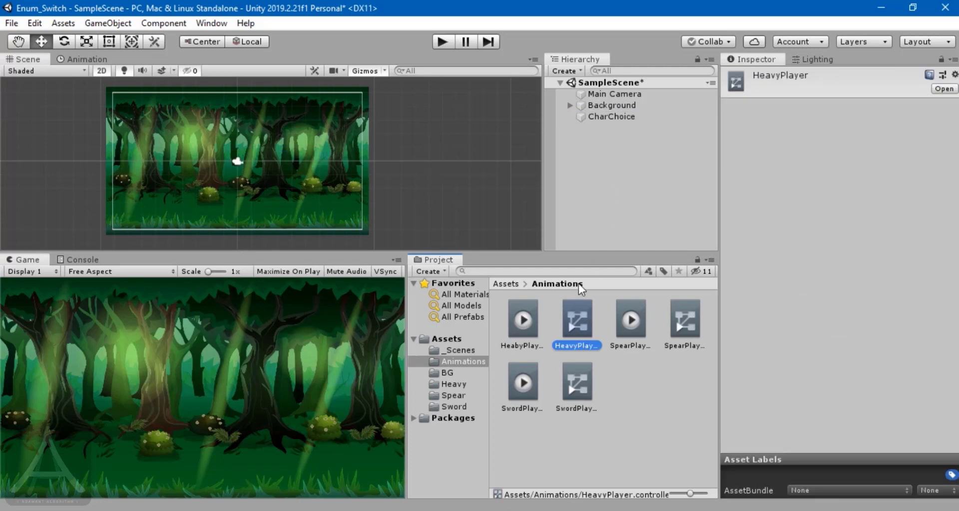
{"action": "left_click", "coordinate": [611, 116]}
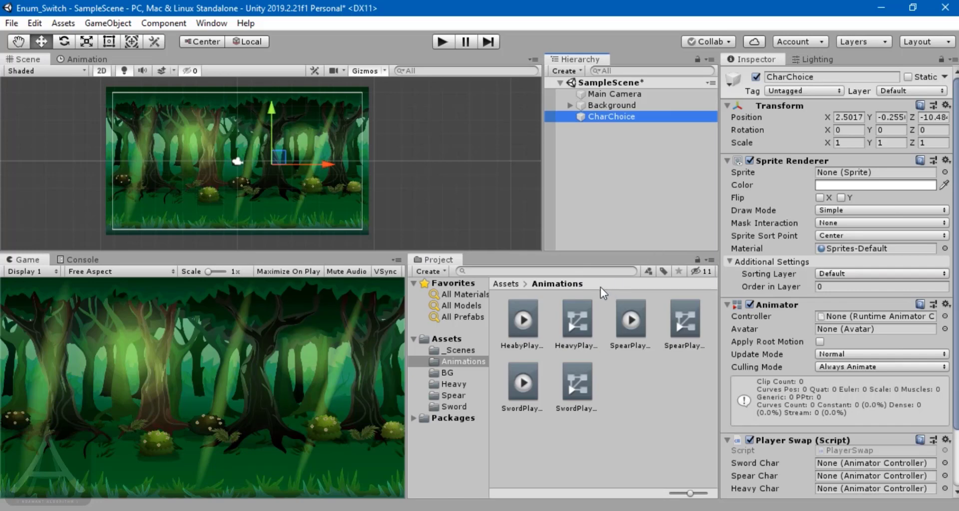
{"action": "scroll", "coordinate": [804, 300], "scroll_direction": "down", "scroll_amount": 3}
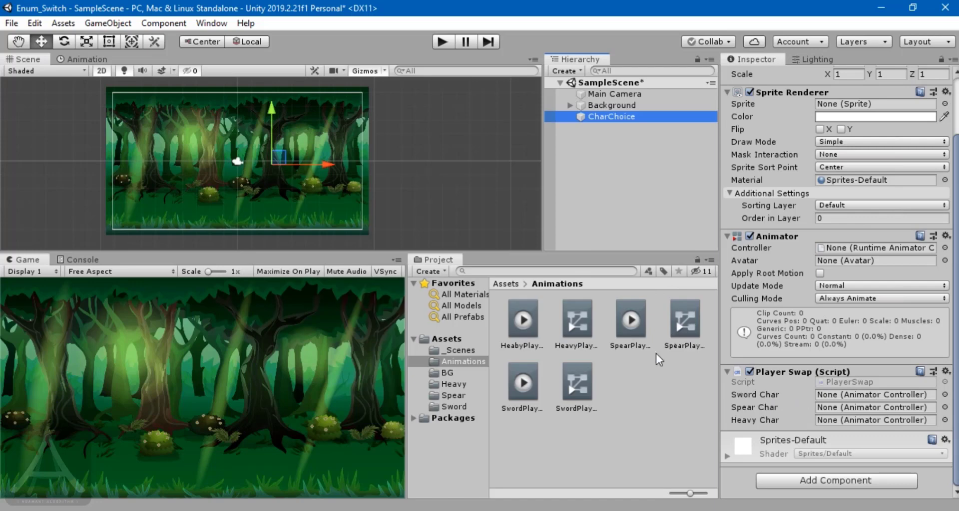
- Fill Player Swap's Sword, Spear and Heavy Char slots with SwordPlayer, SpearPlayer and HeavyPlayer
{"action": "left_click_drag", "start_coordinate": [578, 387], "coordinate": [851, 394]}
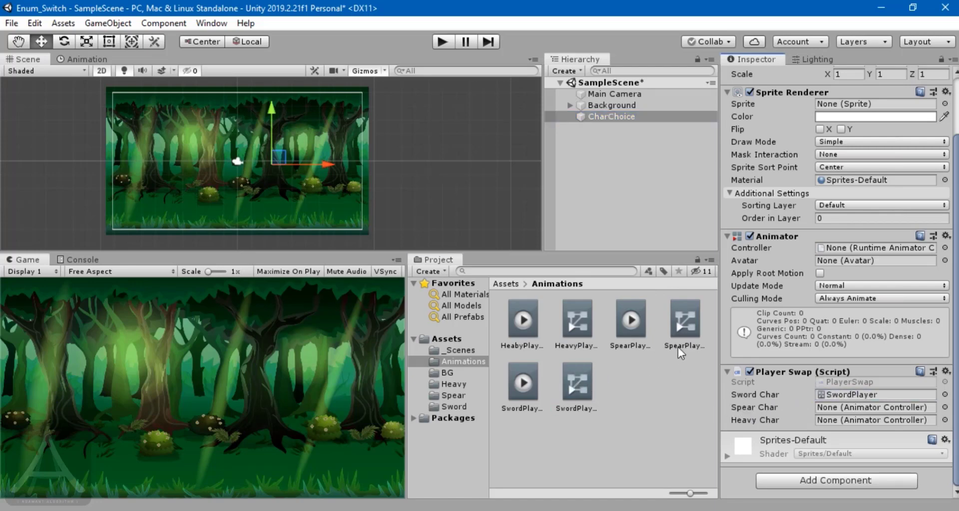
{"action": "left_click_drag", "start_coordinate": [683, 318], "coordinate": [835, 408]}
{"action": "left_click_drag", "start_coordinate": [588, 333], "coordinate": [829, 420]}
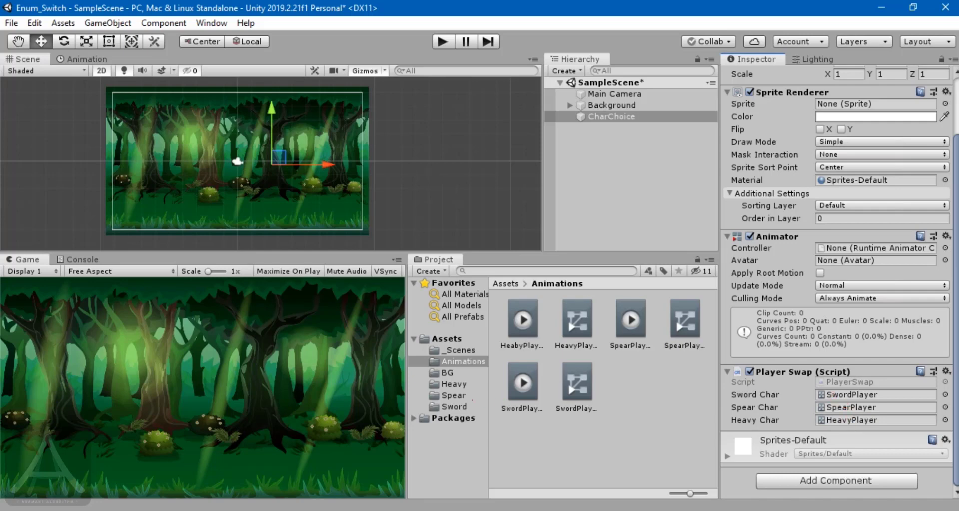
{"action": "mouse_move", "coordinate": [238, 382]}
{"action": "left_mouse_down"}
{"action": "mouse_move", "coordinate": [345, 380]}
{"action": "mouse_move", "coordinate": [225, 412]}
{"action": "left_mouse_up"}
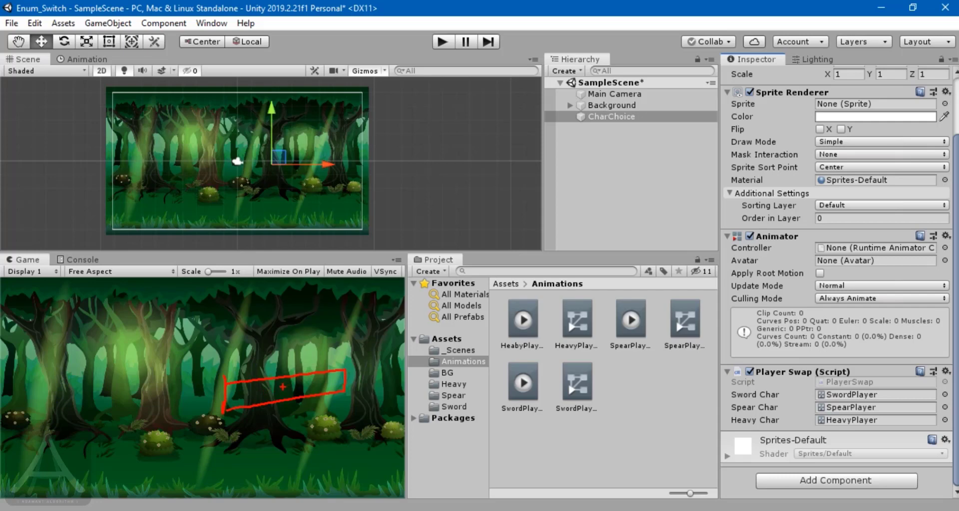
{"action": "left_click_drag", "start_coordinate": [279, 386], "coordinate": [308, 366]}
{"action": "mouse_move", "coordinate": [856, 385]}
{"action": "left_mouse_down"}
{"action": "mouse_move", "coordinate": [812, 400]}
{"action": "mouse_move", "coordinate": [862, 401]}
{"action": "mouse_move", "coordinate": [875, 320]}
{"action": "mouse_move", "coordinate": [861, 256]}
{"action": "mouse_move", "coordinate": [848, 258]}
{"action": "mouse_move", "coordinate": [898, 212]}
{"action": "mouse_move", "coordinate": [899, 178]}
{"action": "mouse_move", "coordinate": [873, 118]}
{"action": "mouse_move", "coordinate": [891, 109]}
{"action": "left_mouse_up"}
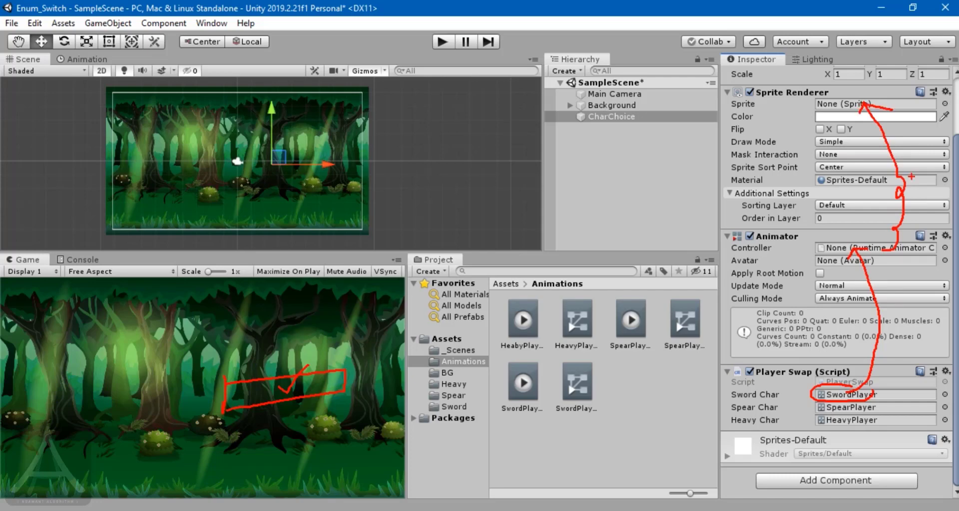
{"action": "mouse_move", "coordinate": [875, 391]}
{"action": "left_mouse_down"}
{"action": "mouse_move", "coordinate": [810, 416]}
{"action": "mouse_move", "coordinate": [889, 411]}
{"action": "mouse_move", "coordinate": [905, 260]}
{"action": "mouse_move", "coordinate": [894, 245]}
{"action": "mouse_move", "coordinate": [913, 254]}
{"action": "mouse_move", "coordinate": [842, 162]}
{"action": "mouse_move", "coordinate": [821, 109]}
{"action": "mouse_move", "coordinate": [844, 119]}
{"action": "left_mouse_up"}
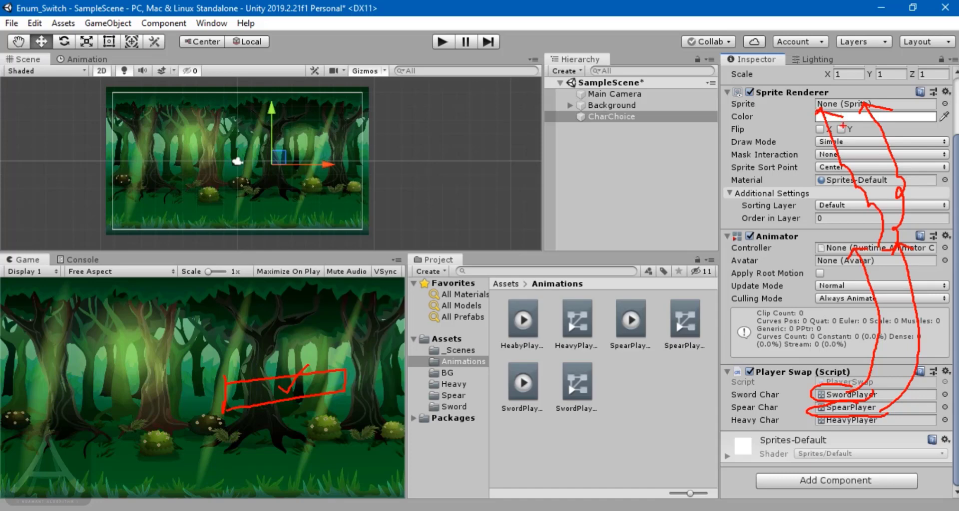
{"action": "key", "text": "Escape"}
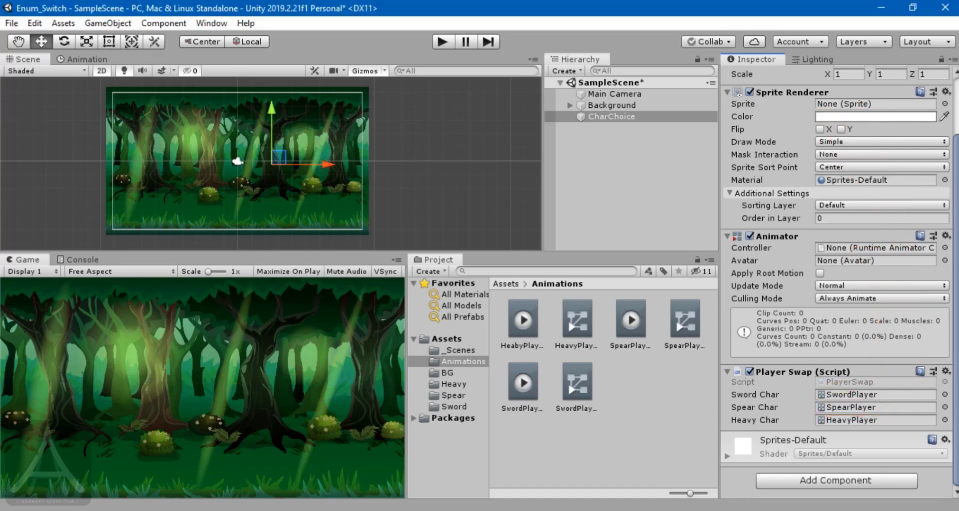
{"action": "left_click", "coordinate": [606, 116]}
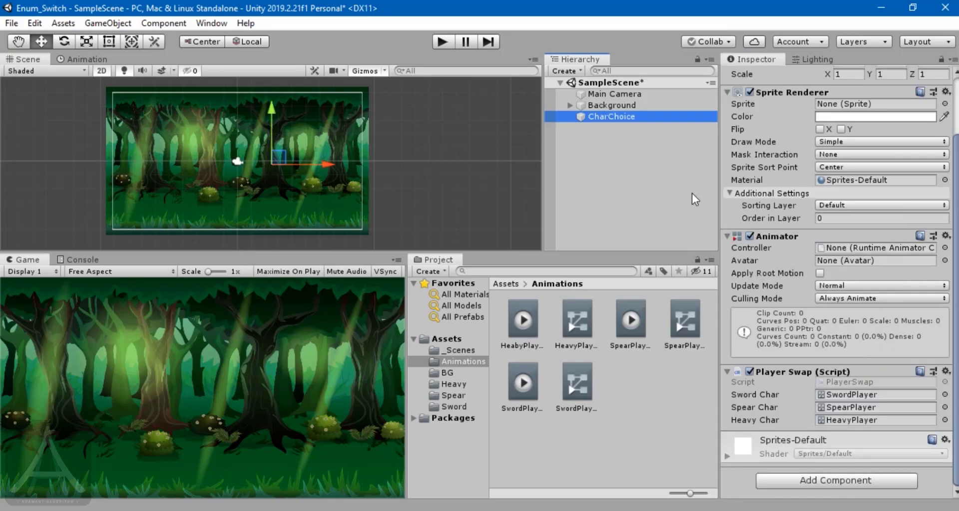
- Add a UI Canvas (with EventSystem) to the scene and a Button inside it
{"action": "left_click", "coordinate": [632, 173]}
{"action": "right_click", "coordinate": [632, 173]}
{"action": "mouse_move", "coordinate": [680, 416]}
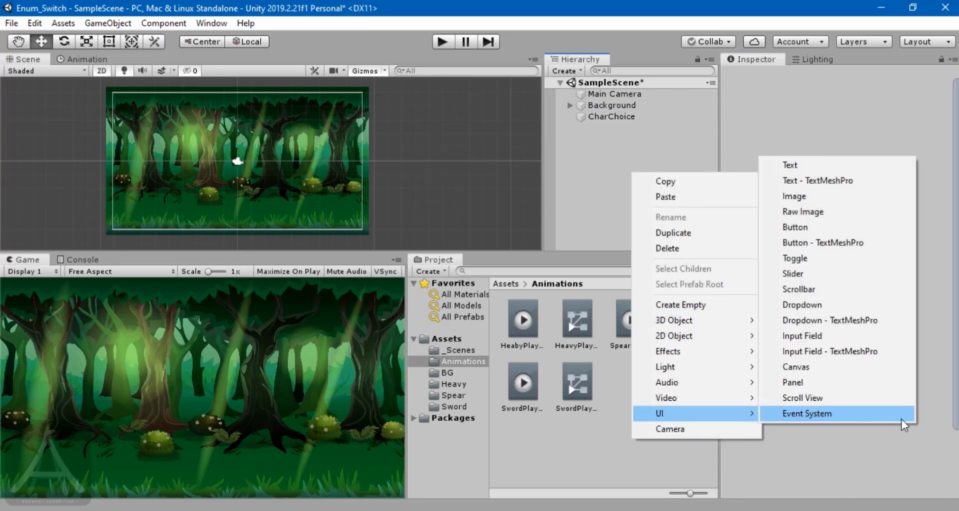
{"action": "left_click", "coordinate": [814, 367]}
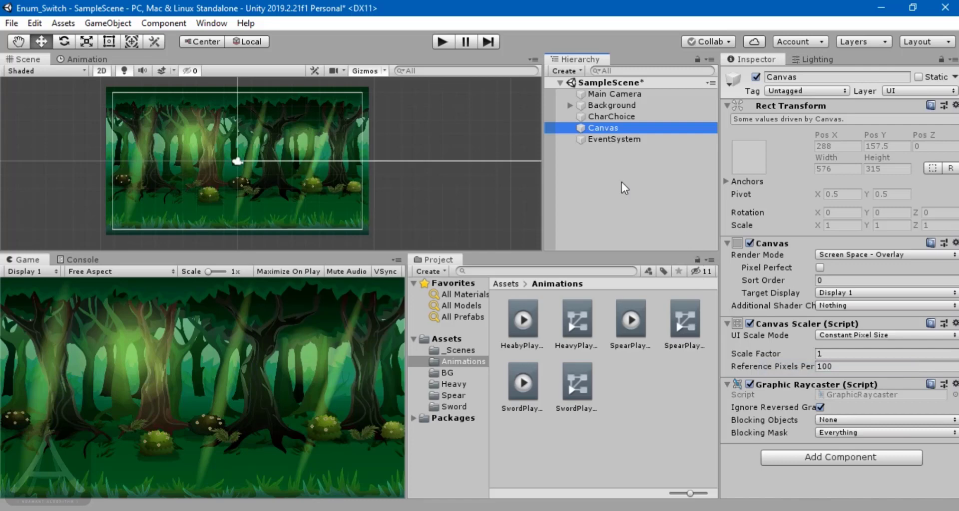
{"action": "right_click", "coordinate": [601, 128]}
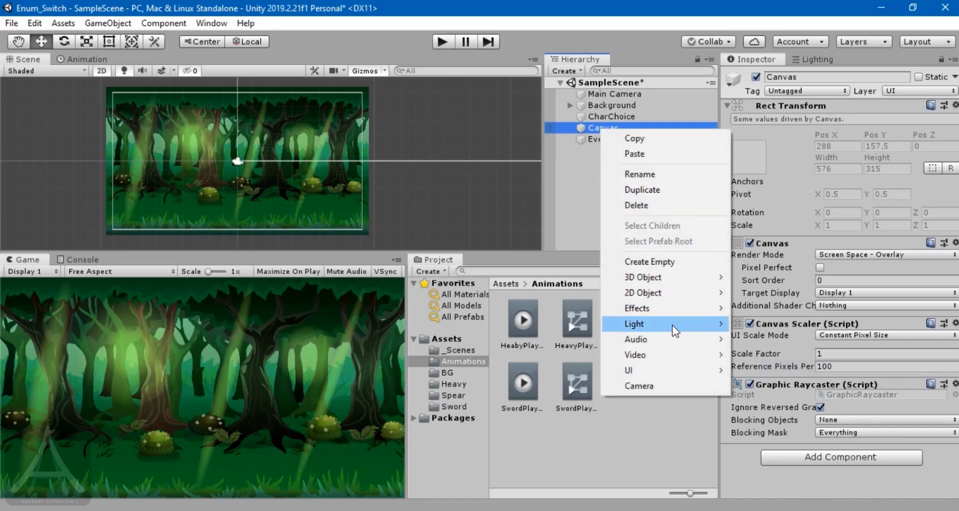
{"action": "mouse_move", "coordinate": [658, 370]}
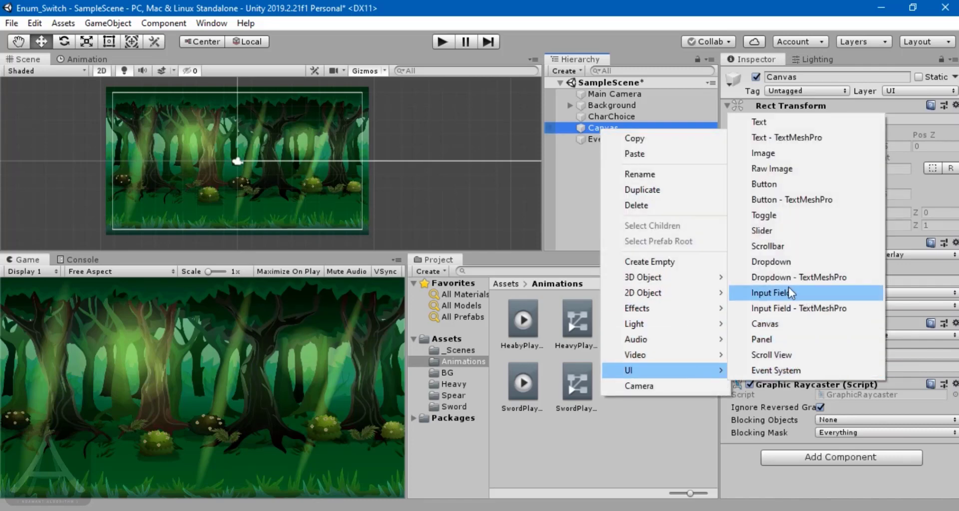
{"action": "left_click", "coordinate": [765, 185]}
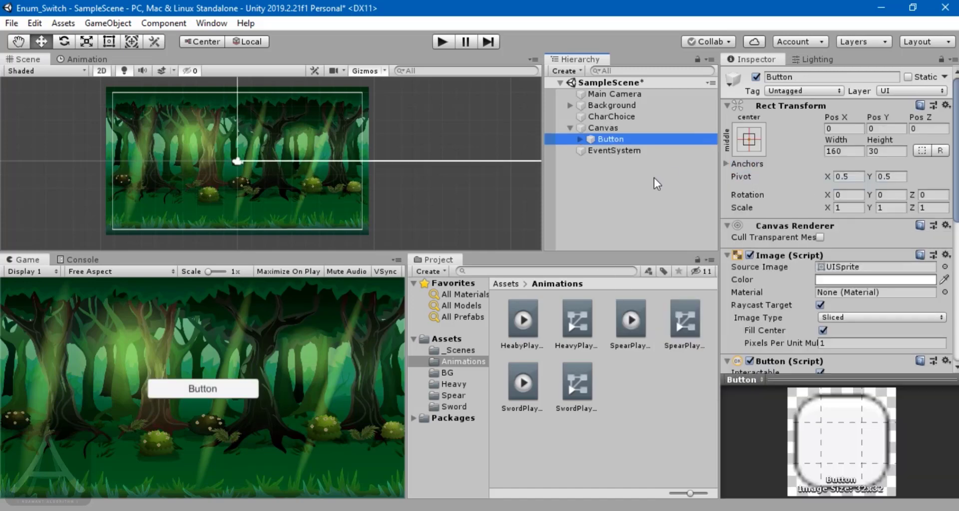
- Change the Button's Text child label from 'Button' to 'Sword Knight'
{"action": "left_click", "coordinate": [580, 140]}
{"action": "left_click", "coordinate": [621, 150]}
{"action": "left_click", "coordinate": [773, 279]}
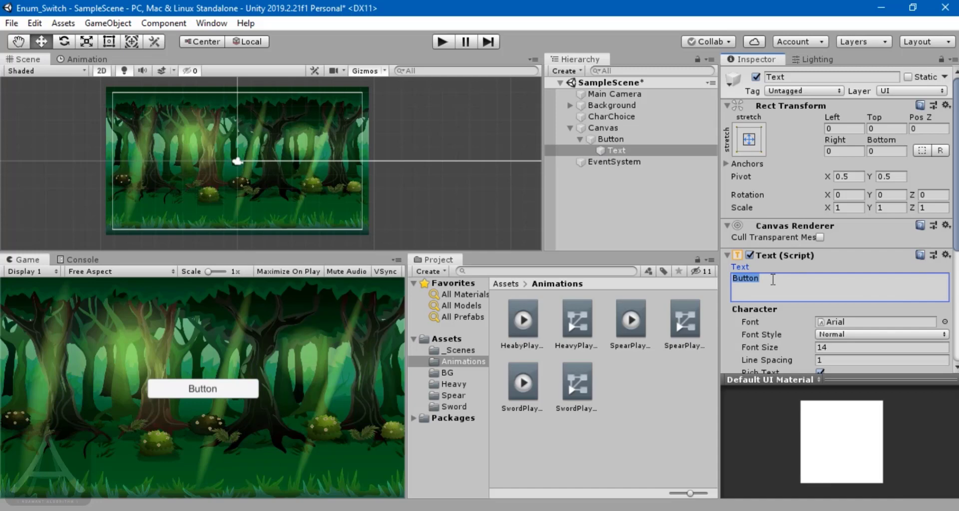
{"action": "type", "text": "Ca"}
{"action": "key", "text": "BackSpace"}
{"action": "key", "text": "BackSpace"}
{"action": "type", "text": "Spear Knig"}
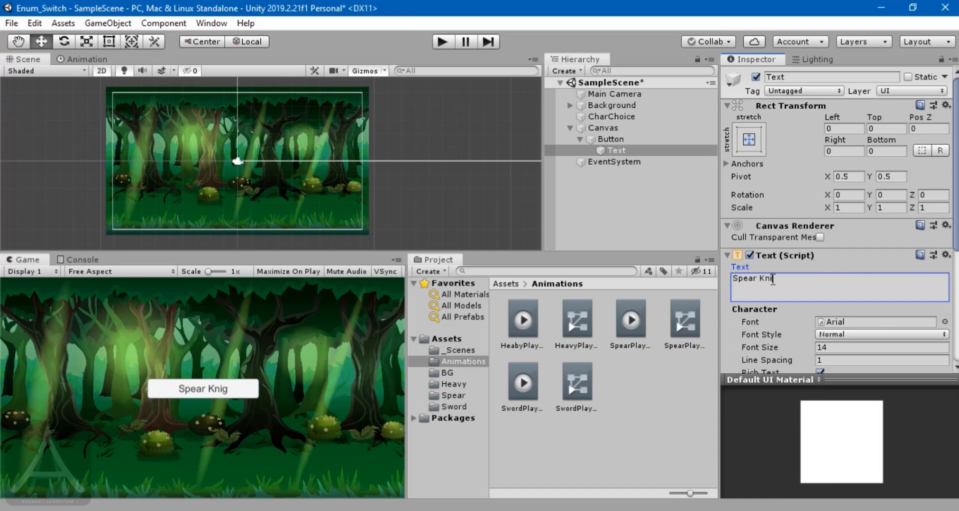
{"action": "type", "text": "ht"}
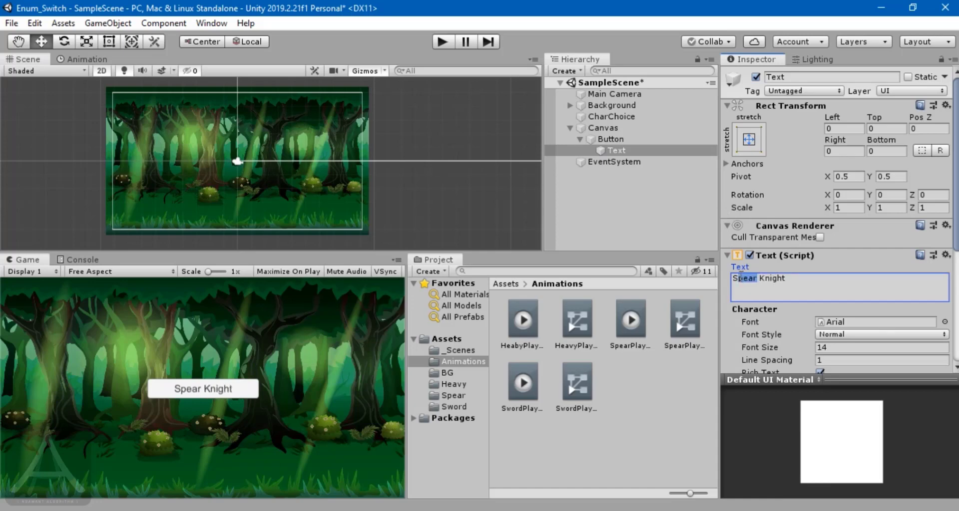
{"action": "type", "text": "Sword"}
{"action": "left_click", "coordinate": [636, 226]}
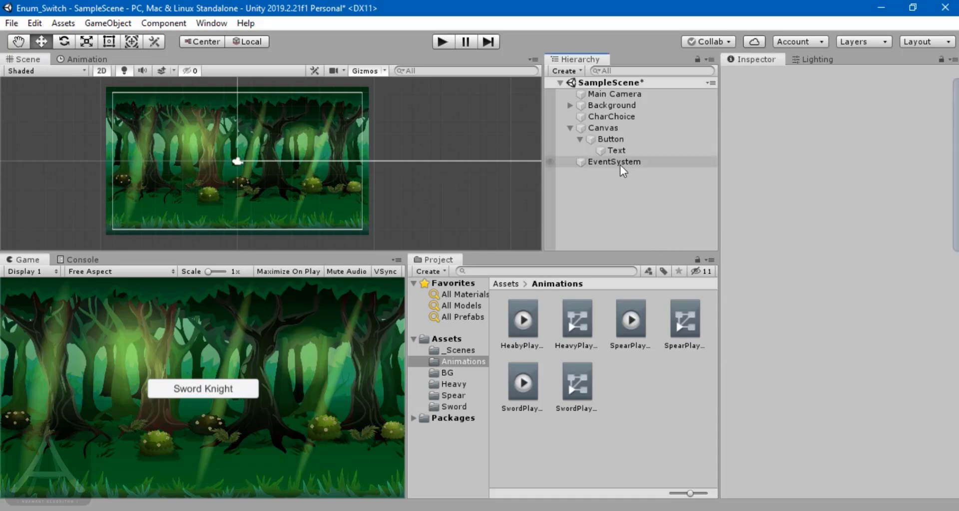
{"action": "left_click", "coordinate": [604, 148]}
{"action": "left_click", "coordinate": [581, 139]}
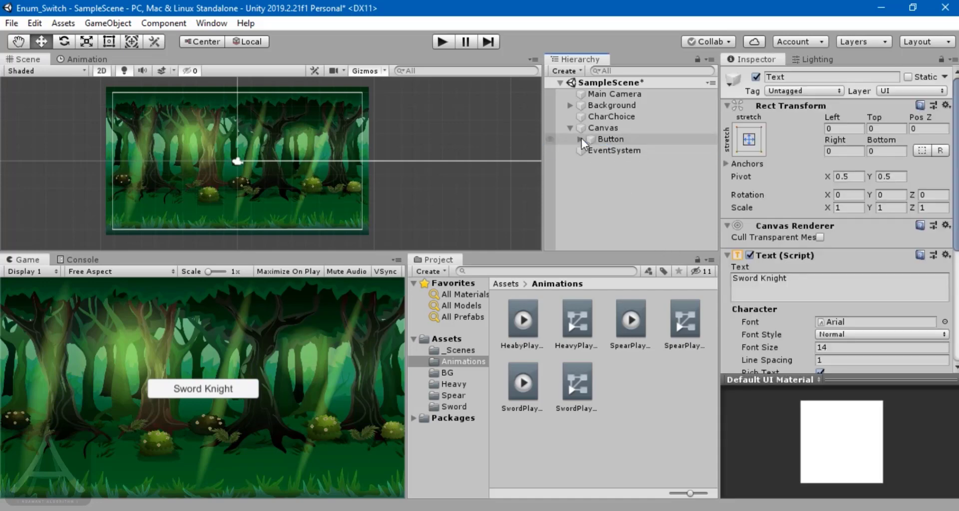
- Add an On Click entry to the Sword Knight button targeting the CharChoice object
{"action": "left_click", "coordinate": [607, 139]}
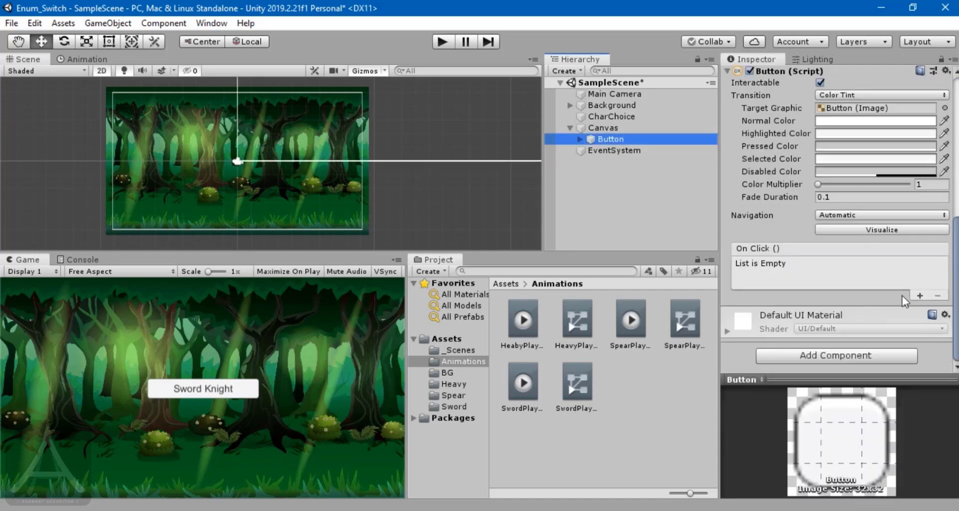
{"action": "left_click", "coordinate": [920, 296]}
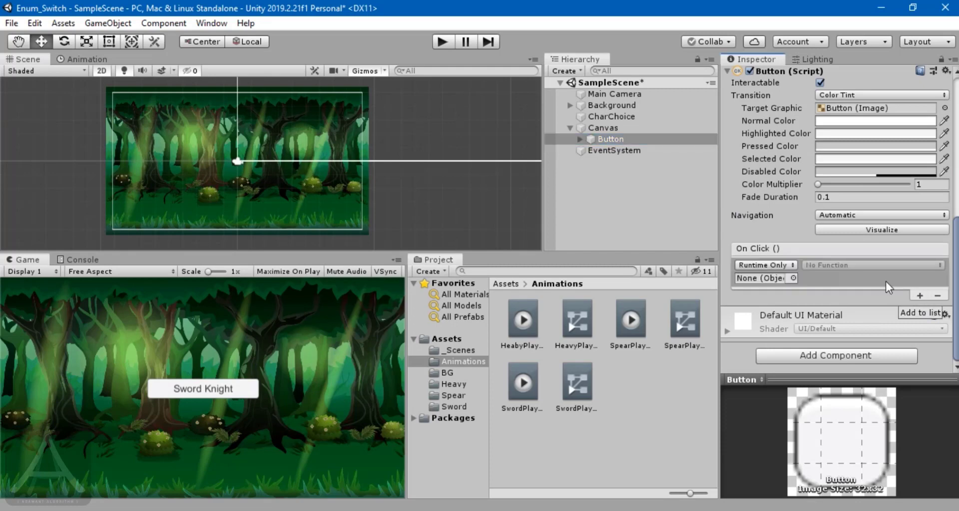
{"action": "left_click_drag", "start_coordinate": [600, 114], "coordinate": [761, 279]}
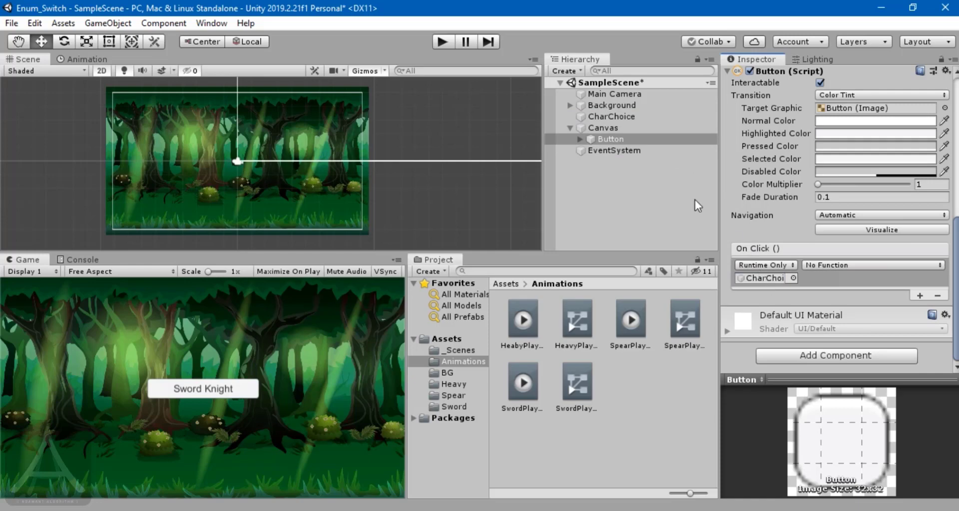
- Check CharChoice's components, then browse the button's On Click function list without choosing
{"action": "left_click", "coordinate": [619, 118]}
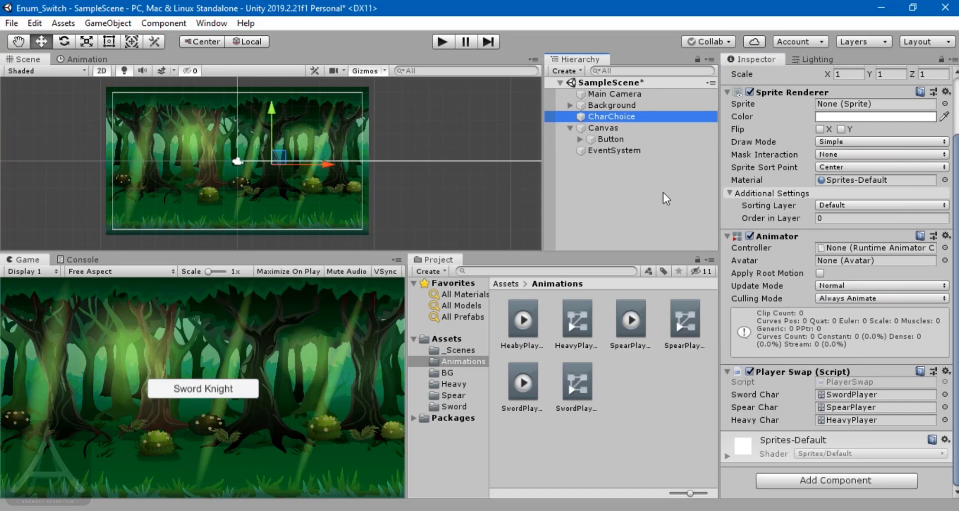
{"action": "left_click", "coordinate": [610, 139]}
{"action": "scroll", "coordinate": [861, 290], "scroll_direction": "down", "scroll_amount": 4}
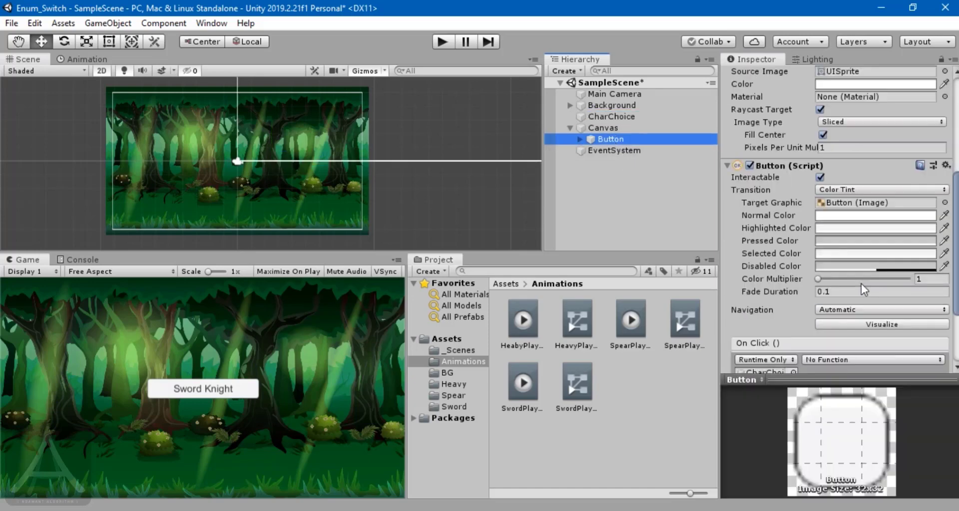
{"action": "scroll", "coordinate": [860, 282], "scroll_direction": "down", "scroll_amount": 3}
{"action": "left_click", "coordinate": [878, 265]}
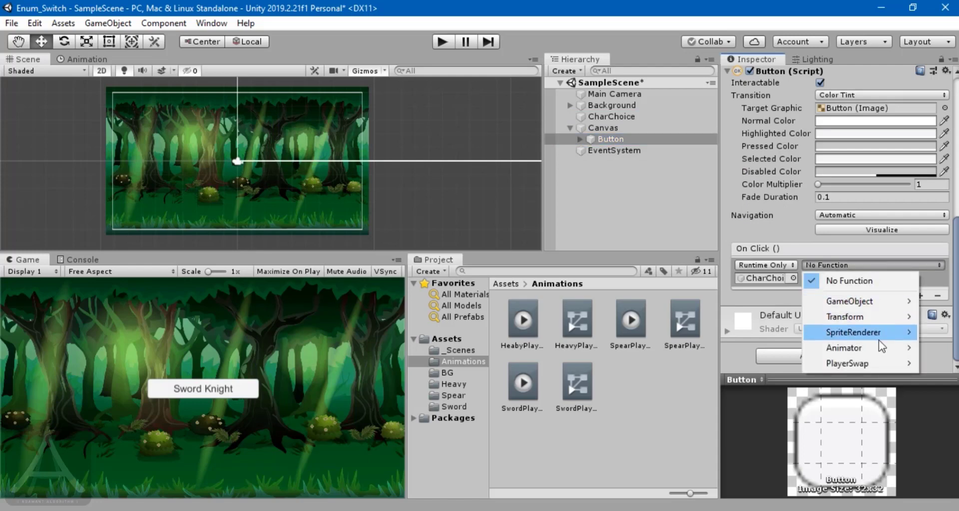
{"action": "mouse_move", "coordinate": [865, 363]}
{"action": "left_click", "coordinate": [611, 193]}
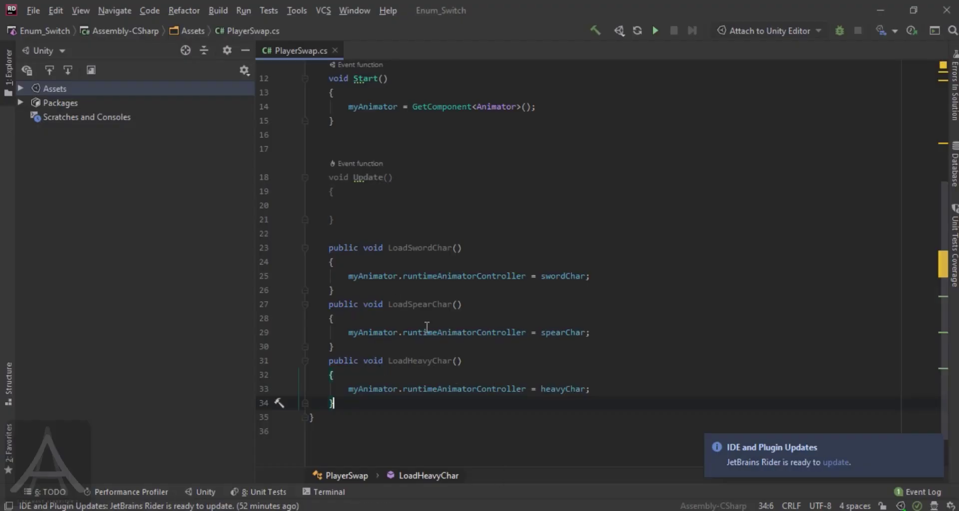
{"action": "scroll", "coordinate": [444, 325], "scroll_direction": "up", "scroll_amount": 3}
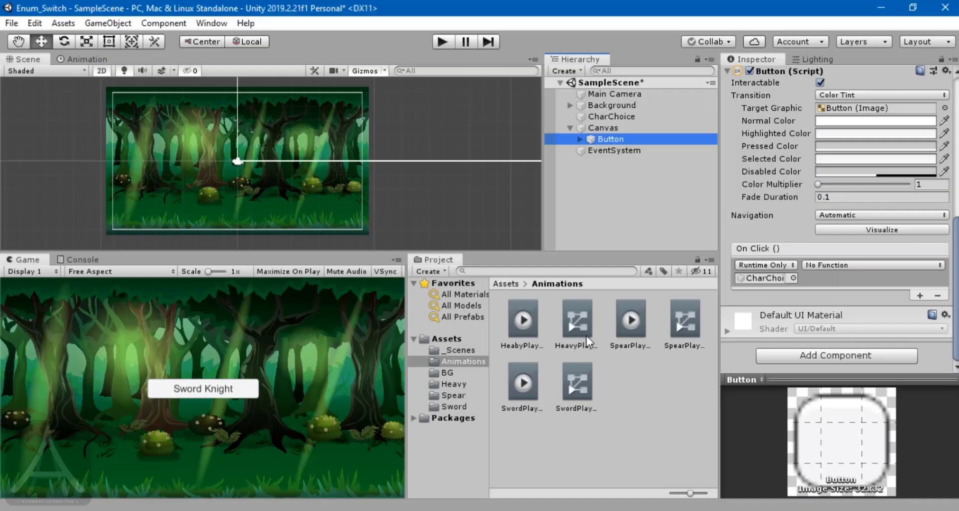
- Reselect the Button and browse its On Click function list without choosing
{"action": "left_click", "coordinate": [605, 128]}
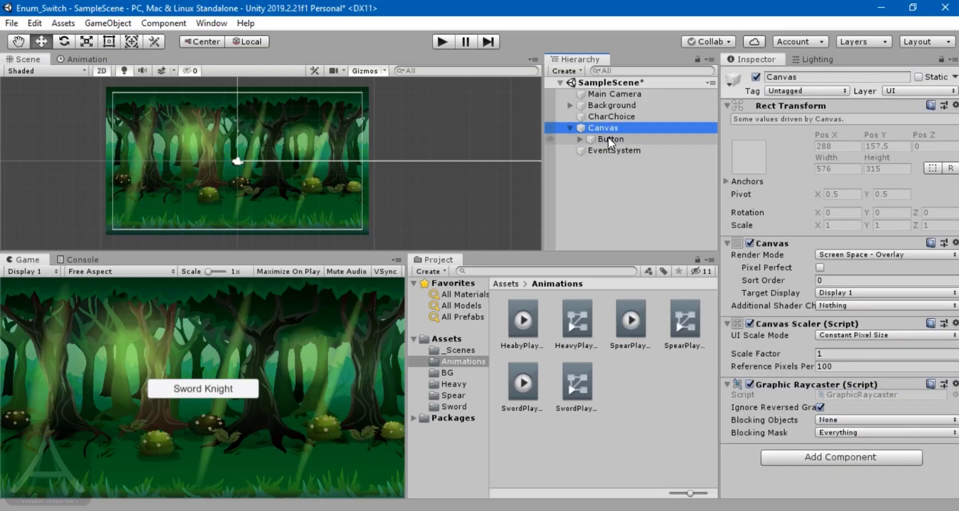
{"action": "left_click", "coordinate": [608, 138]}
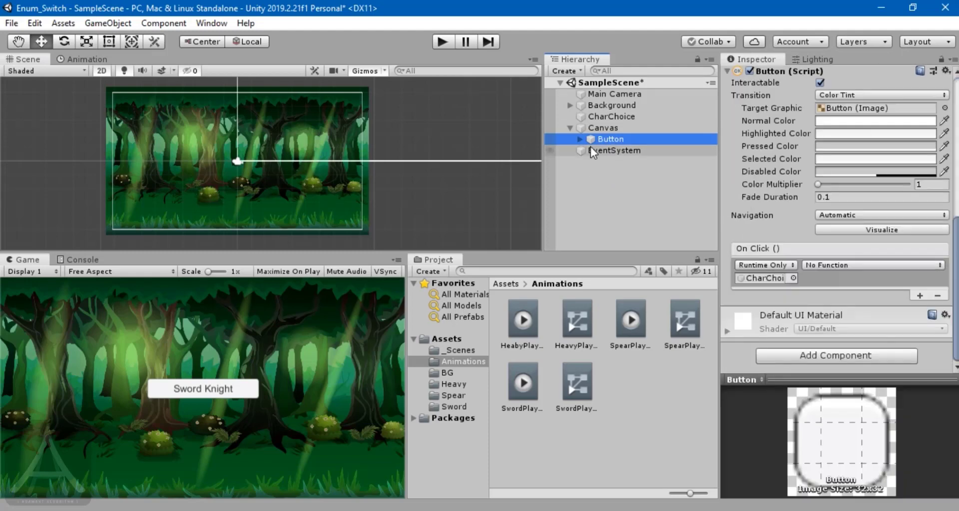
{"action": "left_click", "coordinate": [599, 130]}
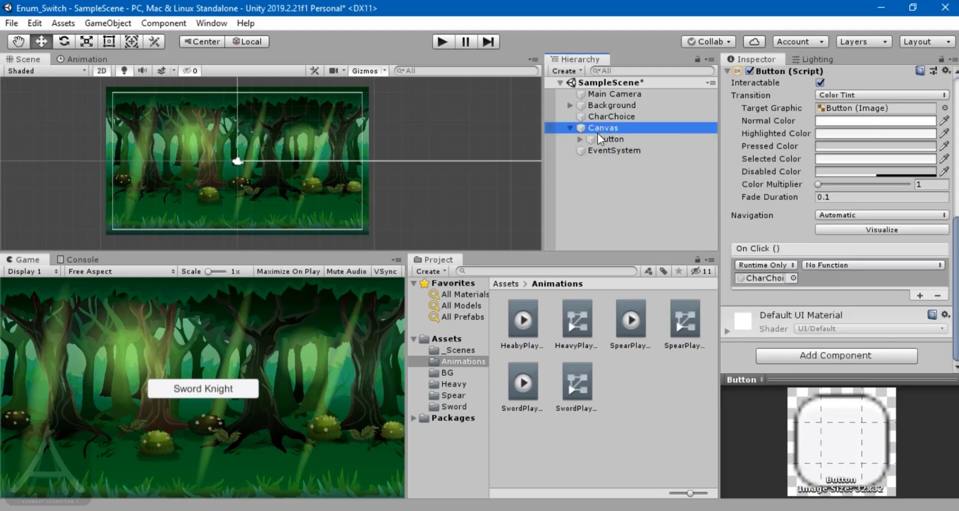
{"action": "left_click", "coordinate": [600, 140]}
{"action": "scroll", "coordinate": [799, 259], "scroll_direction": "down", "scroll_amount": 10}
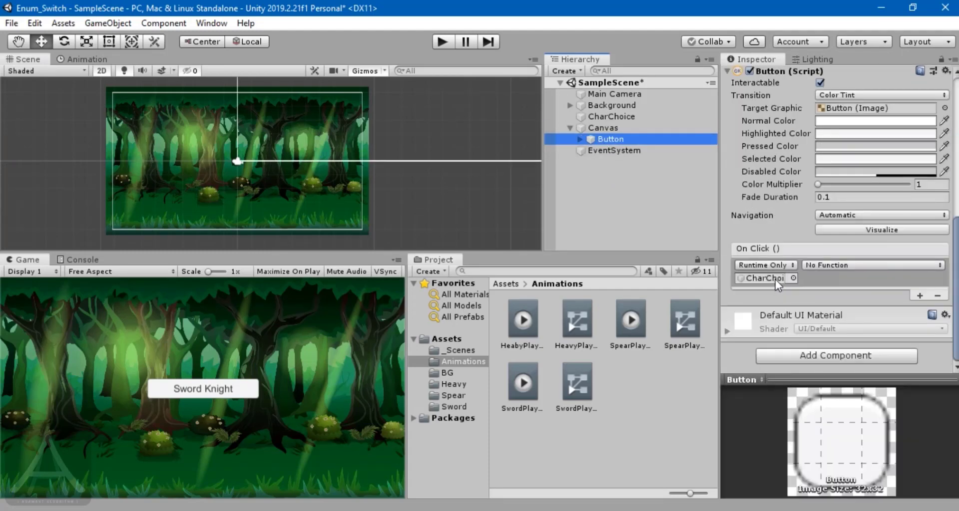
{"action": "left_click", "coordinate": [826, 265]}
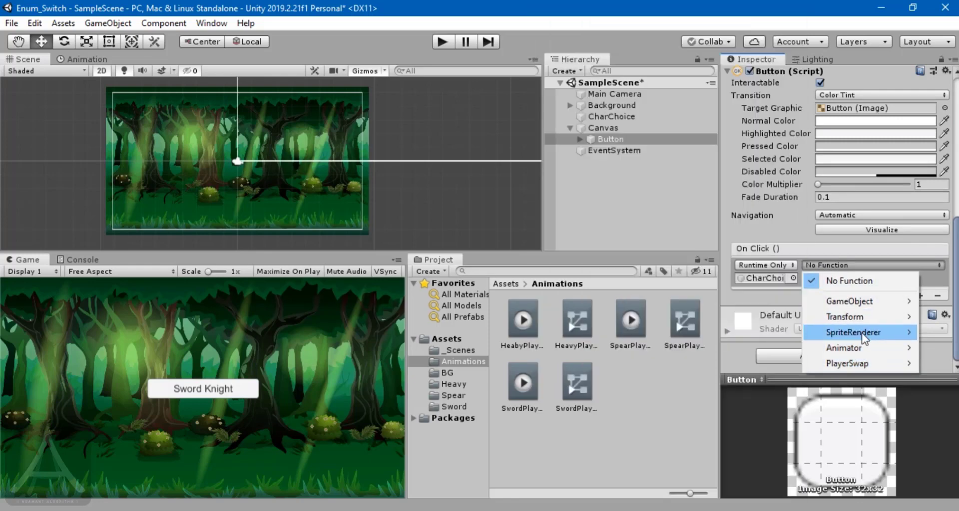
{"action": "mouse_move", "coordinate": [861, 361]}
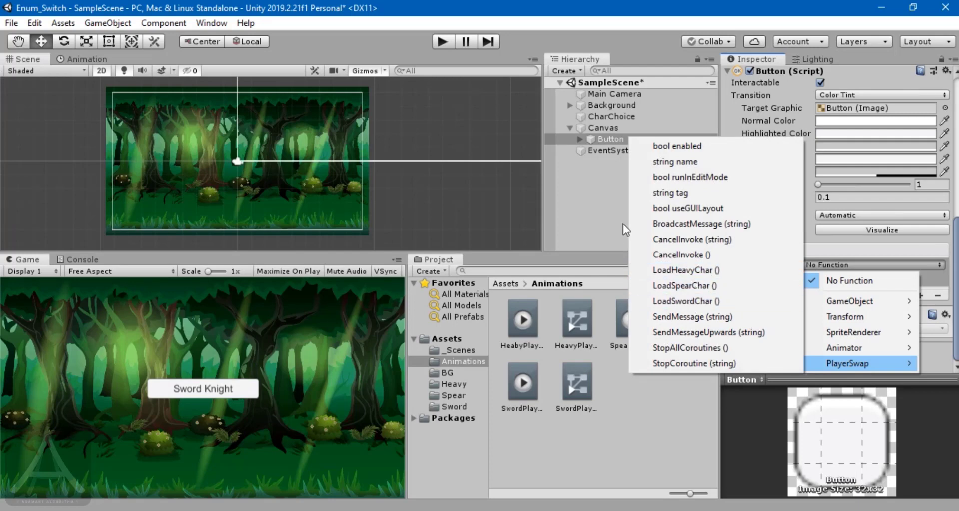
{"action": "left_click", "coordinate": [610, 139]}
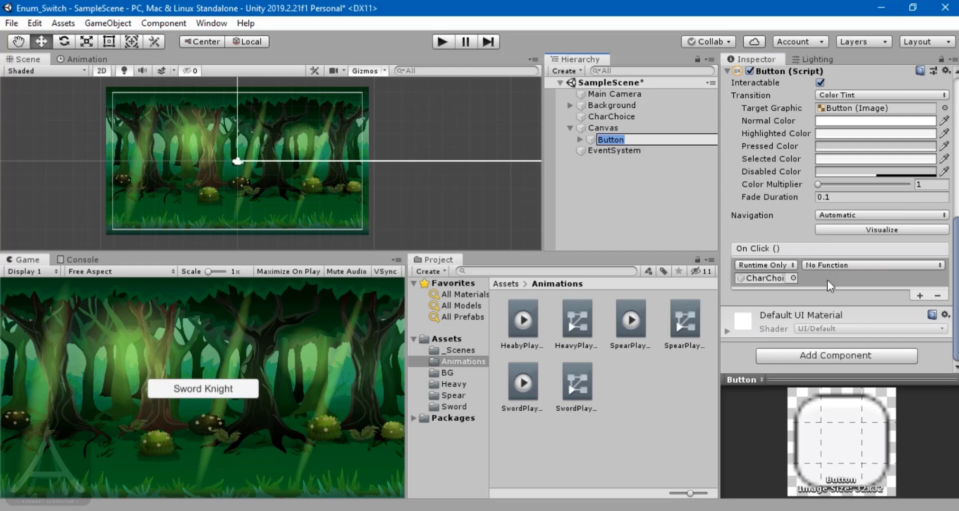
- Set the Sword Knight button's On Click to a PlayerSwap load-character function on CharChoice
{"action": "left_click", "coordinate": [825, 265]}
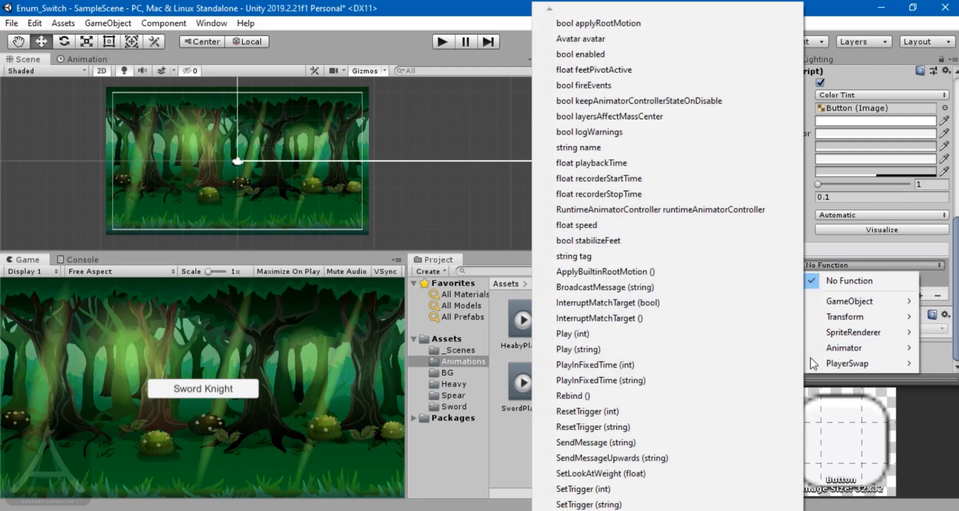
{"action": "mouse_move", "coordinate": [895, 364]}
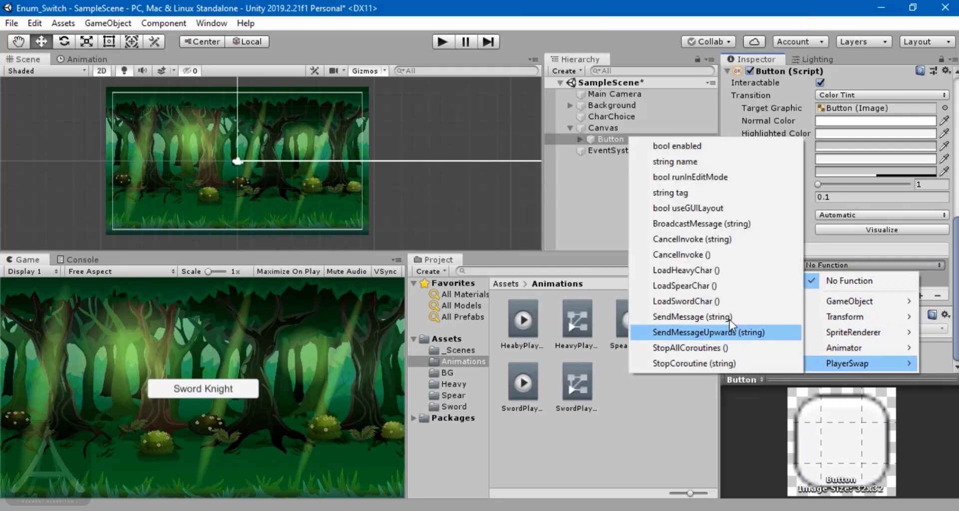
{"action": "left_click", "coordinate": [690, 286]}
{"action": "left_click", "coordinate": [844, 264]}
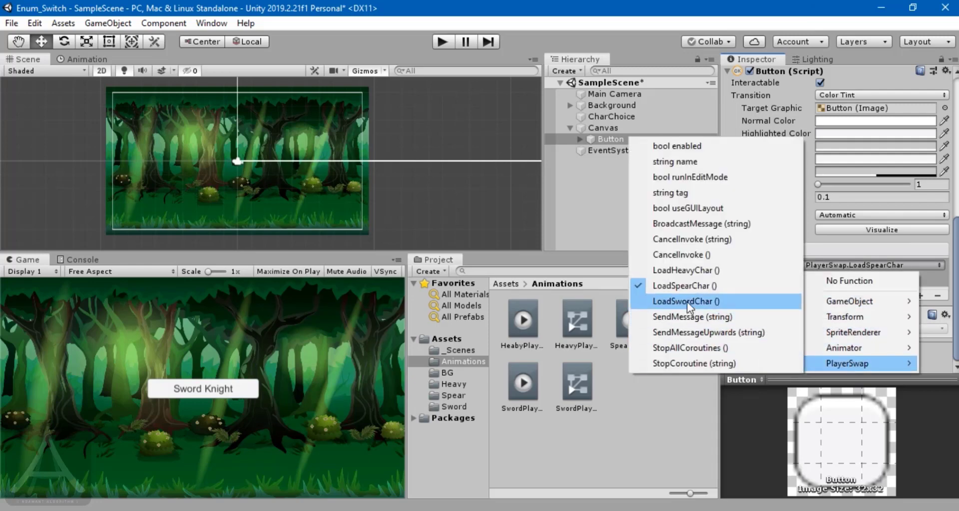
{"action": "left_click", "coordinate": [689, 285]}
{"action": "left_click", "coordinate": [639, 231]}
{"action": "left_click", "coordinate": [604, 139]}
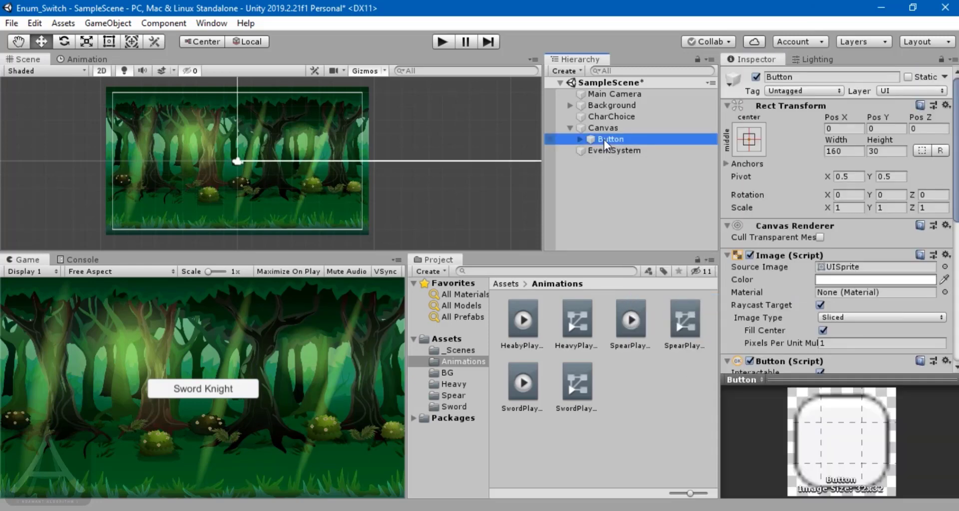
- Duplicate the Sword Knight button and relabel the copy 'Spear Knight'
{"action": "key", "text": "ctrl+d"}
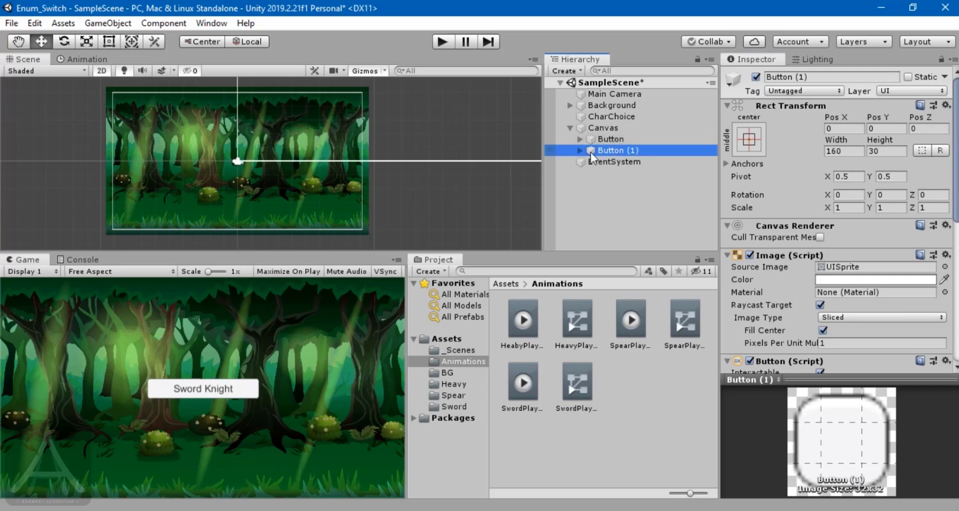
{"action": "left_click", "coordinate": [580, 151]}
{"action": "left_click", "coordinate": [615, 162]}
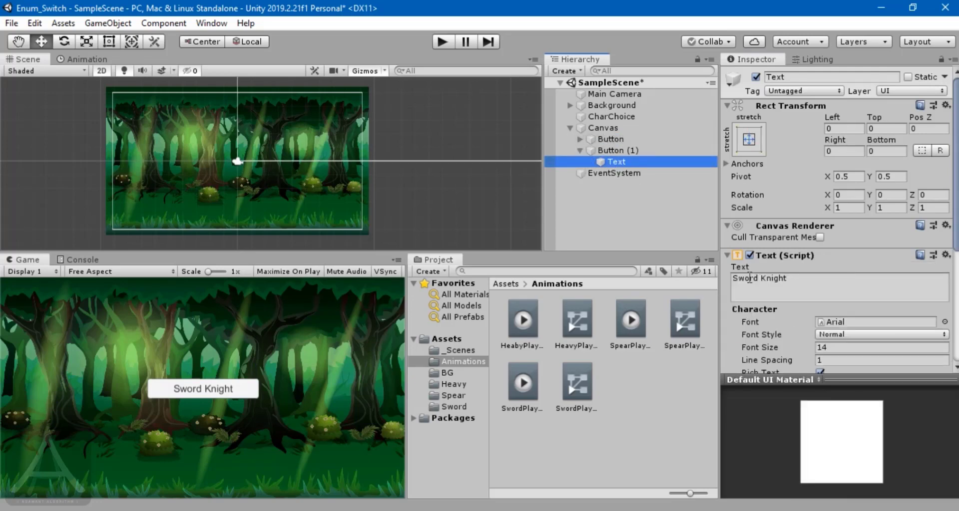
{"action": "left_click", "coordinate": [749, 278]}
{"action": "left_click", "coordinate": [758, 279]}
{"action": "key", "text": "BackSpace"}
{"action": "key", "text": "BackSpace"}
{"action": "key", "text": "BackSpace"}
{"action": "key", "text": "BackSpace"}
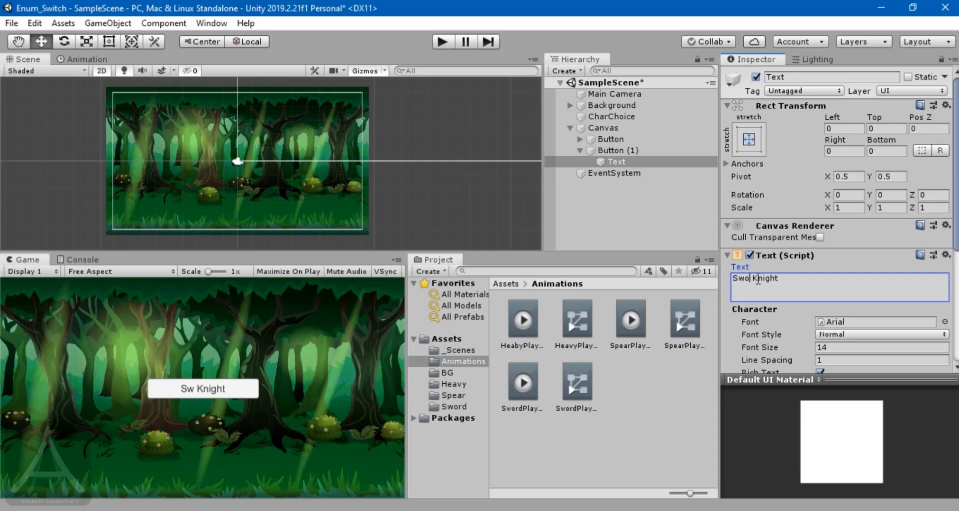
{"action": "type", "text": "pear"}
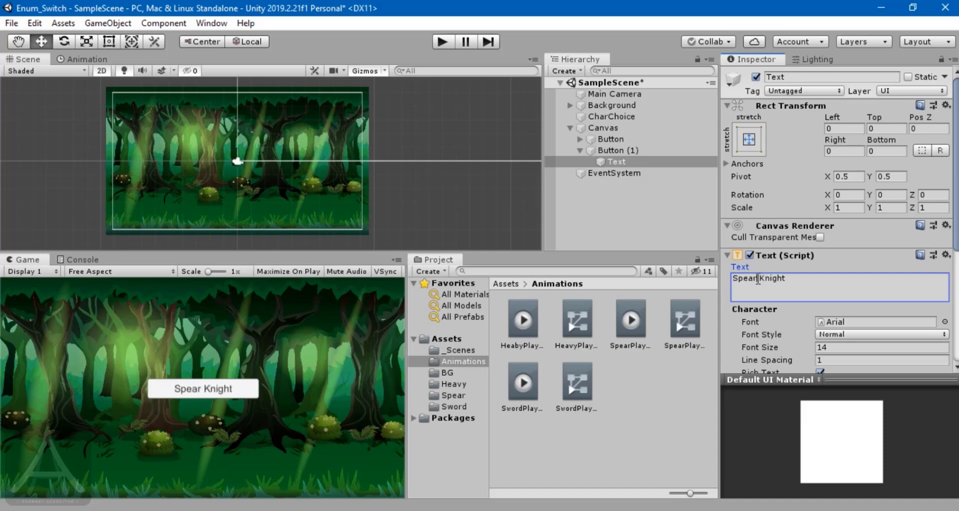
{"action": "left_click", "coordinate": [605, 182]}
{"action": "left_click", "coordinate": [613, 162]}
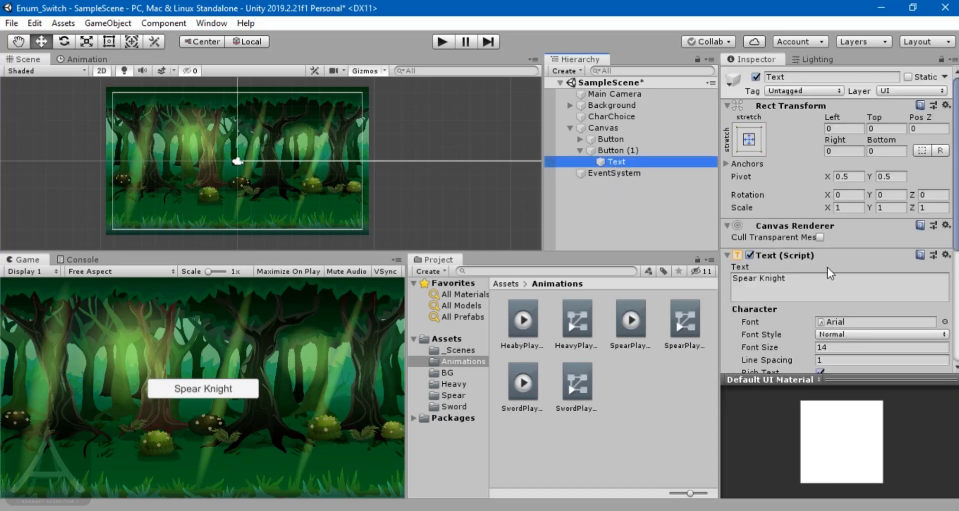
{"action": "left_click", "coordinate": [630, 151]}
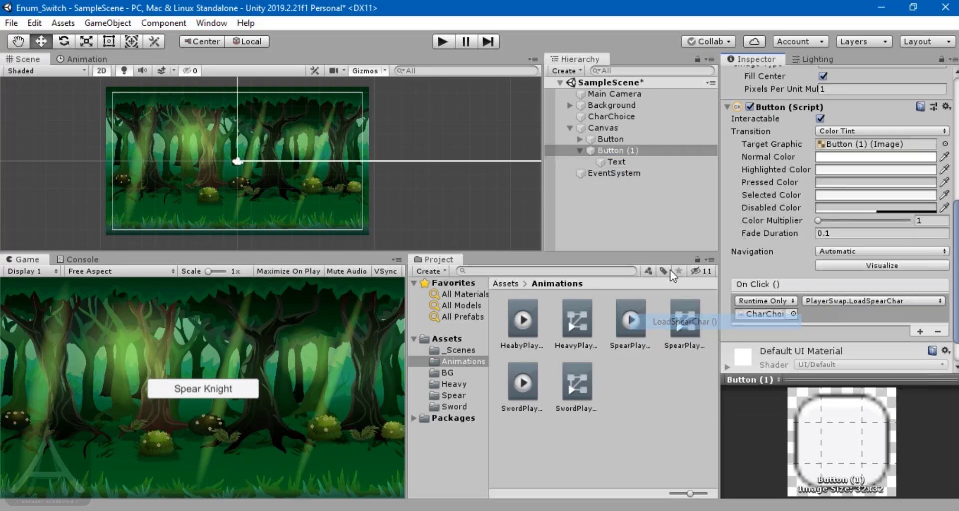
- Duplicate the Spear Knight button and select the word Spear in its label
{"action": "key", "text": "ctrl+d"}
{"action": "left_click", "coordinate": [580, 172]}
{"action": "left_click", "coordinate": [616, 184]}
{"action": "double_click", "coordinate": [742, 279]}
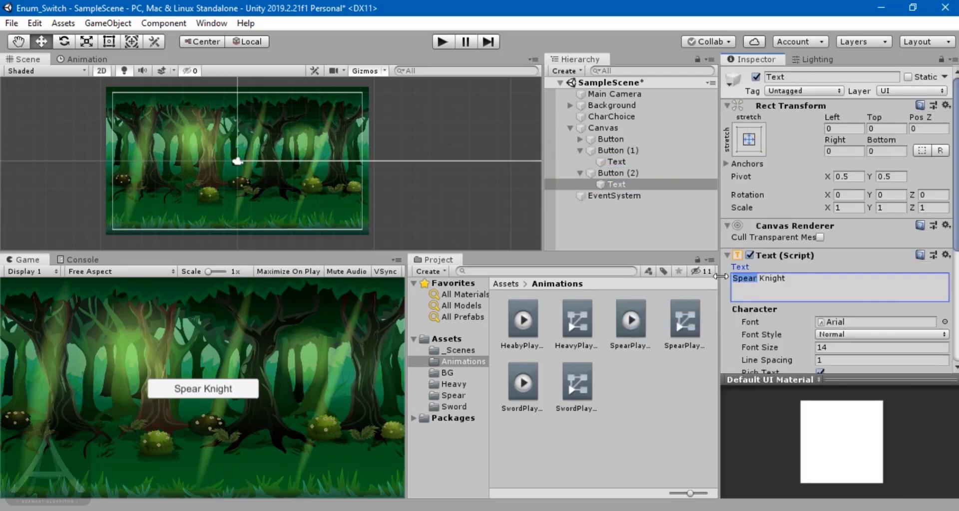
- Finish the Heavy Knight label and make its On Click call a PlayerSwap function
{"action": "type", "text": "HeavyPlay"}
{"action": "left_click", "coordinate": [618, 173]}
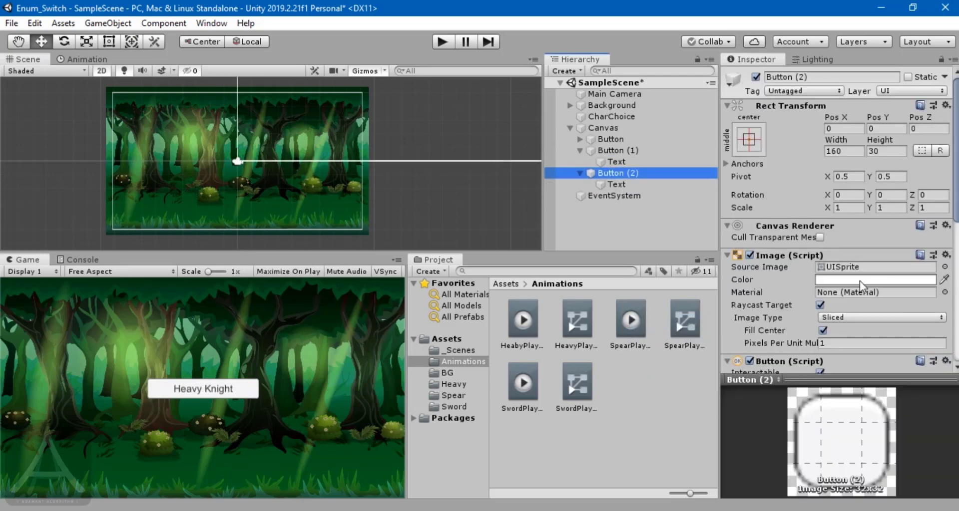
{"action": "scroll", "coordinate": [859, 281], "scroll_direction": "down", "scroll_amount": 10}
{"action": "left_click", "coordinate": [871, 265]}
{"action": "left_click", "coordinate": [709, 344]}
{"action": "left_click", "coordinate": [614, 202]}
- Anchor all three knight buttons middle-right, also setting pivot and position
{"action": "left_click", "coordinate": [580, 150]}
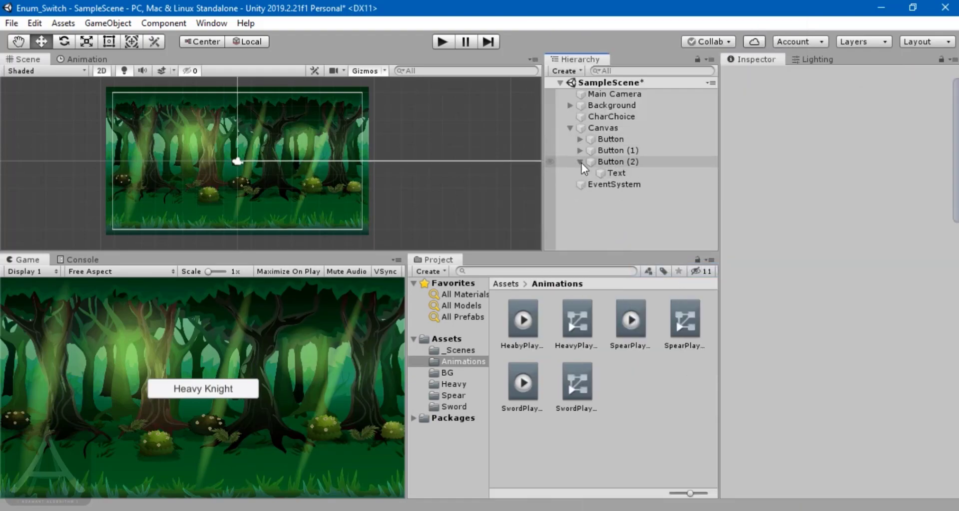
{"action": "left_click", "coordinate": [579, 162]}
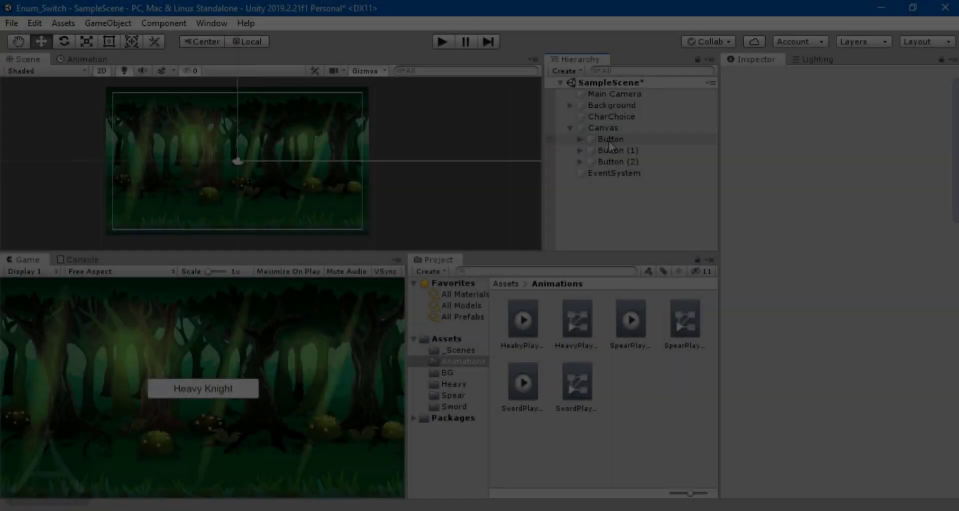
{"action": "left_click", "coordinate": [609, 139]}
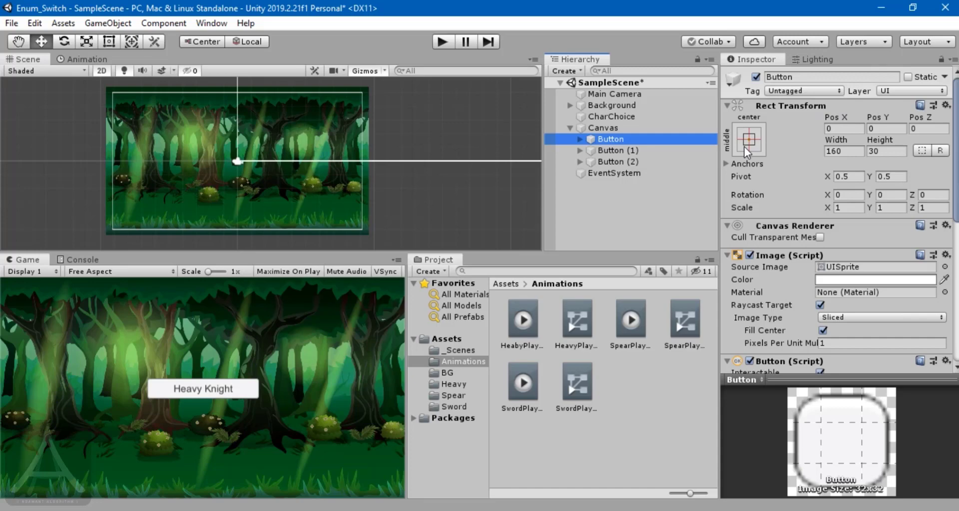
{"action": "left_click", "coordinate": [748, 140]}
{"action": "left_click", "coordinate": [619, 139]}
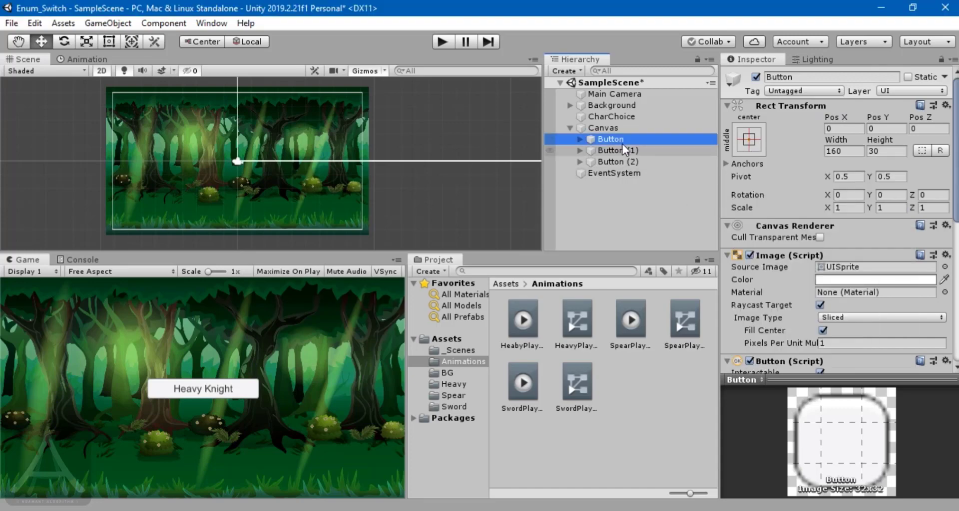
{"action": "left_click", "coordinate": [615, 161], "text": "shift"}
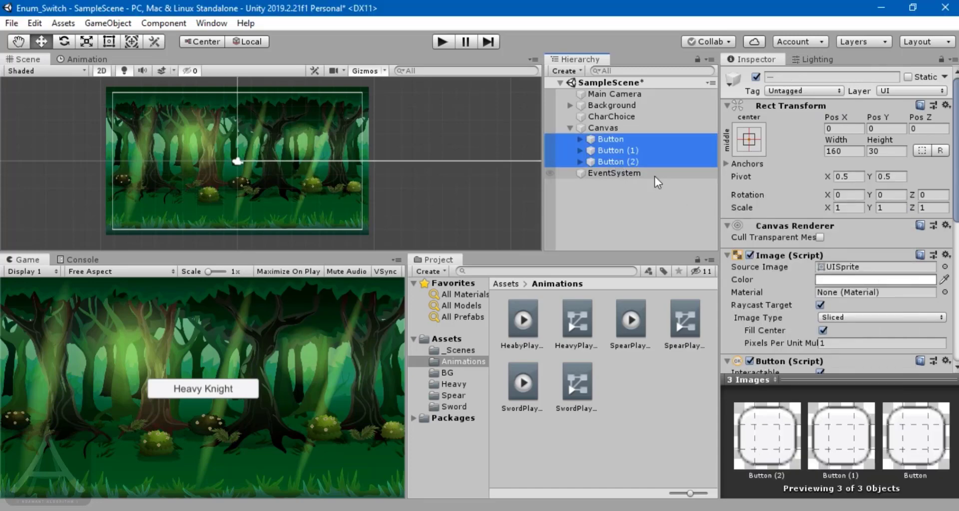
{"action": "left_click", "coordinate": [749, 141]}
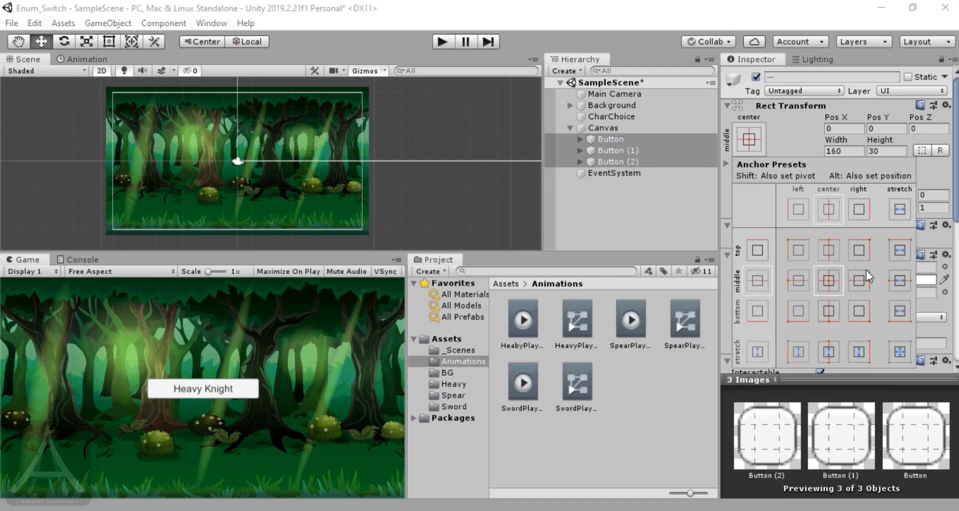
{"action": "key", "text": "alt"}
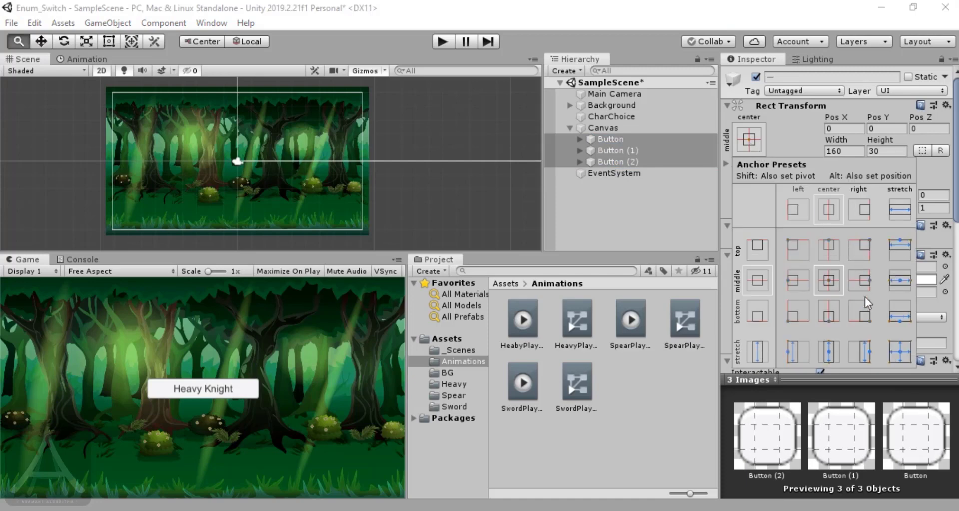
{"action": "left_click", "coordinate": [862, 281], "text": "alt+shift"}
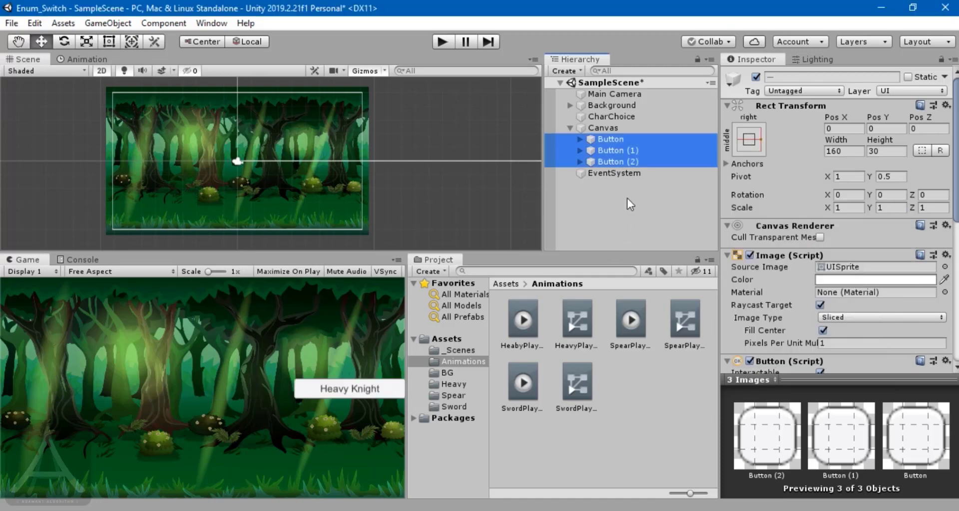
{"action": "left_click", "coordinate": [616, 142]}
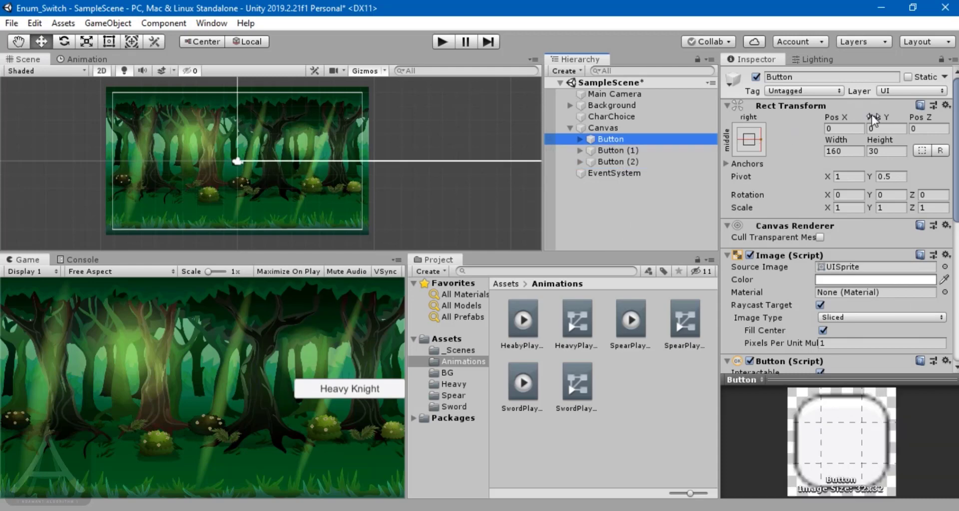
- Space the Sword, Spear and Heavy Knight buttons vertically along the right edge via Pos Y
{"action": "left_click_drag", "start_coordinate": [871, 114], "coordinate": [776, 6]}
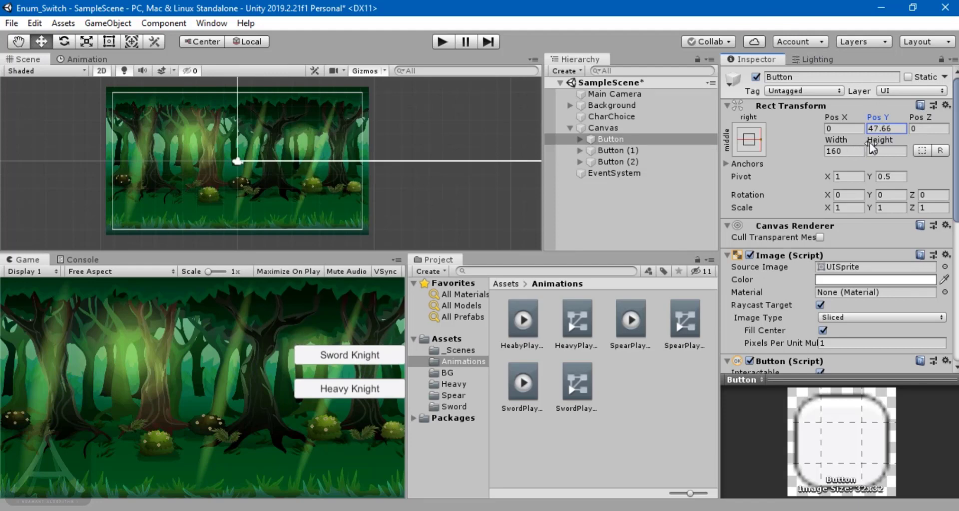
{"action": "left_click", "coordinate": [599, 151]}
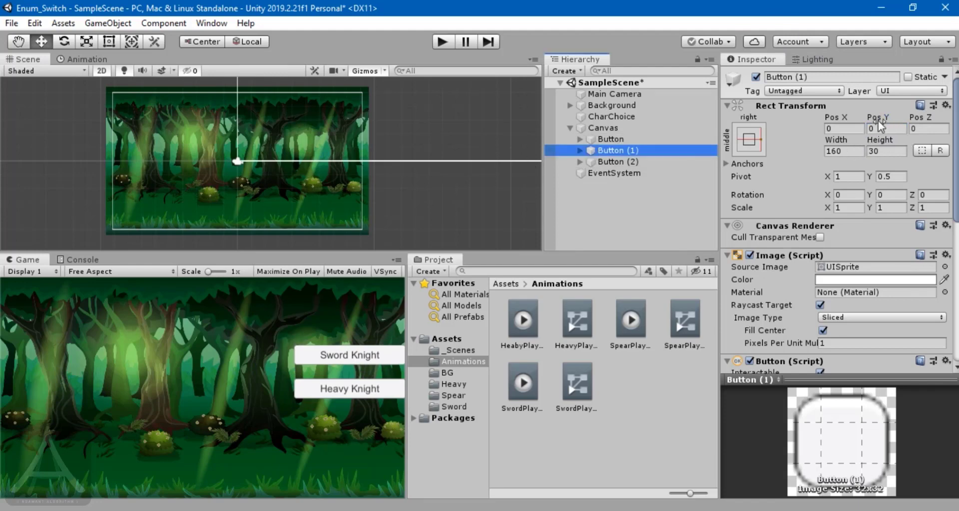
{"action": "left_click_drag", "start_coordinate": [878, 121], "coordinate": [263, 142]}
{"action": "left_click", "coordinate": [616, 163]}
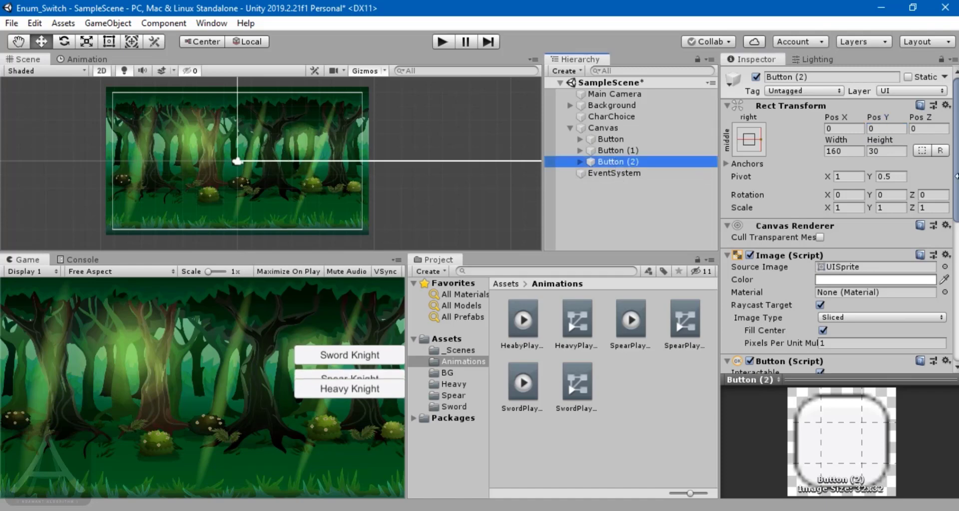
{"action": "left_click_drag", "start_coordinate": [877, 123], "coordinate": [584, 187]}
- Duplicate the Heavy Knight button to create Button (3)
{"action": "left_click", "coordinate": [583, 187]}
{"action": "left_click", "coordinate": [608, 163]}
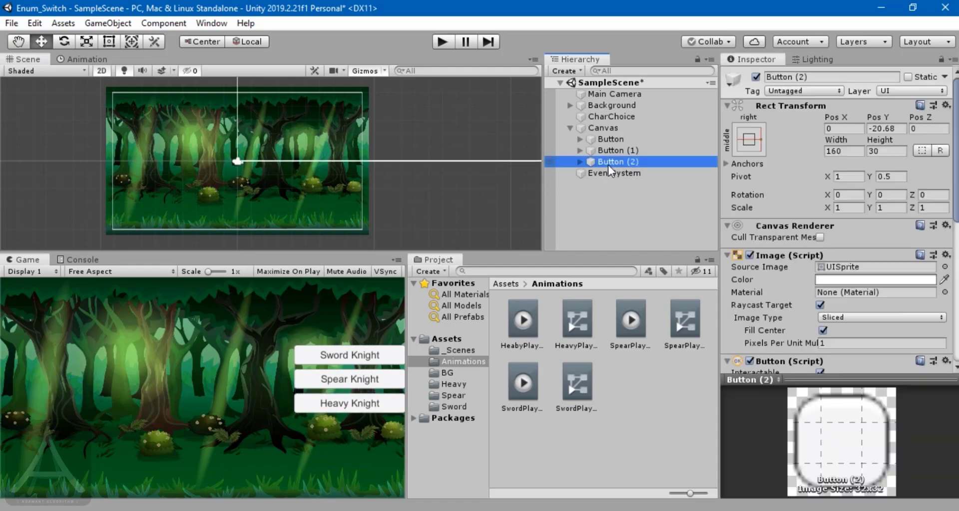
{"action": "key", "text": "ctrl+d"}
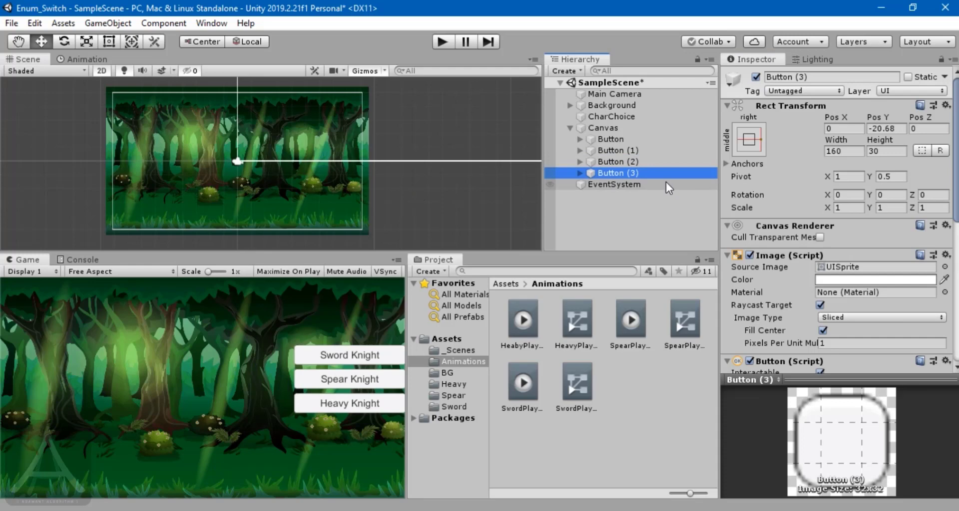
- Change Button (3)'s label text to 'Close Menu'
{"action": "left_click", "coordinate": [579, 171]}
{"action": "left_click", "coordinate": [606, 188]}
{"action": "left_click", "coordinate": [797, 282]}
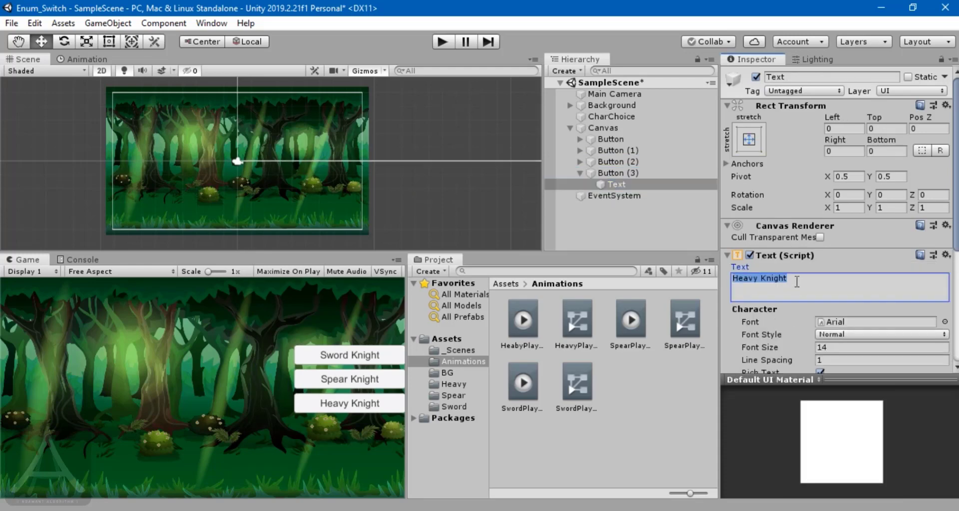
{"action": "type", "text": "Play"}
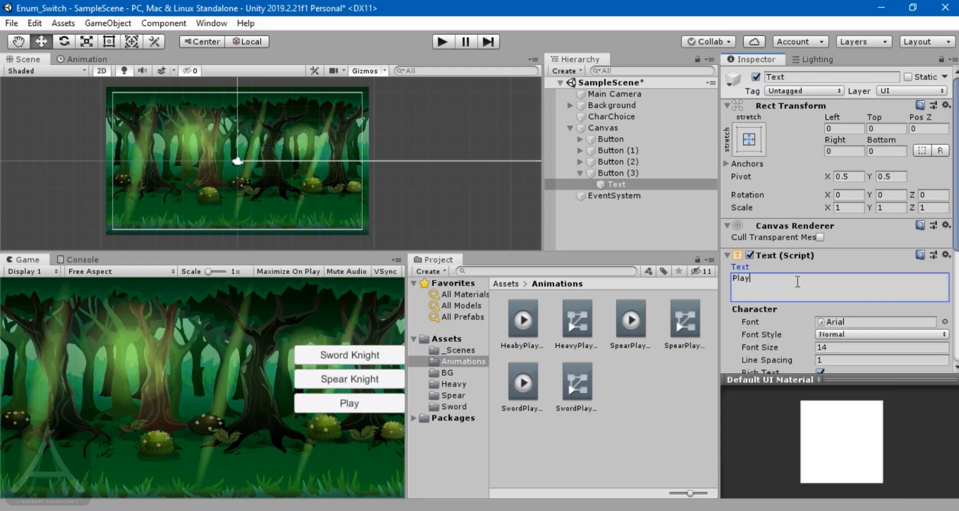
{"action": "key", "text": "BackSpace"}
{"action": "key", "text": "BackSpace"}
{"action": "key", "text": "BackSpace"}
{"action": "key", "text": "BackSpace"}
{"action": "type", "text": "Close Menu"}
- Move the Close Menu button below Heavy Knight, to about Pos Y -74
{"action": "left_click", "coordinate": [596, 244]}
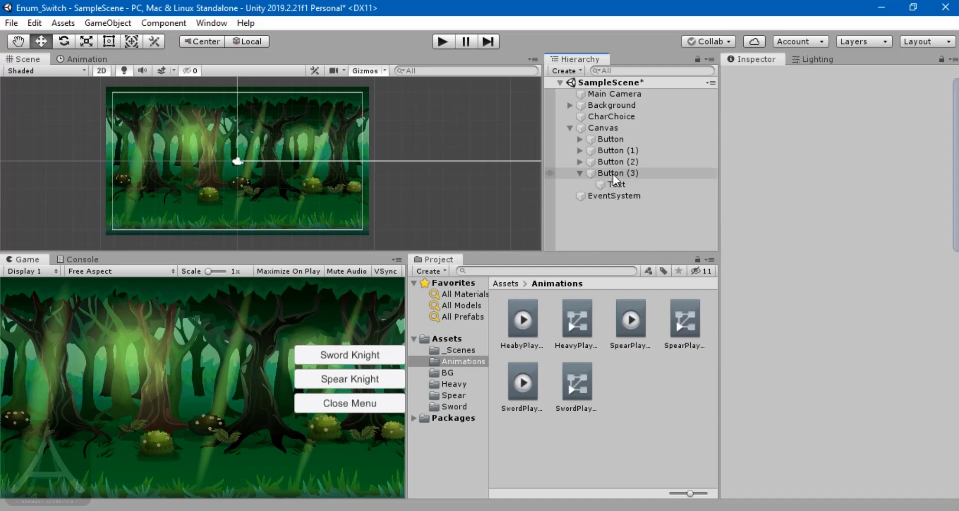
{"action": "left_click", "coordinate": [613, 173]}
{"action": "left_click_drag", "start_coordinate": [879, 118], "coordinate": [629, 461]}
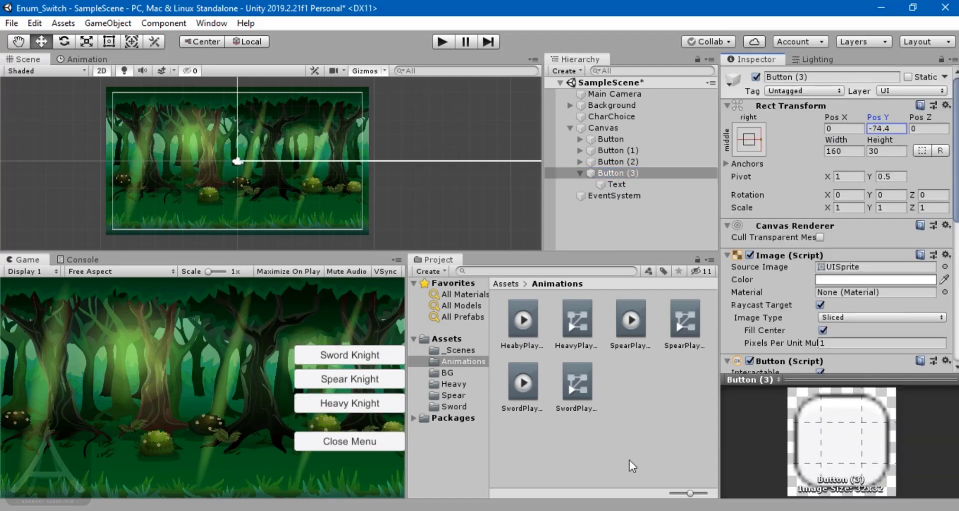
{"action": "left_click", "coordinate": [613, 143]}
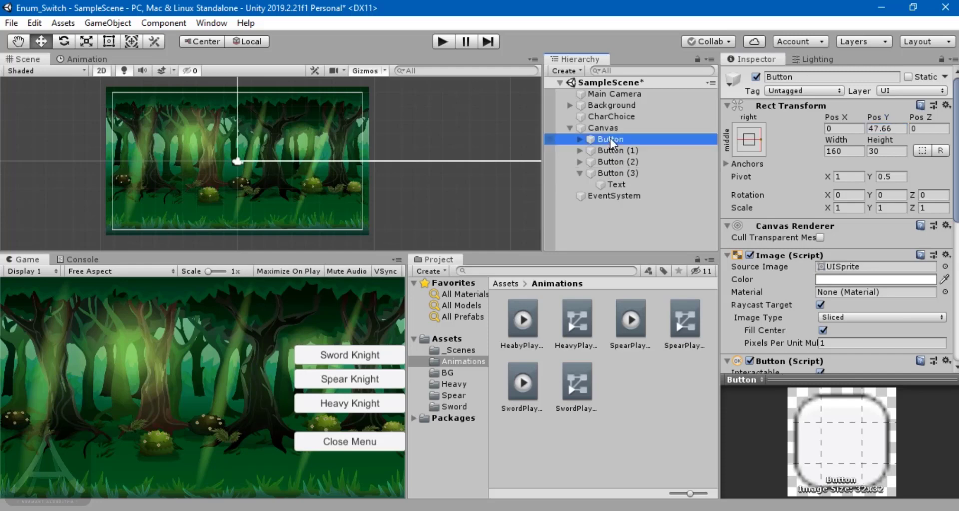
- Shift all four menu buttons left from the edge to Pos X -41.9
{"action": "left_click", "coordinate": [620, 172], "text": "shift"}
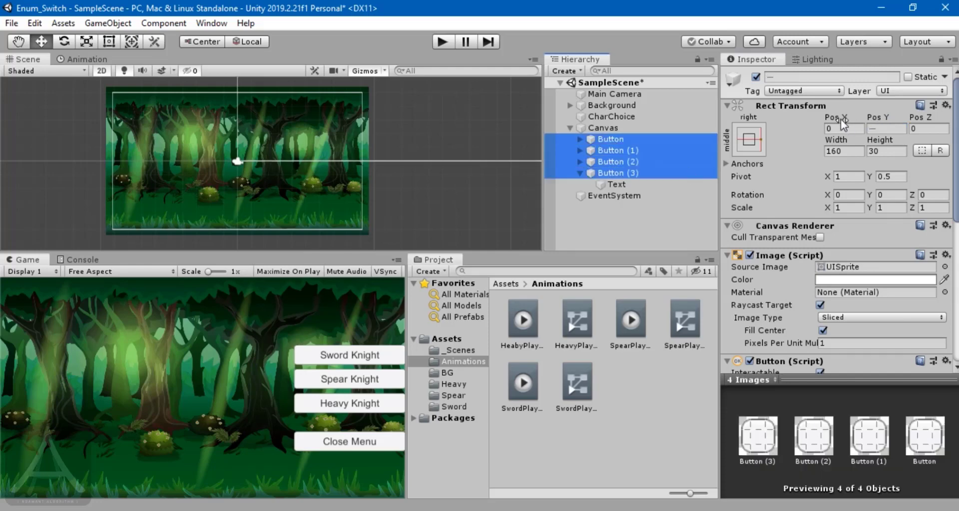
{"action": "left_click_drag", "start_coordinate": [841, 119], "coordinate": [633, 196]}
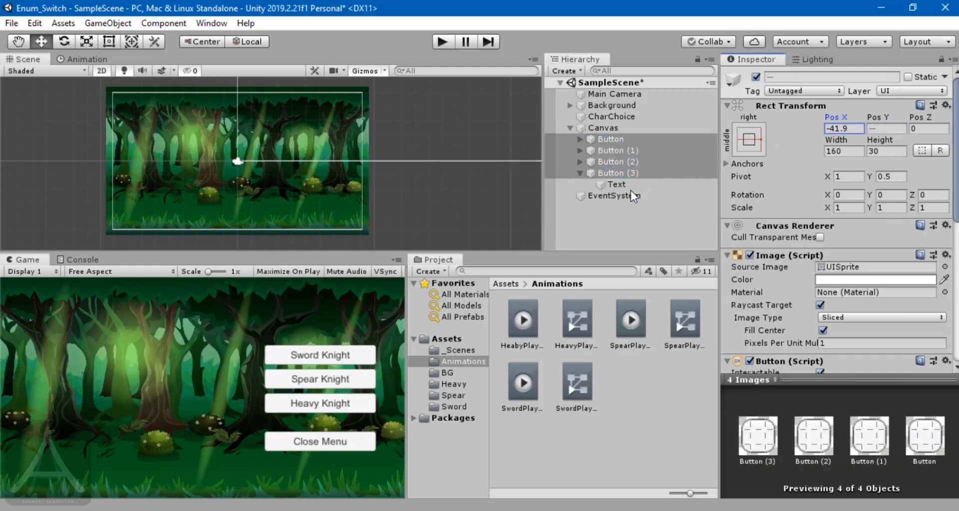
{"action": "left_click", "coordinate": [614, 227]}
- Collapse Button (3) and show CharChoice's components, including the Player Swap script
{"action": "left_click", "coordinate": [580, 173]}
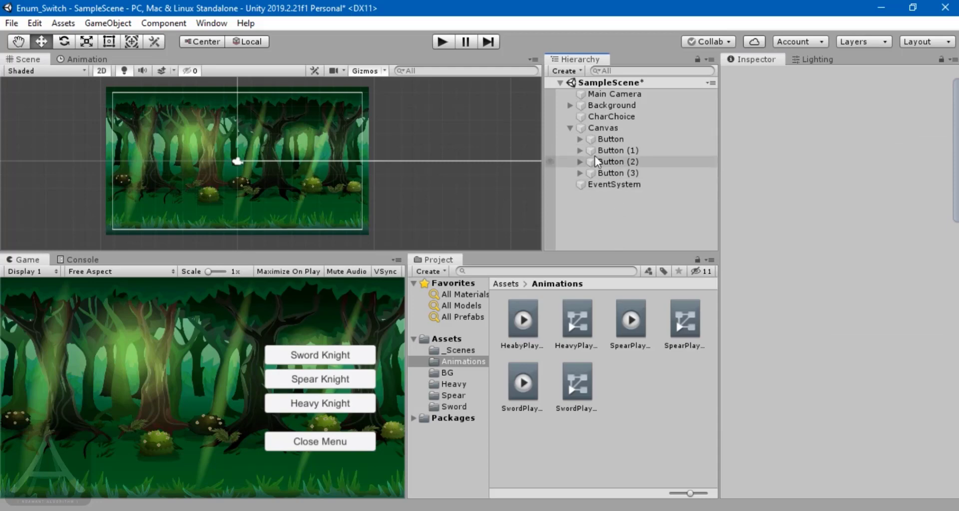
{"action": "left_click", "coordinate": [608, 150]}
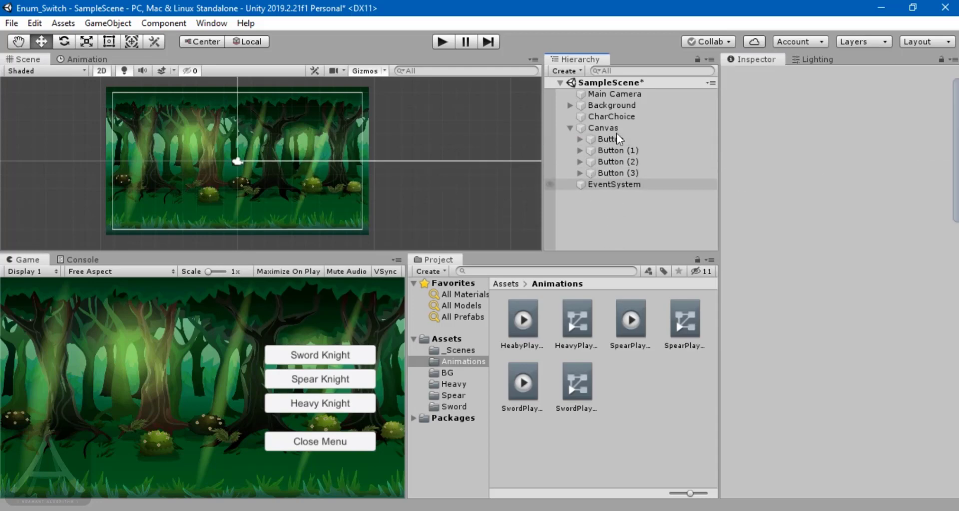
{"action": "left_click", "coordinate": [612, 117]}
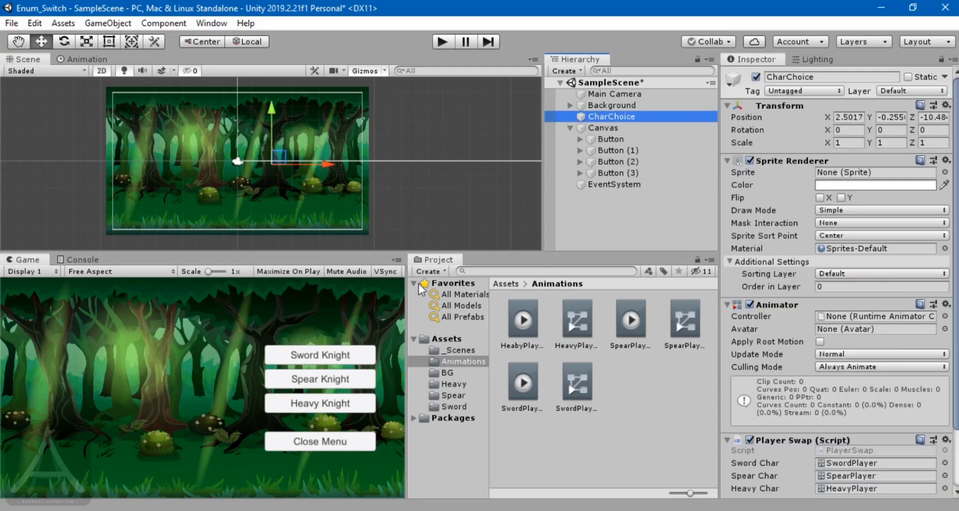
- Open the Sword knight sprite folder in Assets
{"action": "left_click", "coordinate": [503, 283]}
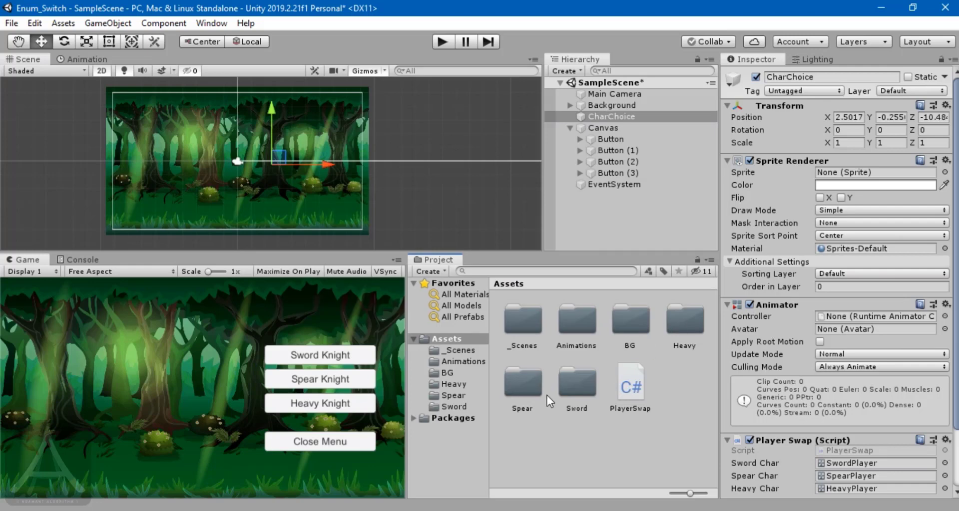
{"action": "left_click", "coordinate": [577, 379]}
{"action": "left_click", "coordinate": [527, 387]}
{"action": "left_click", "coordinate": [677, 327]}
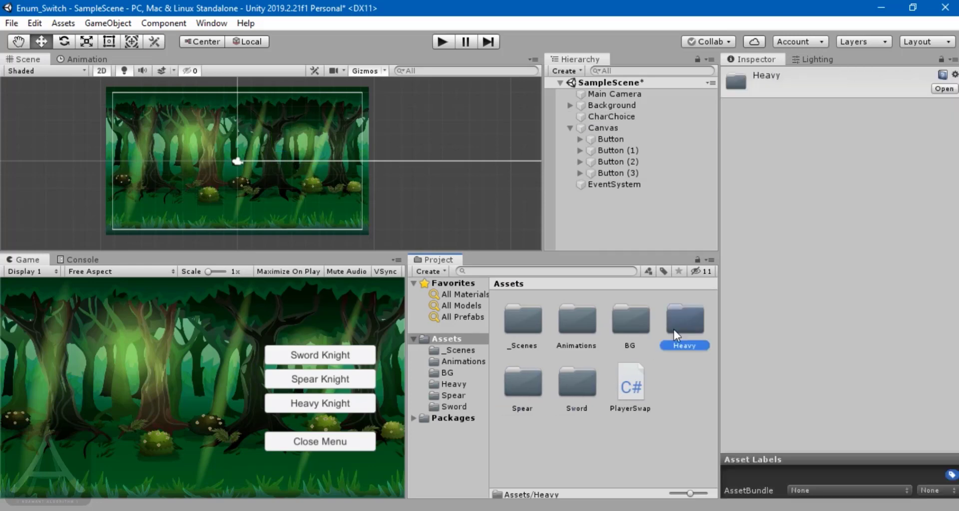
{"action": "double_click", "coordinate": [577, 380]}
- Assign the 1 IDLE_000 sword knight sprite to CharChoice's Sprite Renderer
{"action": "left_click", "coordinate": [609, 129]}
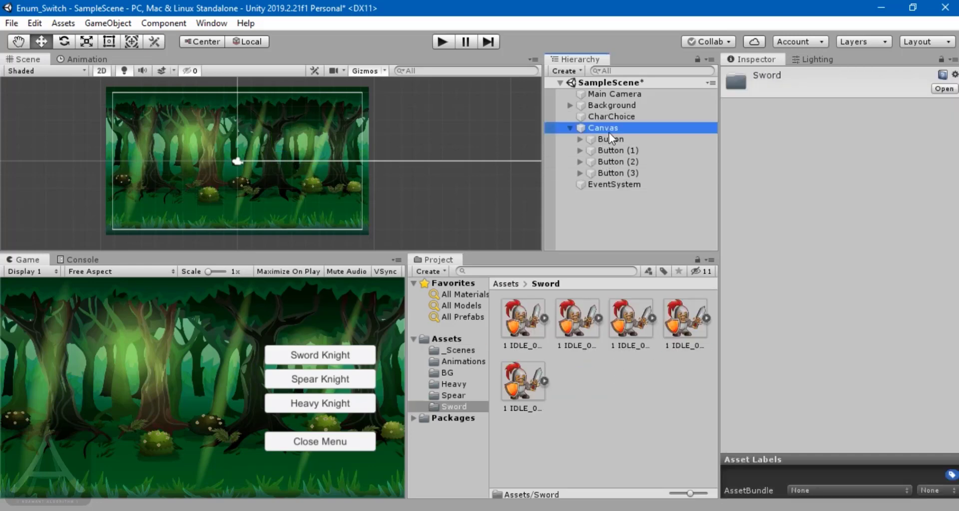
{"action": "left_click", "coordinate": [610, 116]}
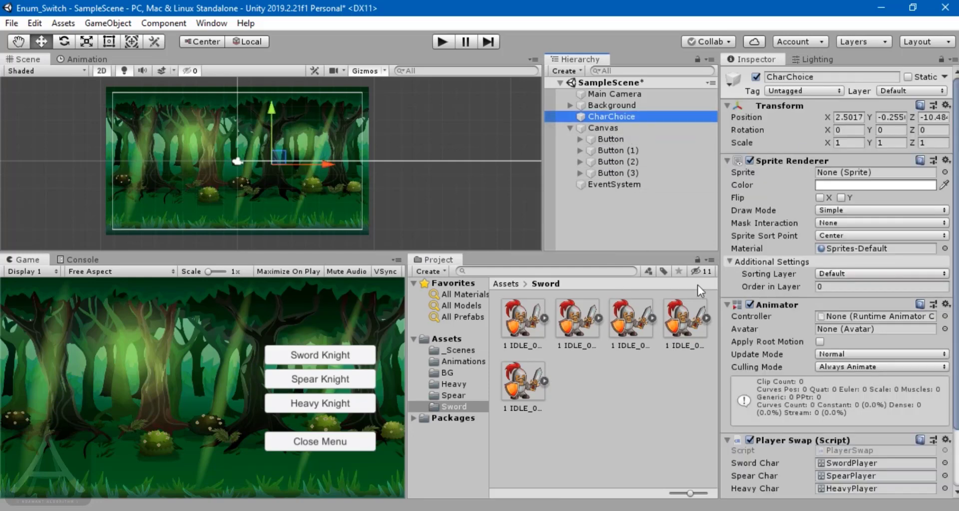
{"action": "left_click_drag", "start_coordinate": [523, 322], "coordinate": [870, 172]}
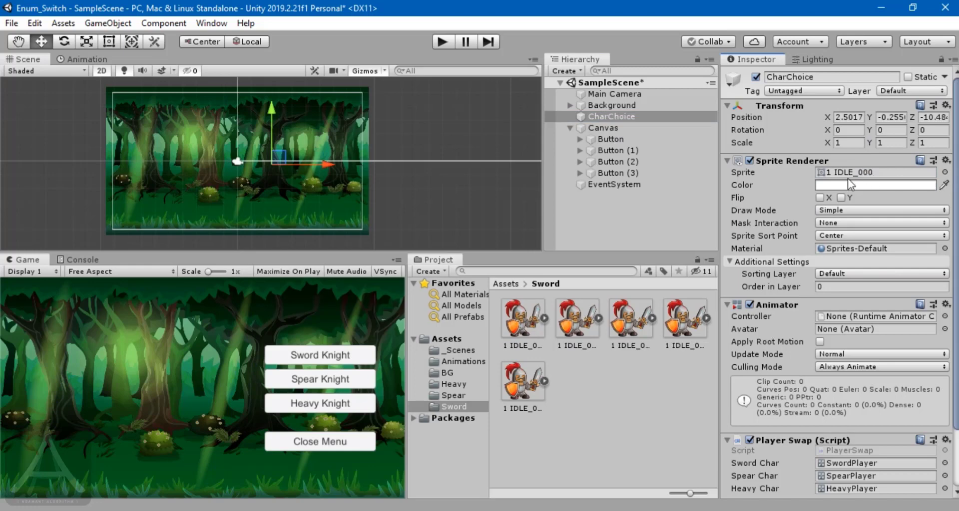
{"action": "left_click", "coordinate": [596, 119]}
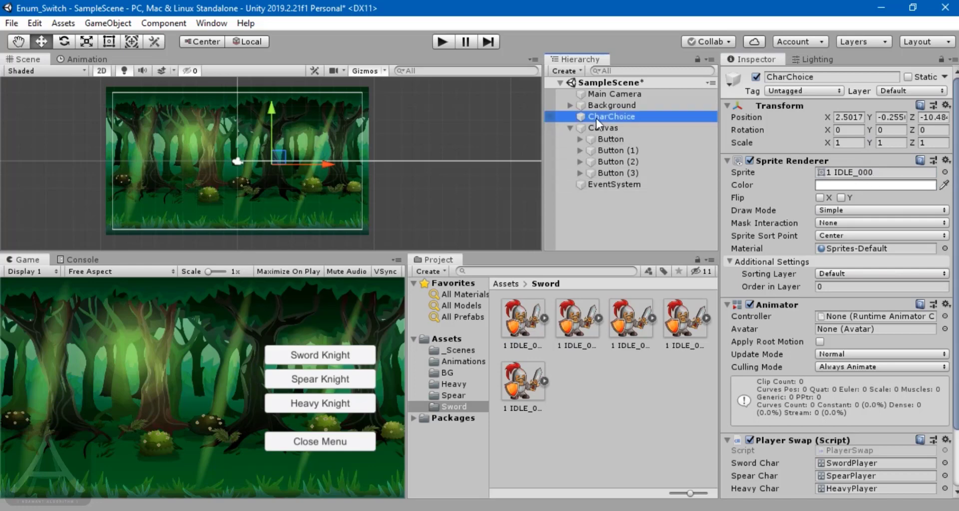
- Put CharChoice's Sprite Renderer on the FG sorting layer
{"action": "left_click", "coordinate": [844, 272]}
{"action": "left_click", "coordinate": [850, 340]}
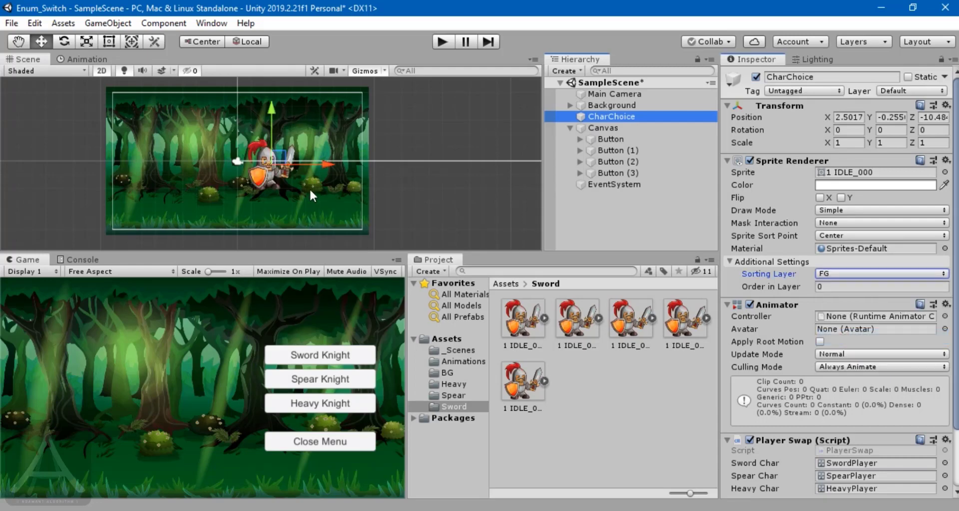
{"action": "left_click", "coordinate": [620, 205]}
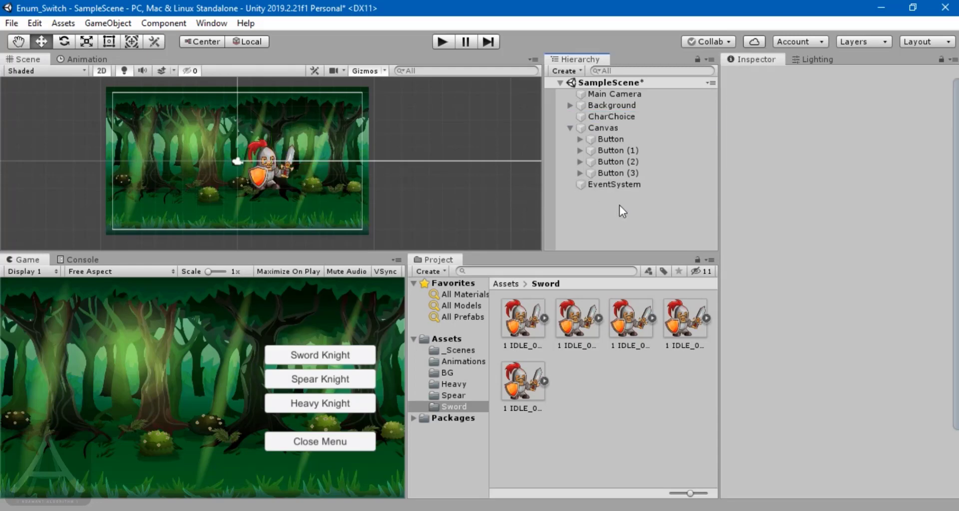
{"action": "left_click", "coordinate": [624, 117]}
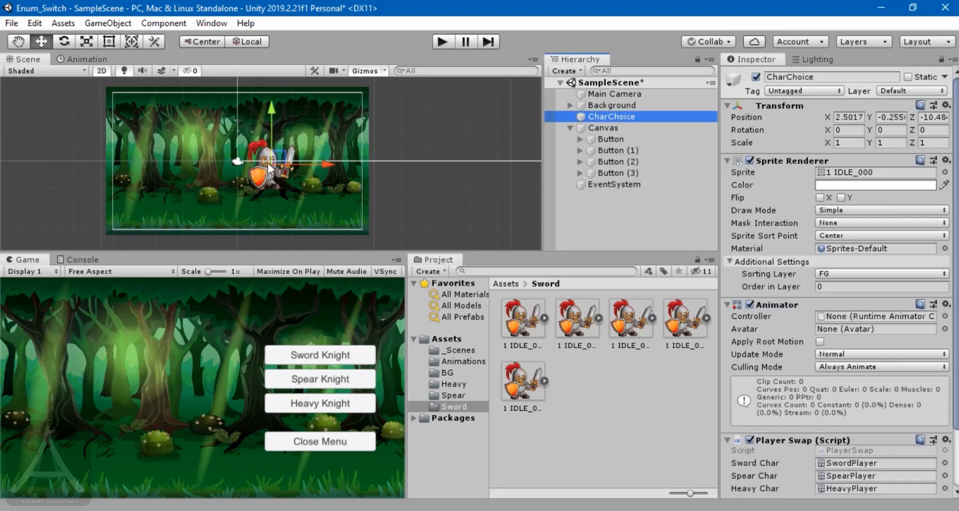
- Move the sword knight to the lower left of the scene and set its Z position to 0
{"action": "left_click_drag", "start_coordinate": [278, 156], "coordinate": [164, 181]}
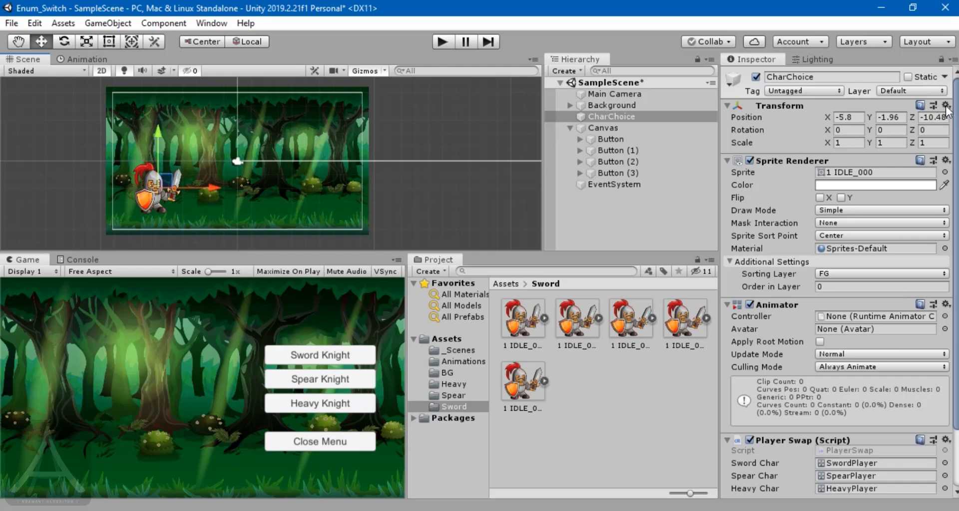
{"action": "left_click", "coordinate": [935, 119]}
{"action": "left_click_drag", "start_coordinate": [935, 125], "coordinate": [956, 119]}
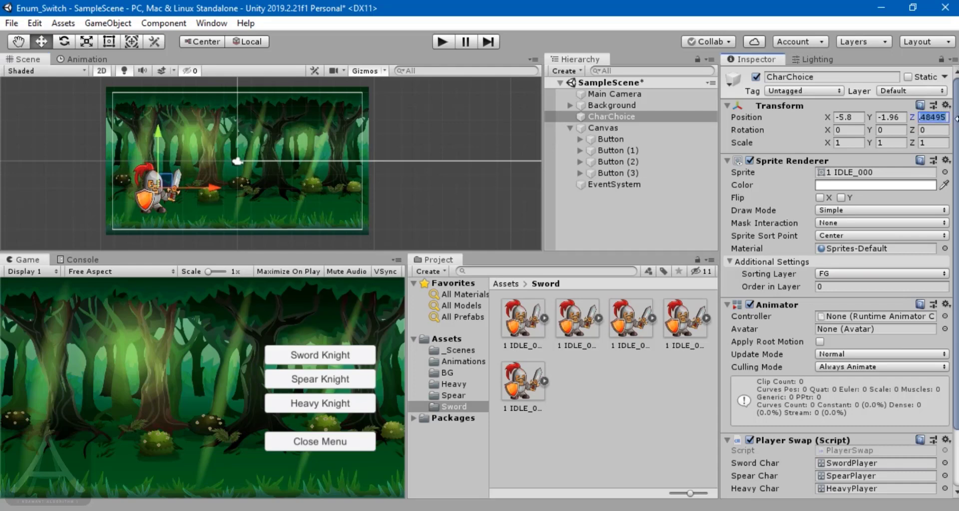
{"action": "type", "text": "0"}
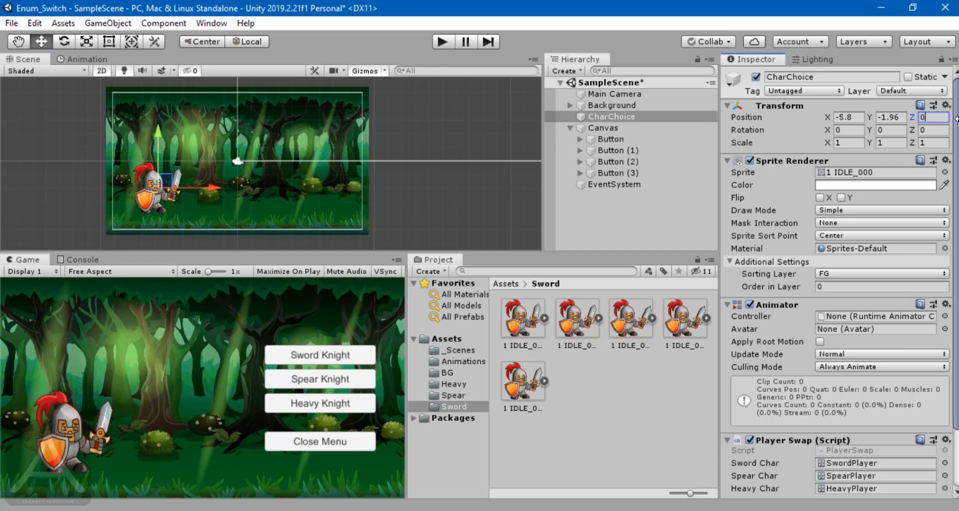
{"action": "left_click", "coordinate": [612, 235]}
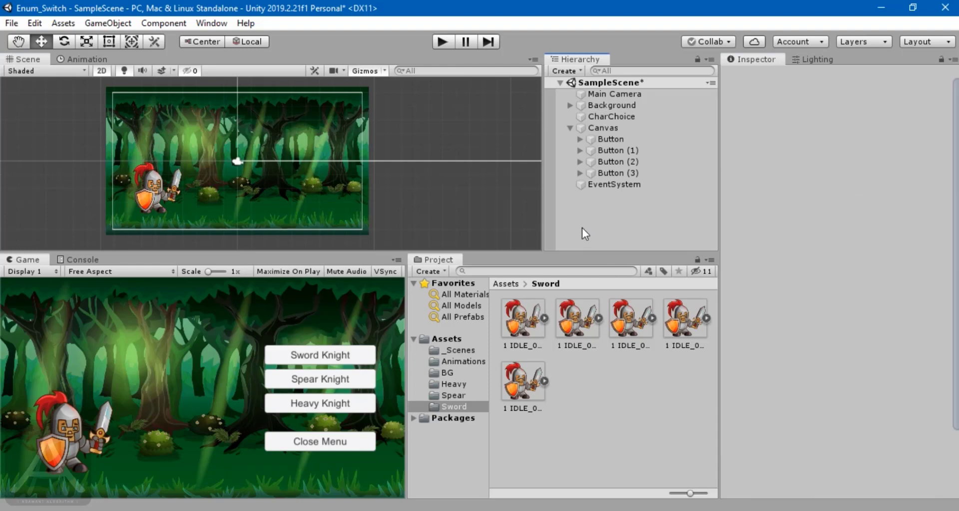
{"action": "left_click", "coordinate": [440, 42]}
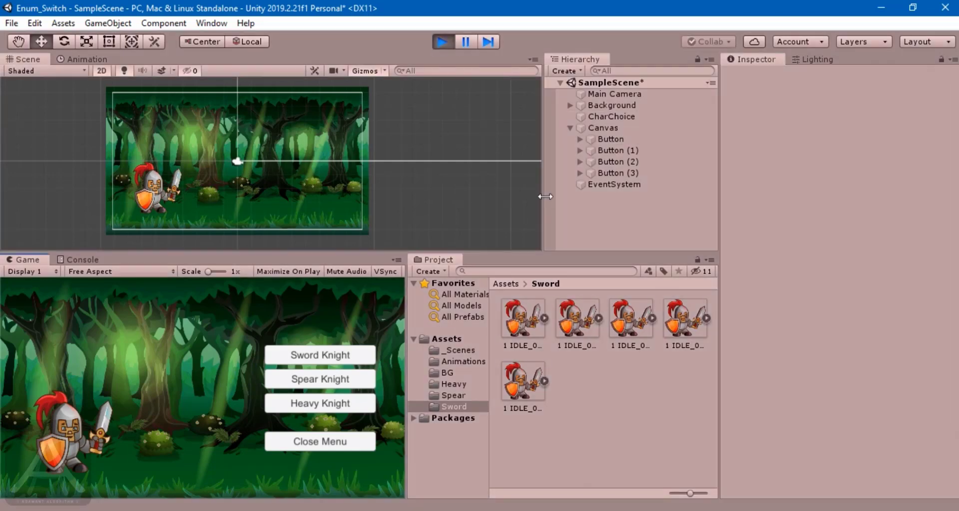
{"action": "left_click", "coordinate": [318, 379]}
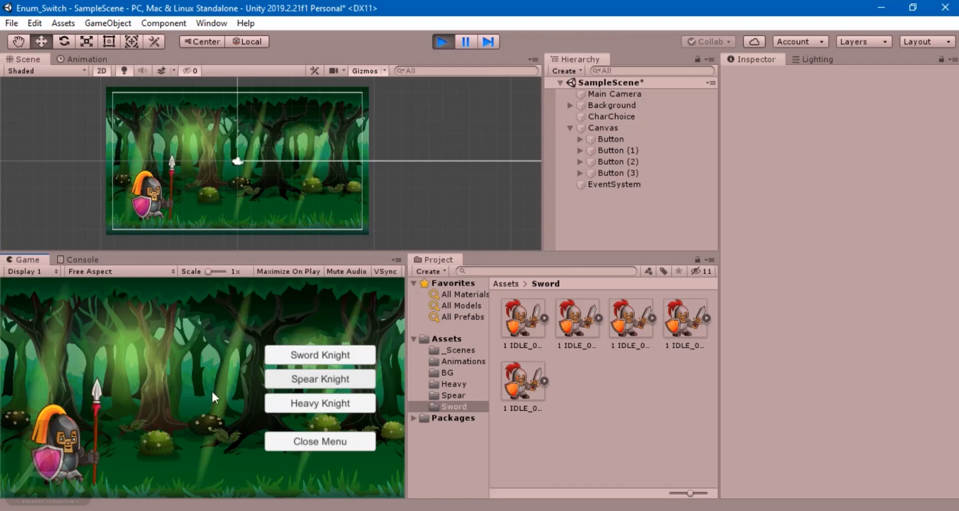
{"action": "left_click", "coordinate": [311, 406]}
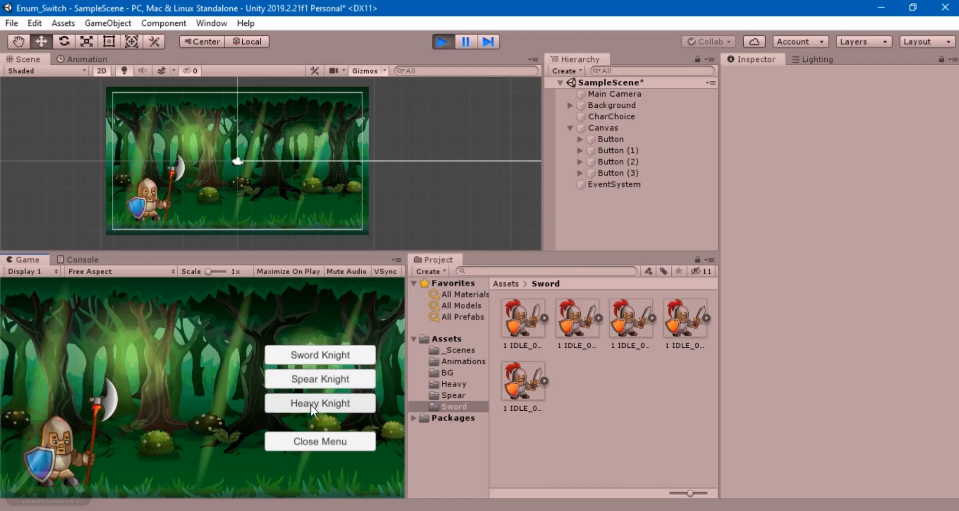
{"action": "left_click", "coordinate": [307, 441]}
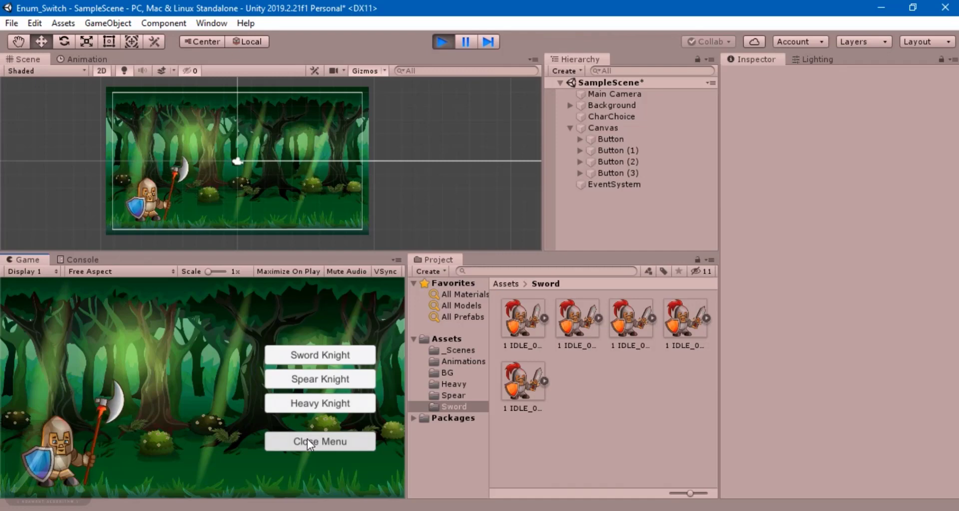
{"action": "left_click", "coordinate": [443, 41]}
{"action": "left_click", "coordinate": [615, 172]}
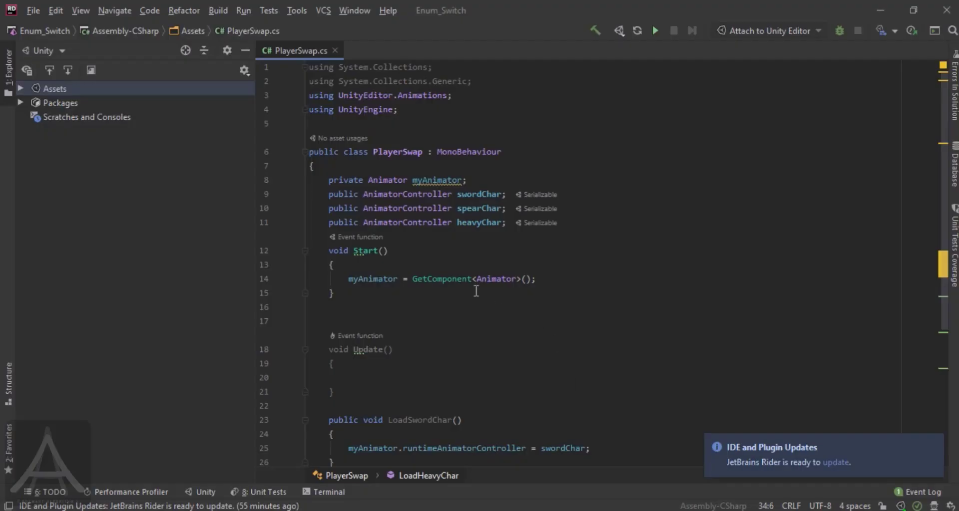
- Duplicate the LoadHeavyChar method directly below itself in PlayerSwap.cs
{"action": "scroll", "coordinate": [452, 328], "scroll_direction": "down", "scroll_amount": 4}
{"action": "left_click_drag", "start_coordinate": [336, 361], "coordinate": [325, 323]}
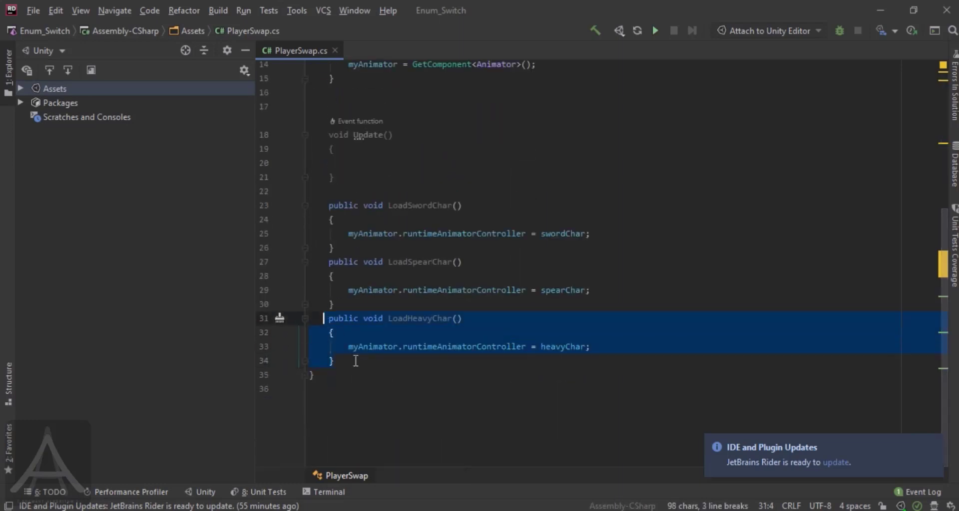
{"action": "key", "text": "ctrl+c"}
{"action": "left_click", "coordinate": [375, 360]}
{"action": "key", "text": "Return"}
{"action": "key", "text": "ctrl+v"}
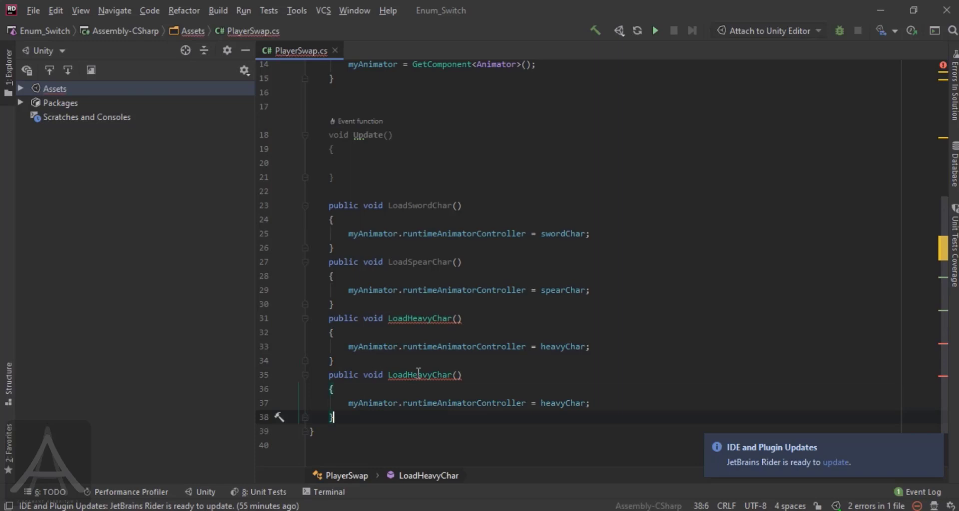
- Rename the copy to DiableMenu and delete its body statement, leaving it empty
{"action": "left_click_drag", "start_coordinate": [447, 375], "coordinate": [420, 381]}
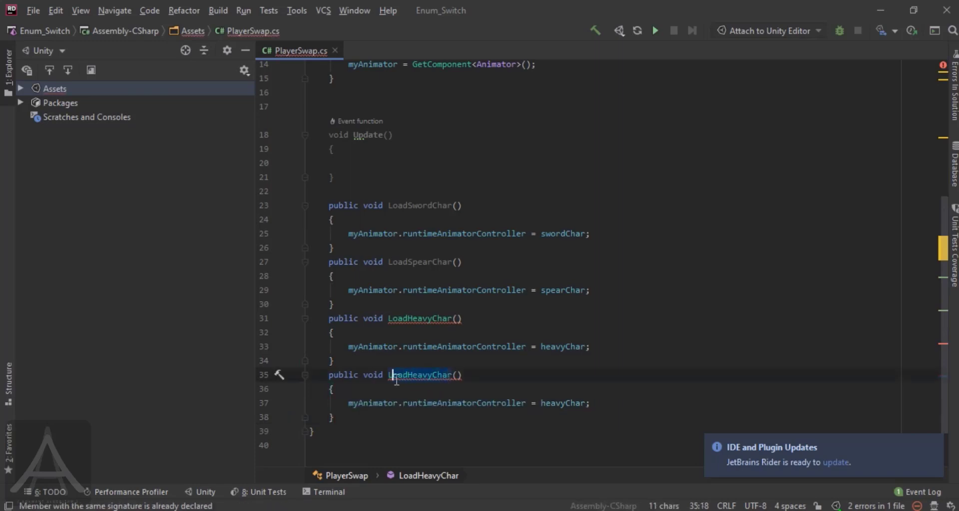
{"action": "double_click", "coordinate": [406, 374]}
{"action": "type", "text": "Diab"}
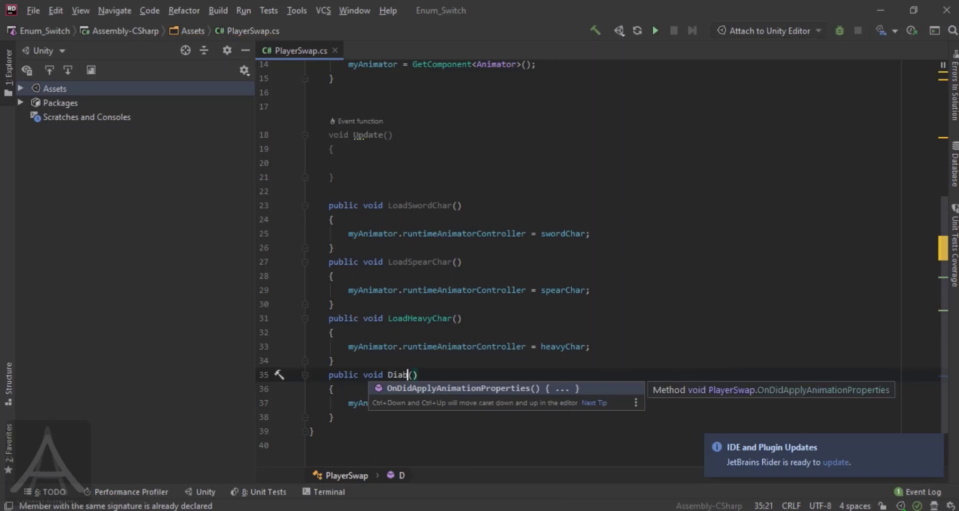
{"action": "type", "text": "leMenu"}
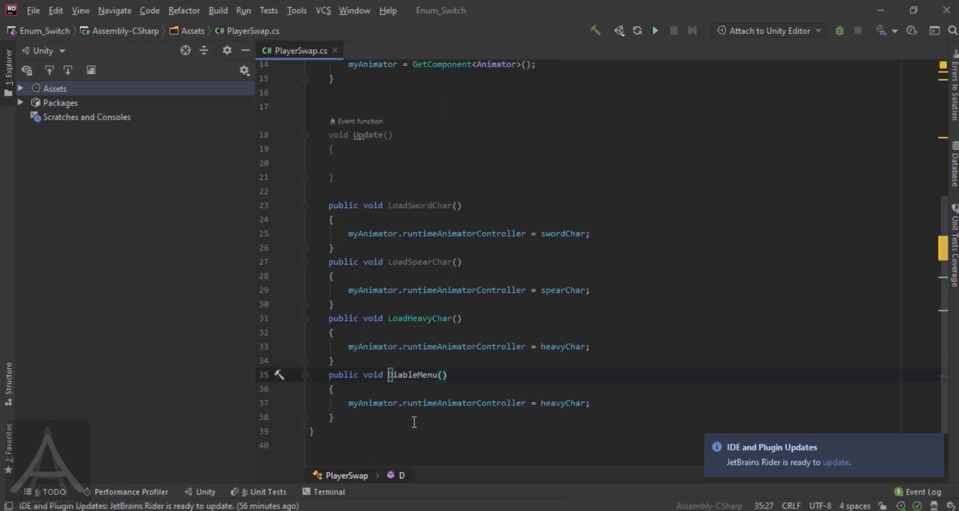
{"action": "left_click", "coordinate": [354, 419]}
{"action": "left_click_drag", "start_coordinate": [349, 403], "coordinate": [590, 403]}
{"action": "key", "text": "ctrl+x"}
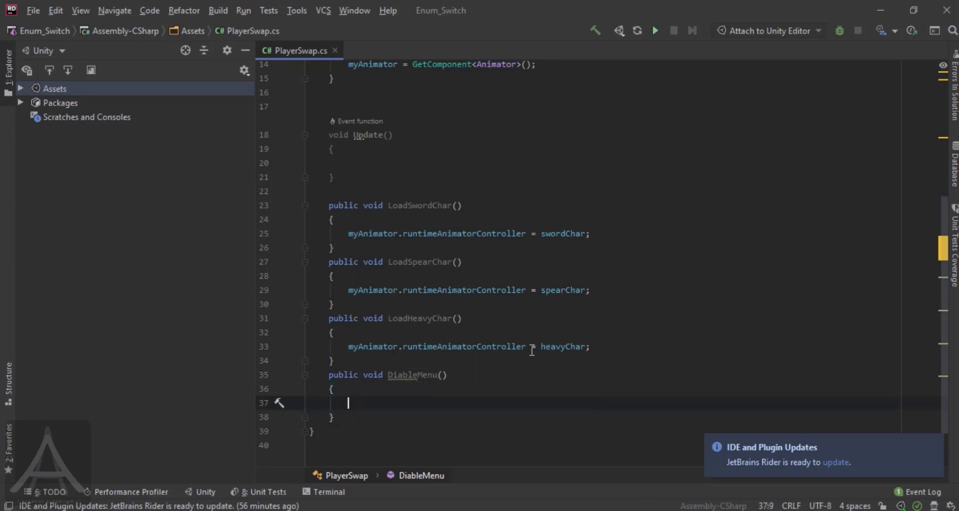
{"action": "scroll", "coordinate": [532, 349], "scroll_direction": "up", "scroll_amount": 5}
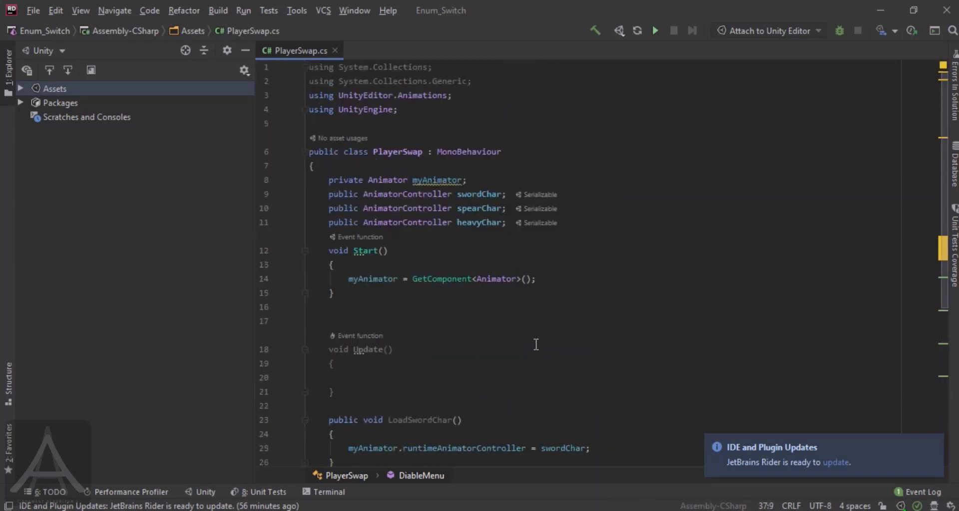
- Declare a new field 'public GameObject myMenu;' below the heavyChar declaration
{"action": "left_click", "coordinate": [509, 222]}
{"action": "key", "text": "Return"}
{"action": "type", "text": "pub"}
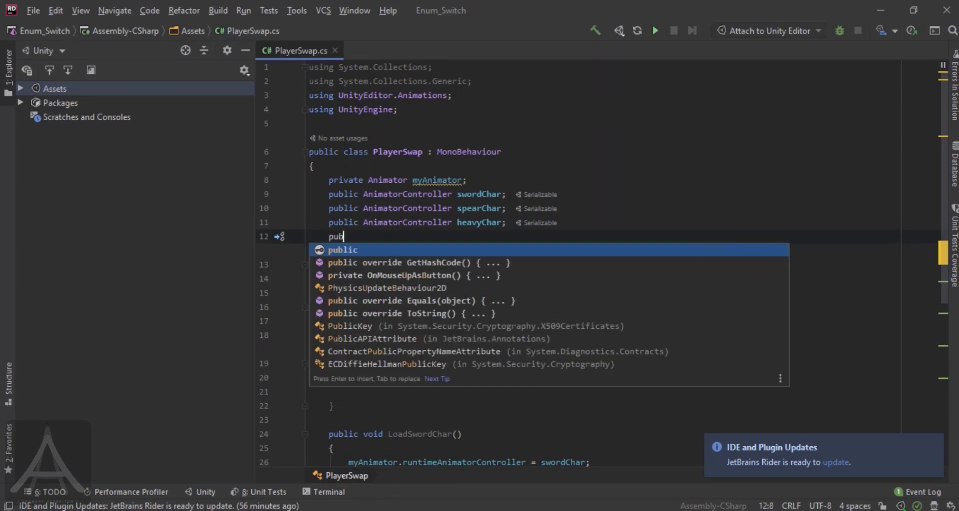
{"action": "key", "text": "Return"}
{"action": "type", "text": "gae"}
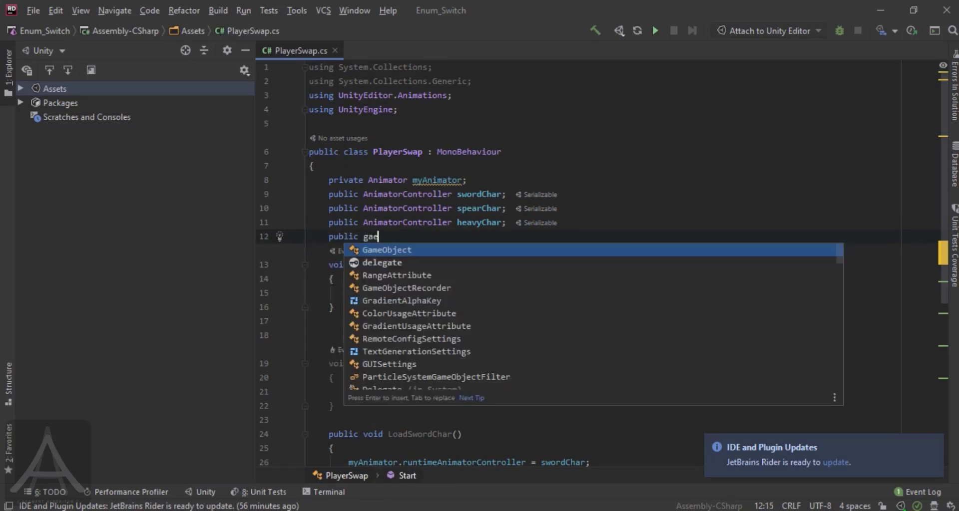
{"action": "key", "text": "Return"}
{"action": "type", "text": "my"}
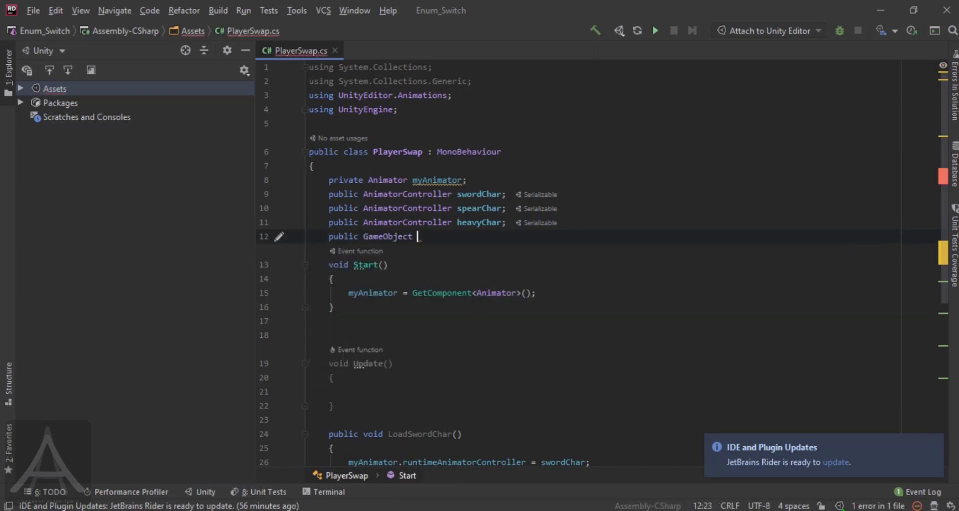
{"action": "type", "text": "Men"}
{"action": "key", "text": "BackSpace"}
{"action": "key", "text": "BackSpace"}
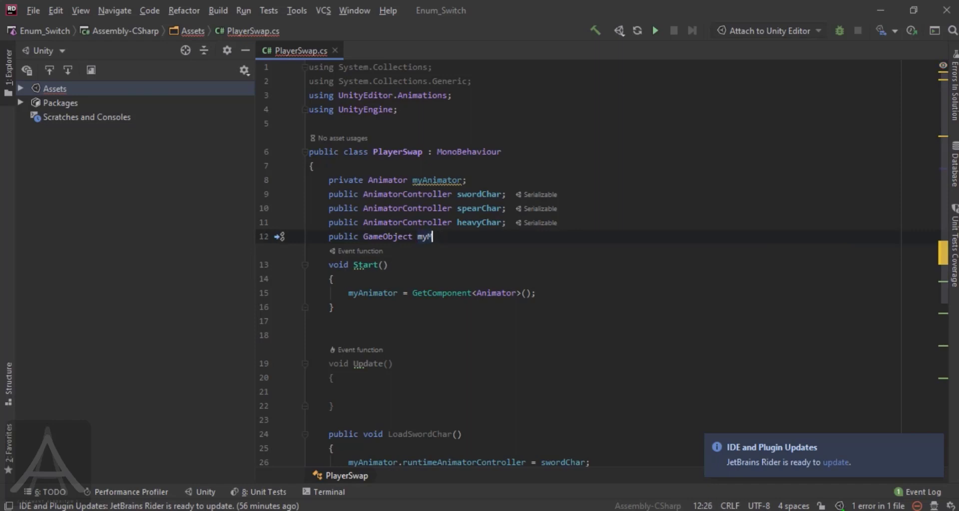
{"action": "type", "text": "eny"}
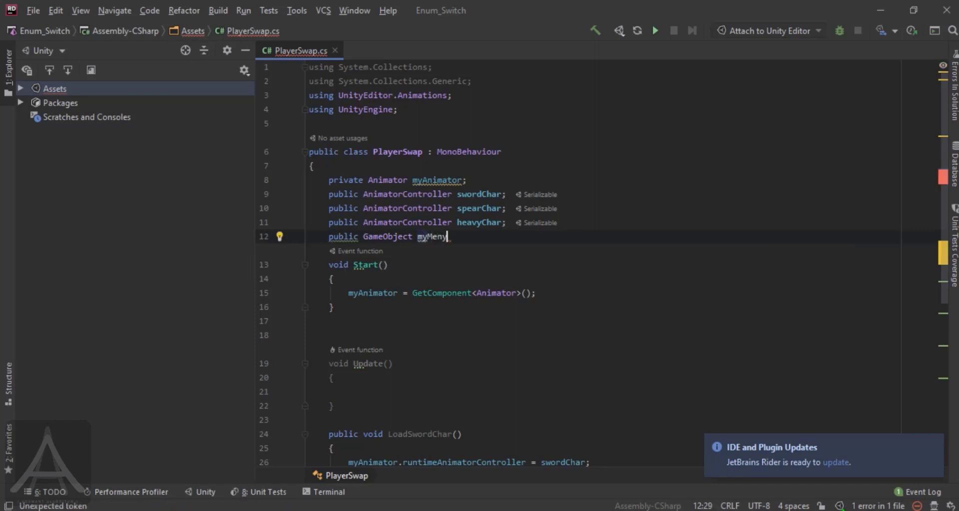
{"action": "key", "text": "BackSpace"}
{"action": "type", "text": "u;"}
- Write myMenu.SetActive(false); inside the DiableMenu method
{"action": "scroll", "coordinate": [598, 217], "scroll_direction": "down", "scroll_amount": 7}
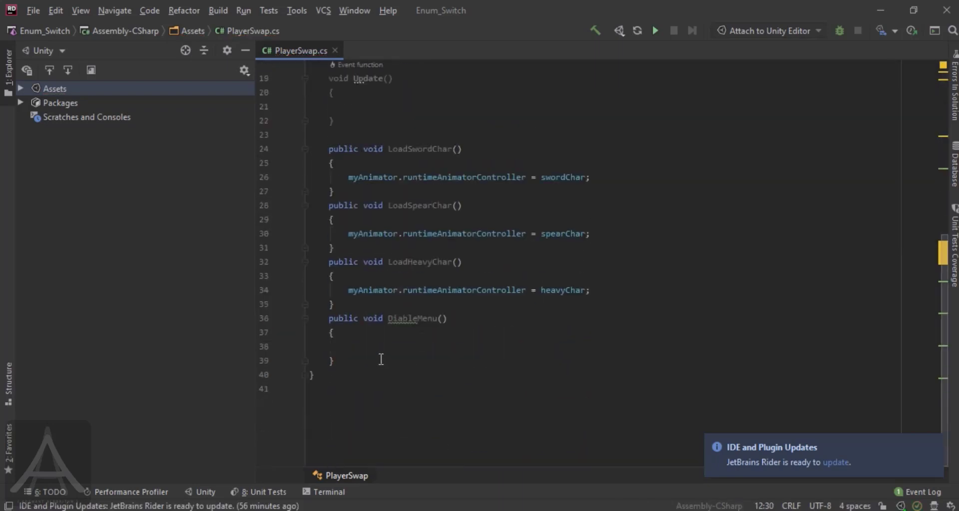
{"action": "left_click", "coordinate": [373, 347]}
{"action": "type", "text": "myme"}
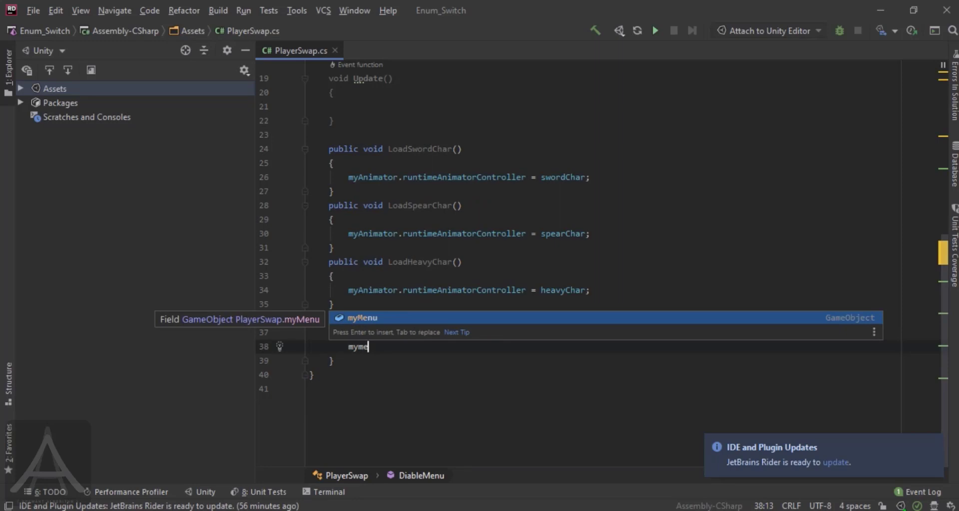
{"action": "key", "text": "Return"}
{"action": "type", "text": ".set"}
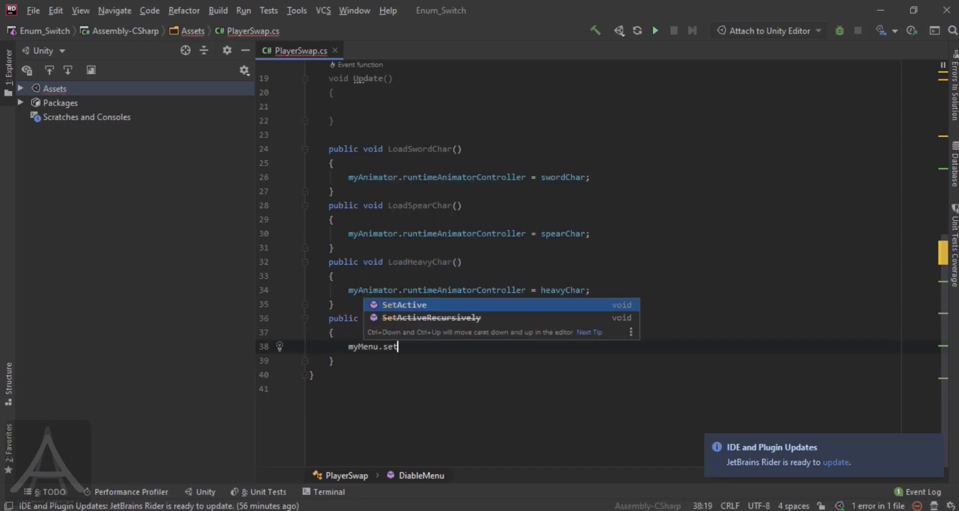
{"action": "key", "text": "Return"}
{"action": "type", "text": "false);"}
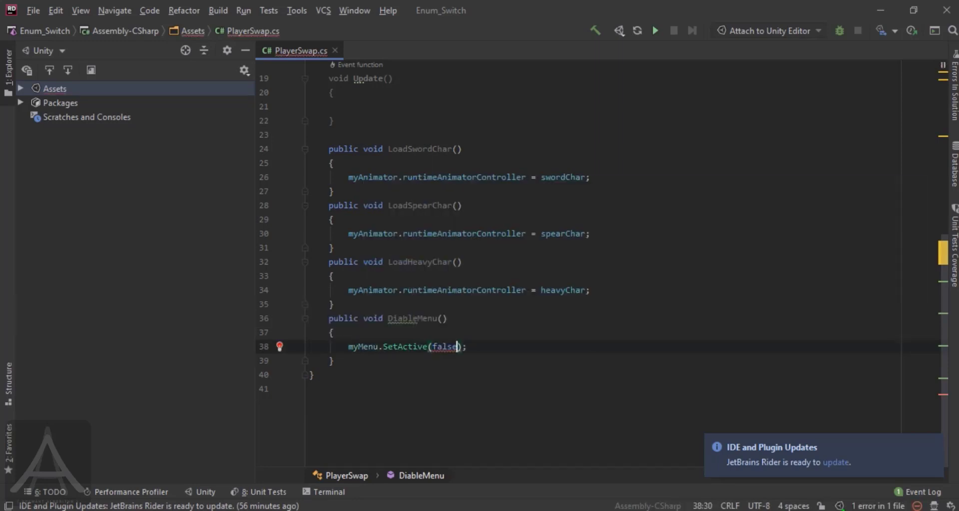
{"action": "left_click", "coordinate": [446, 408]}
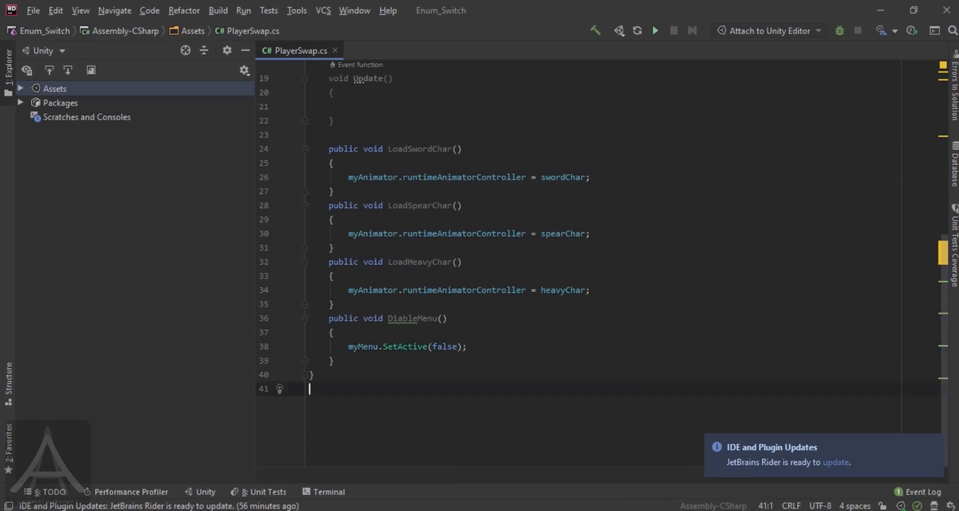
{"action": "key", "text": "alt+Tab"}
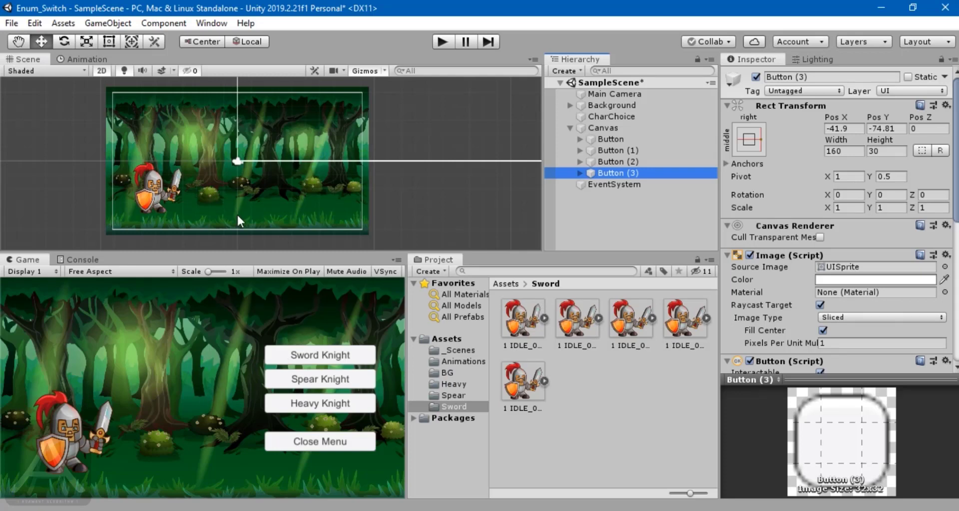
{"action": "left_click", "coordinate": [439, 42]}
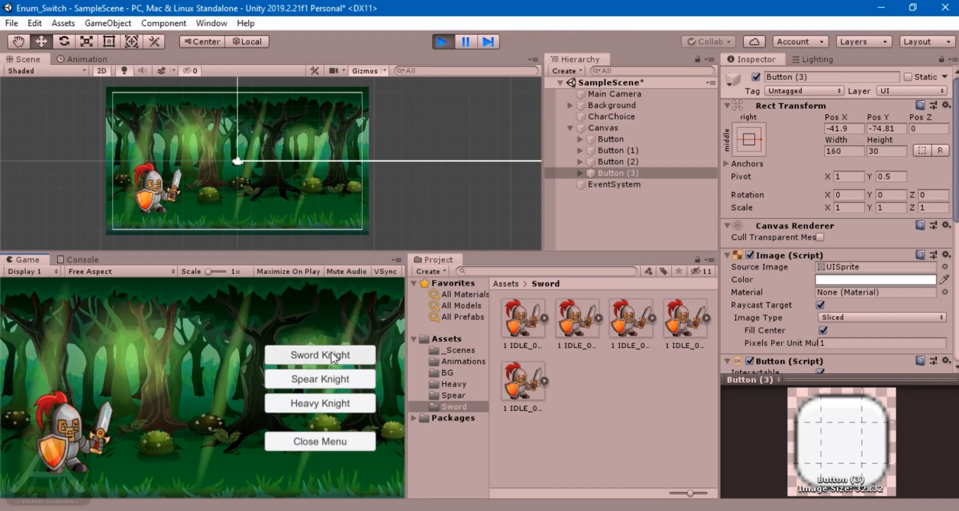
{"action": "left_click", "coordinate": [312, 381]}
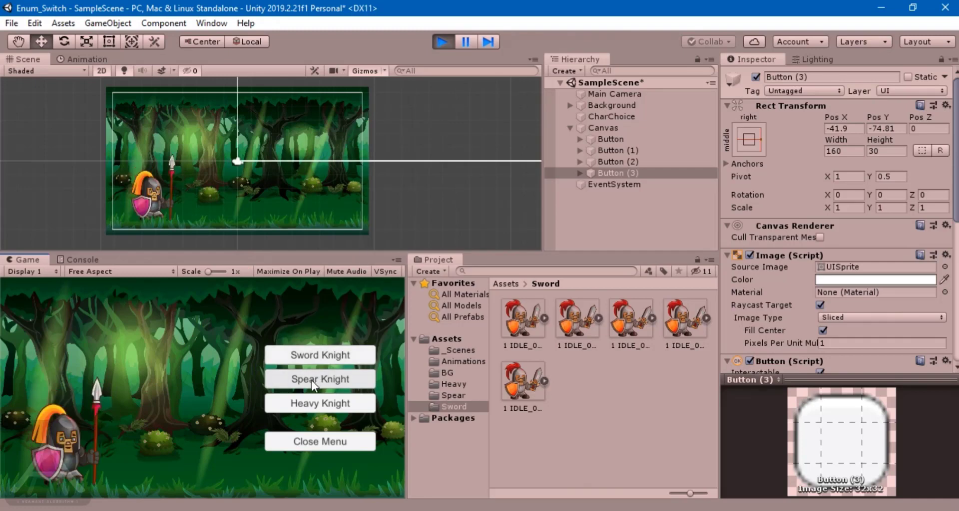
{"action": "left_click", "coordinate": [308, 401]}
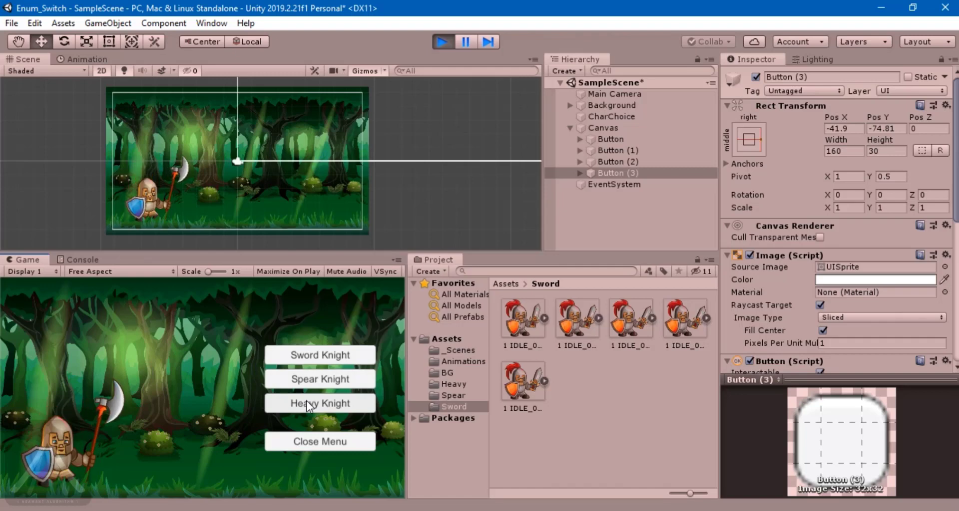
{"action": "left_click", "coordinate": [304, 441]}
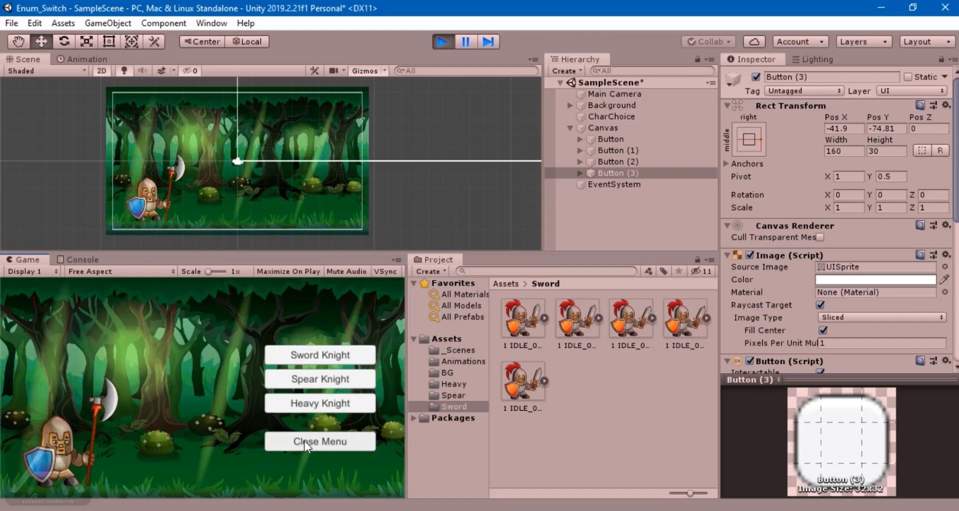
{"action": "left_click", "coordinate": [443, 42]}
- Set Button (3)'s On Click to PlayerSwap.DiableMenu() and start play mode
{"action": "left_click", "coordinate": [609, 162]}
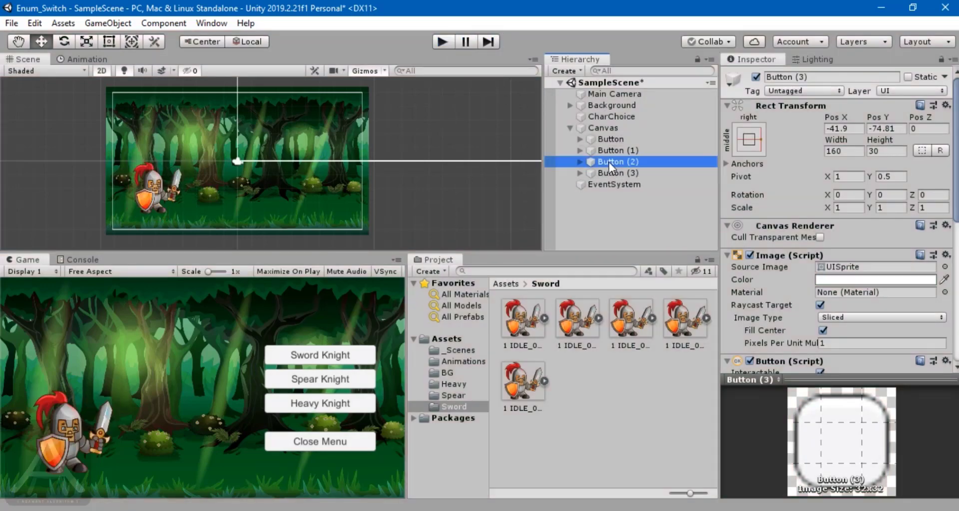
{"action": "left_click", "coordinate": [611, 173]}
{"action": "scroll", "coordinate": [809, 185], "scroll_direction": "down", "scroll_amount": 5}
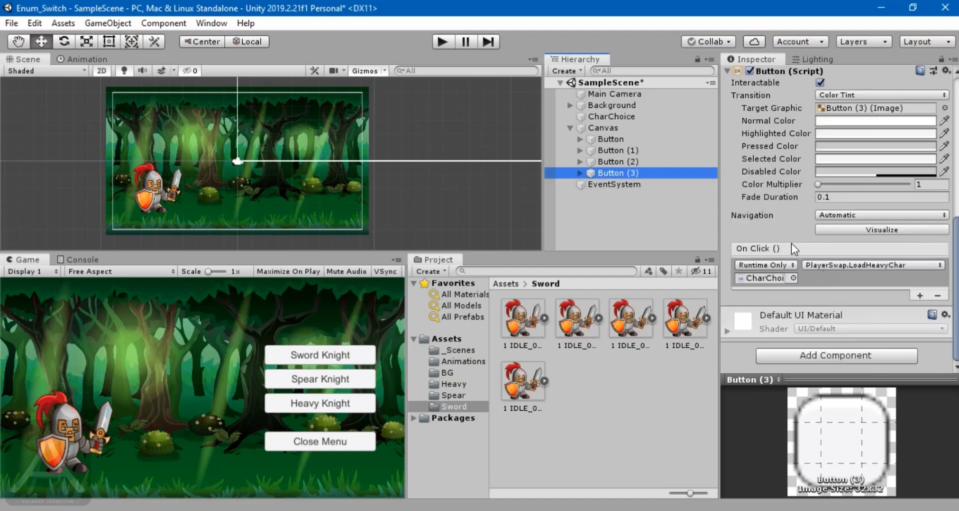
{"action": "left_click", "coordinate": [831, 267]}
{"action": "mouse_move", "coordinate": [844, 362]}
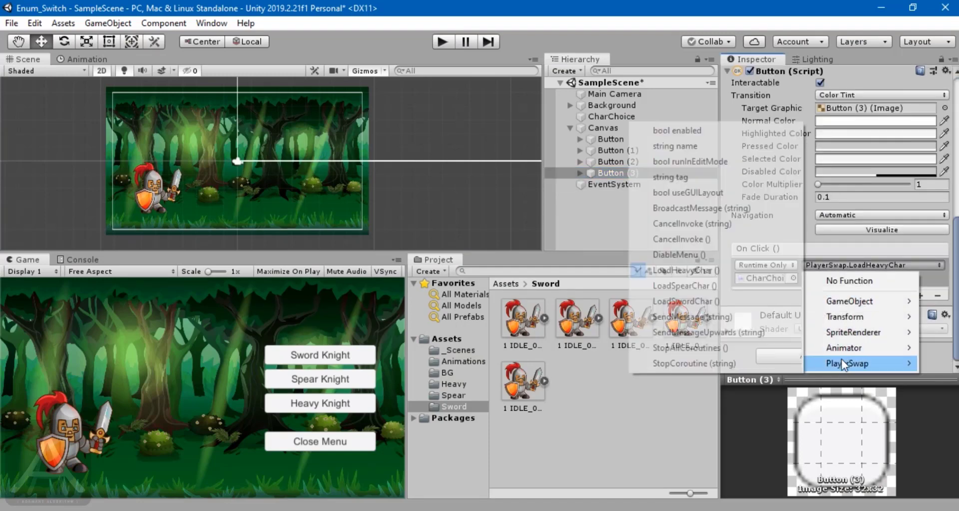
{"action": "left_click", "coordinate": [684, 255]}
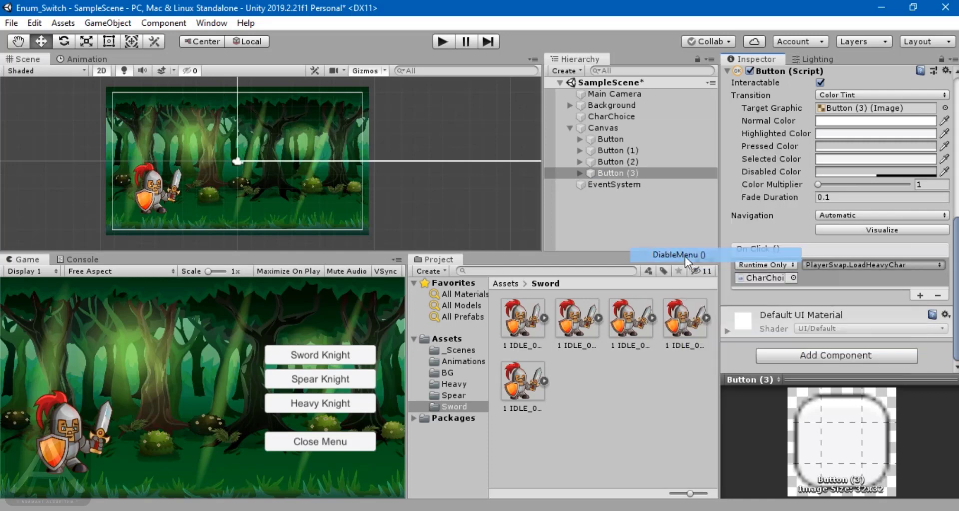
{"action": "left_click", "coordinate": [621, 224]}
{"action": "left_click", "coordinate": [442, 42]}
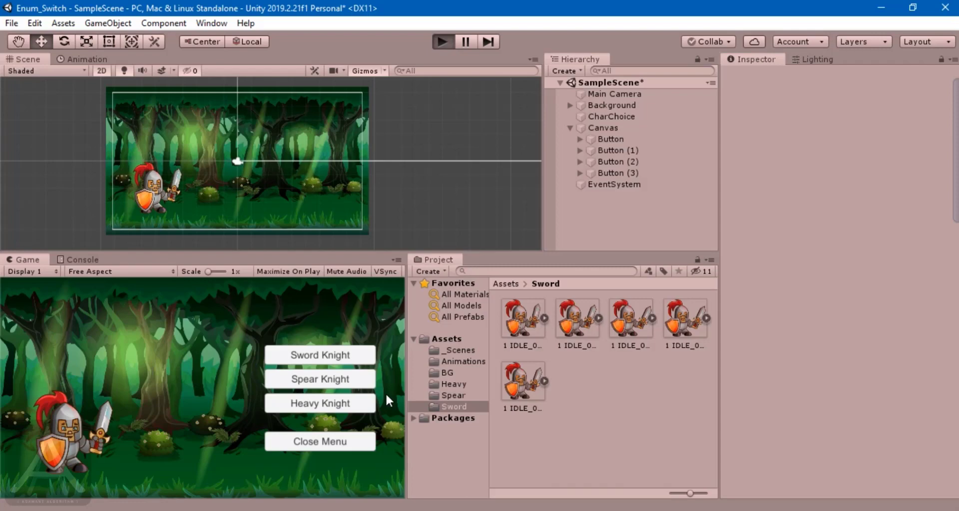
- Test the Close Menu button in play mode, then stop the run
{"action": "left_click", "coordinate": [312, 444]}
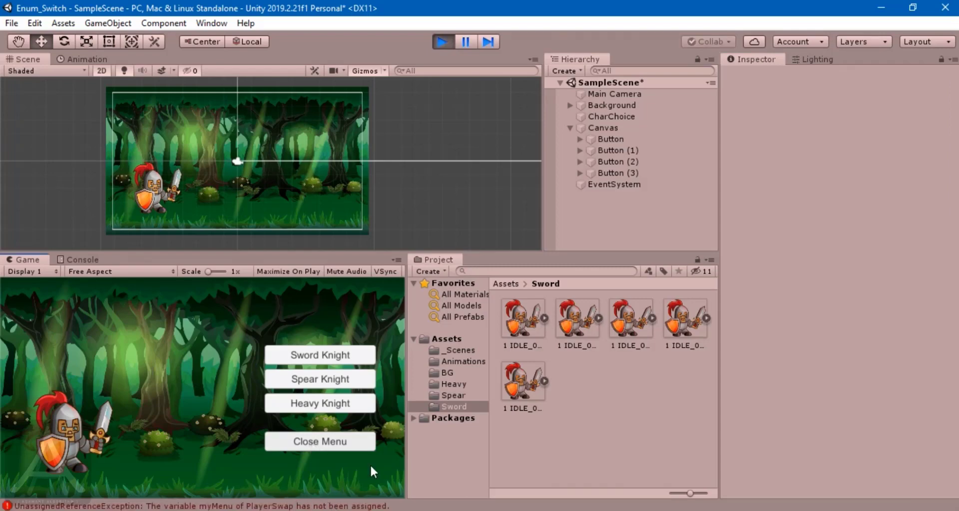
{"action": "left_click", "coordinate": [443, 42]}
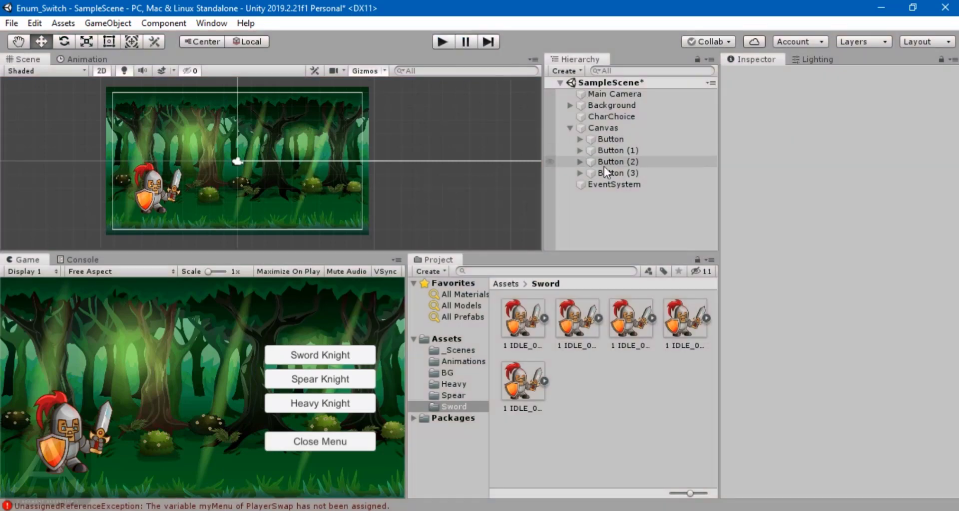
{"action": "left_click", "coordinate": [616, 172]}
- Assign the Canvas to the My Menu field of CharChoice's Player Swap component
{"action": "left_click", "coordinate": [610, 128]}
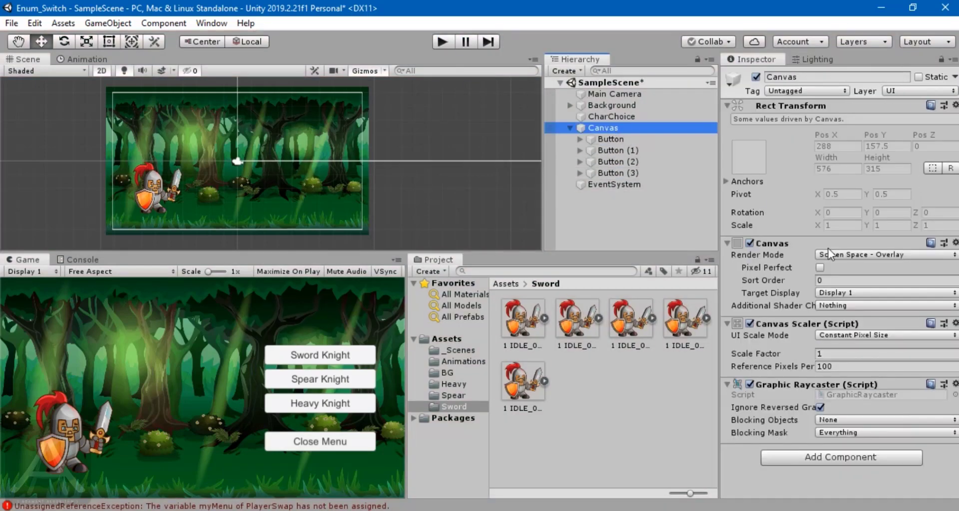
{"action": "left_click", "coordinate": [614, 117]}
{"action": "scroll", "coordinate": [839, 226], "scroll_direction": "down", "scroll_amount": 3}
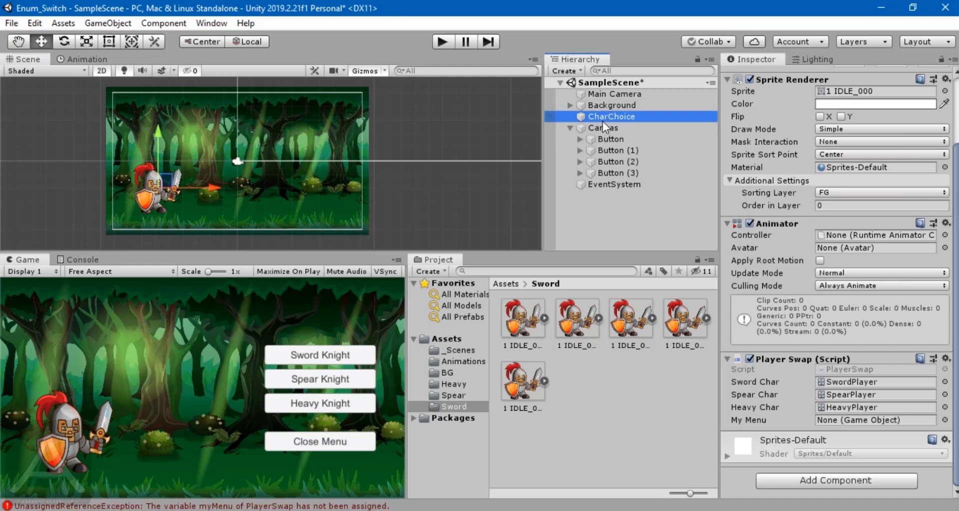
{"action": "left_click_drag", "start_coordinate": [602, 124], "coordinate": [858, 423]}
{"action": "left_click", "coordinate": [648, 221]}
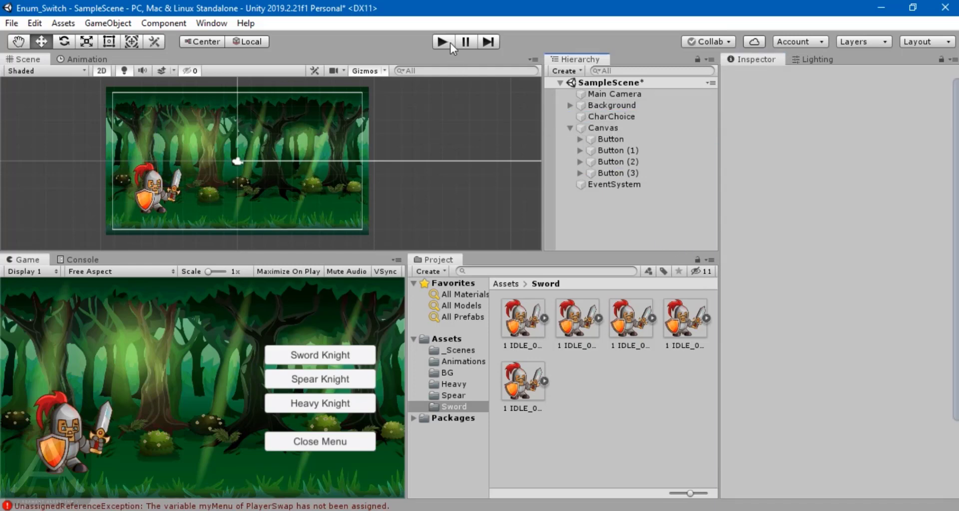
- Play the game, confirm Close Menu hides the menu, stop, and start play again
{"action": "left_click", "coordinate": [443, 42]}
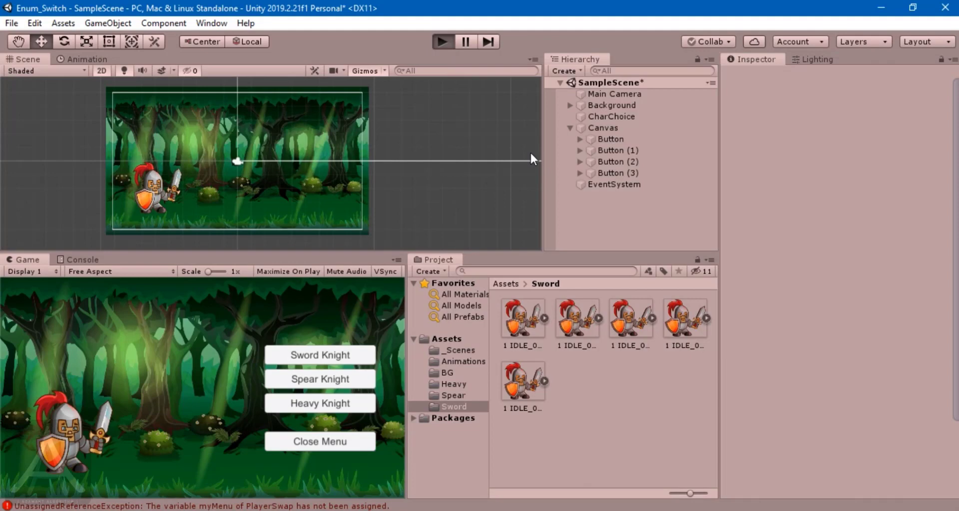
{"action": "left_click", "coordinate": [324, 445]}
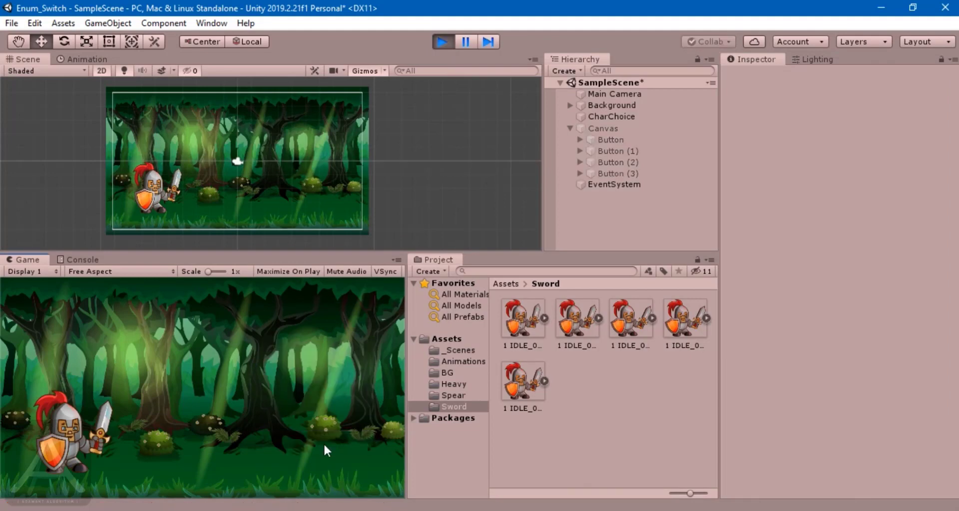
{"action": "left_click", "coordinate": [442, 42]}
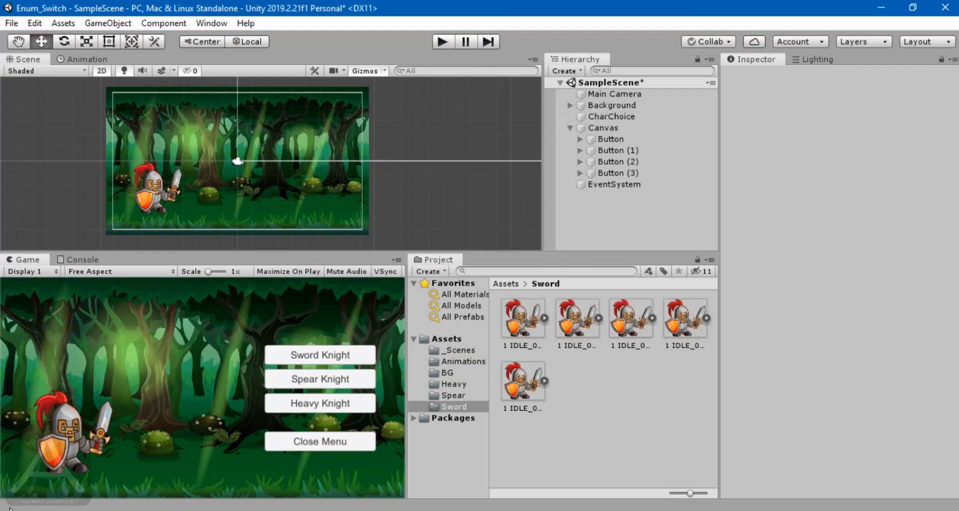
{"action": "left_click", "coordinate": [443, 43]}
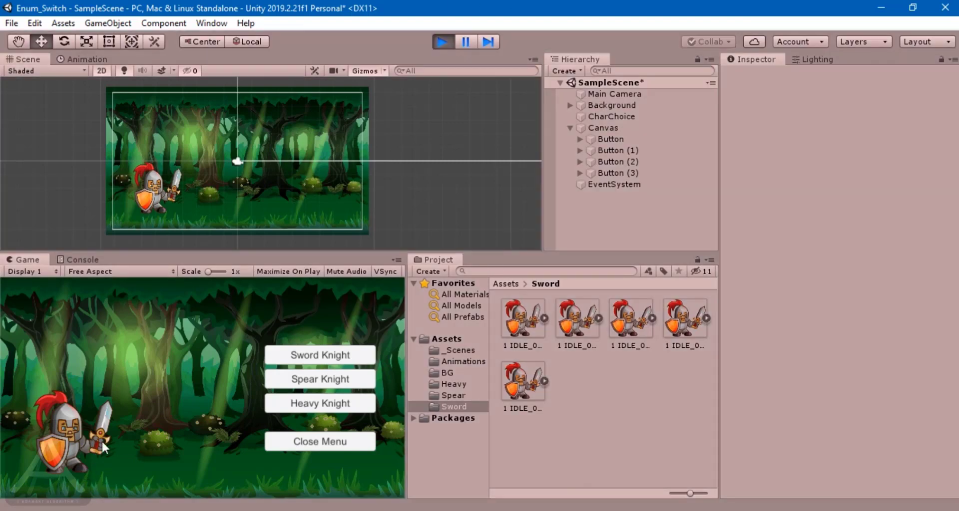
- Stop play mode and set CharChoice's Animator controller to SwordPlayer
{"action": "left_click", "coordinate": [614, 106]}
{"action": "left_click", "coordinate": [612, 118]}
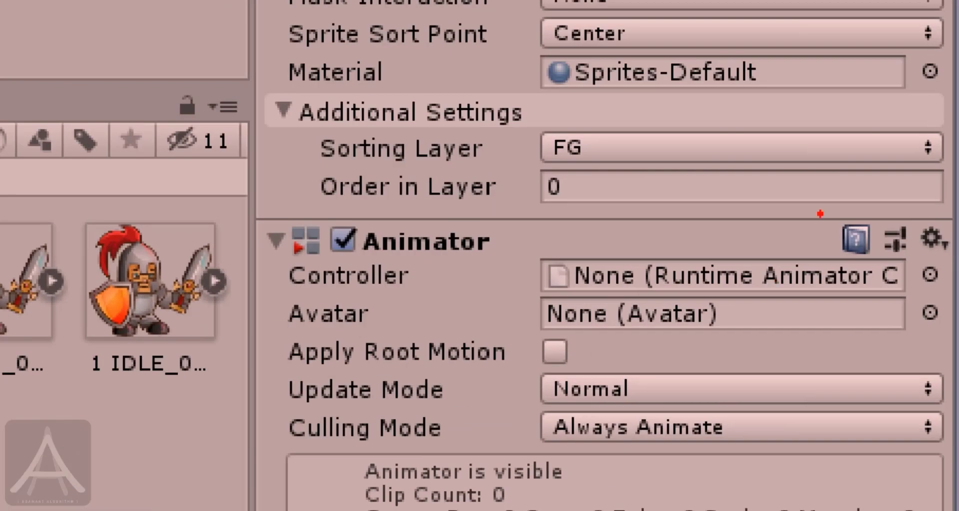
{"action": "mouse_move", "coordinate": [820, 214]}
{"action": "left_mouse_down"}
{"action": "mouse_move", "coordinate": [475, 285]}
{"action": "mouse_move", "coordinate": [758, 297]}
{"action": "mouse_move", "coordinate": [957, 264]}
{"action": "left_mouse_up"}
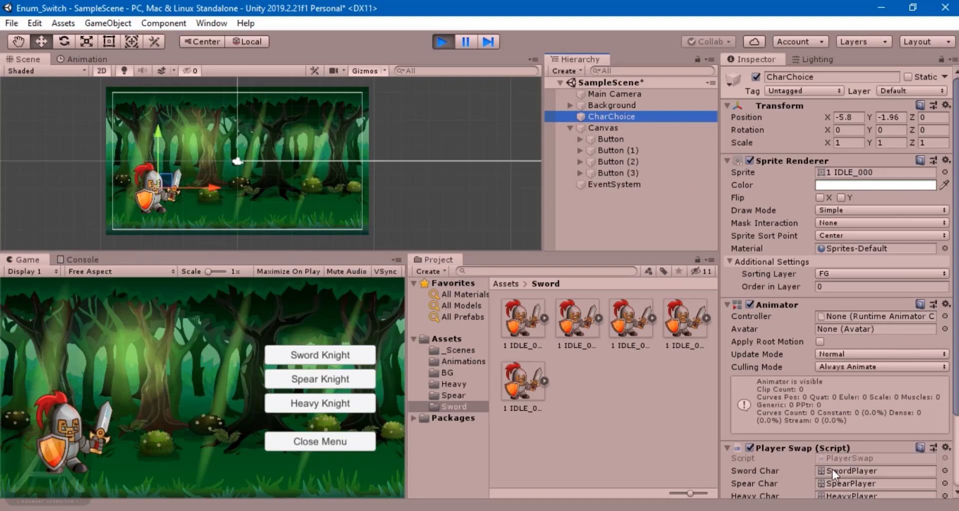
{"action": "scroll", "coordinate": [850, 438], "scroll_direction": "down", "scroll_amount": 4}
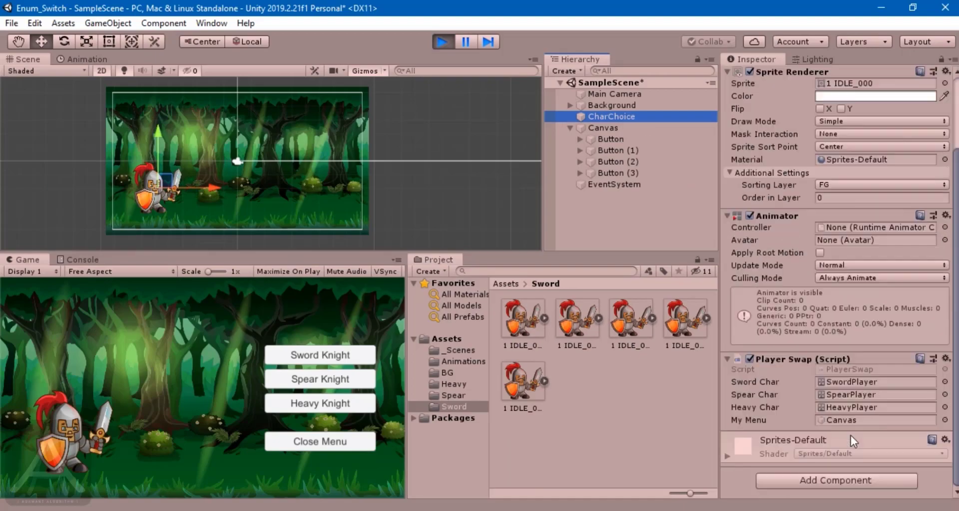
{"action": "left_click", "coordinate": [442, 43]}
{"action": "left_click", "coordinate": [615, 106]}
{"action": "left_click", "coordinate": [613, 116]}
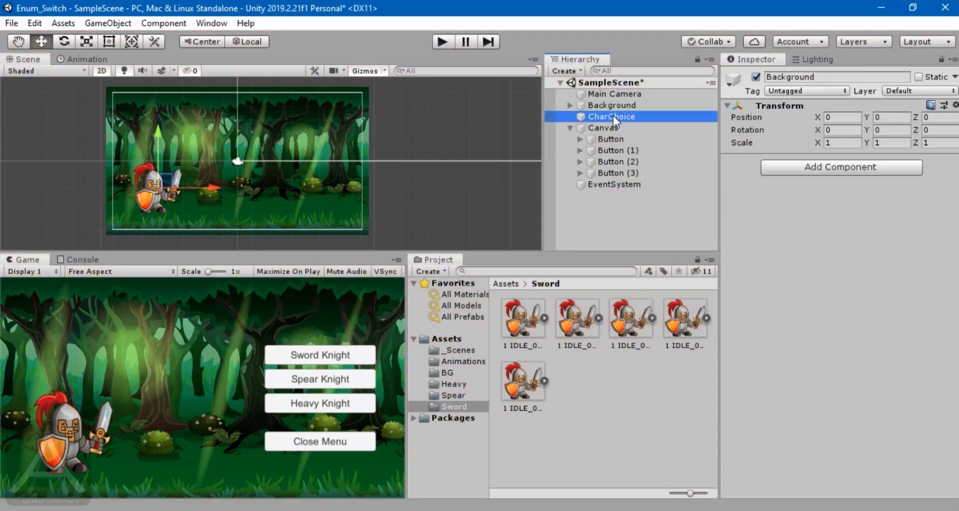
{"action": "left_click", "coordinate": [944, 317]}
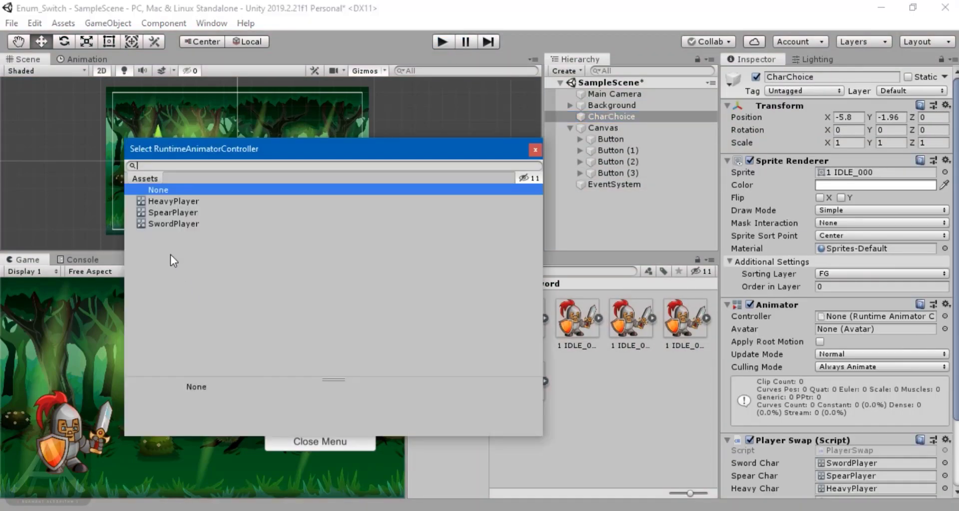
{"action": "left_click", "coordinate": [173, 223]}
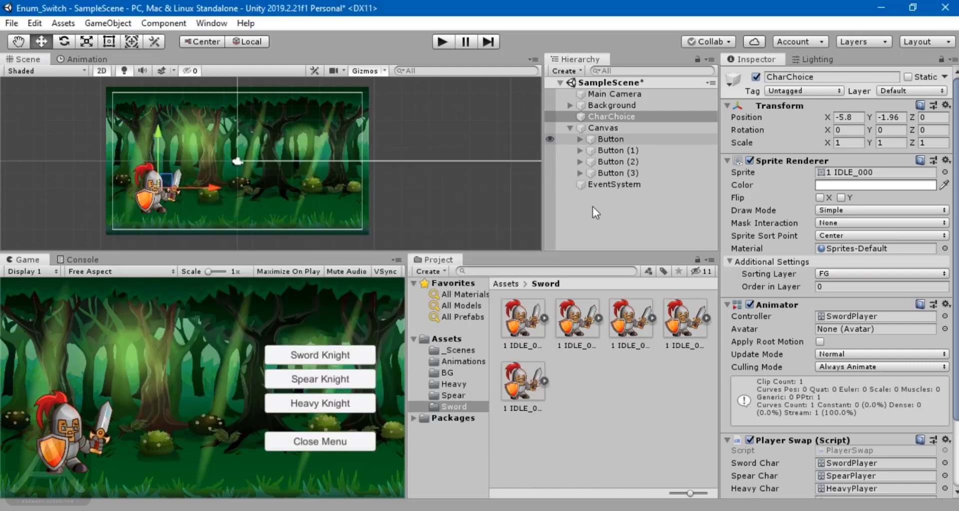
- Confirm SwordPlayer as controller, then test swapping to Heavy Knight and back to Sword Knight in Play mode
{"action": "left_click", "coordinate": [534, 150]}
{"action": "left_click", "coordinate": [443, 41]}
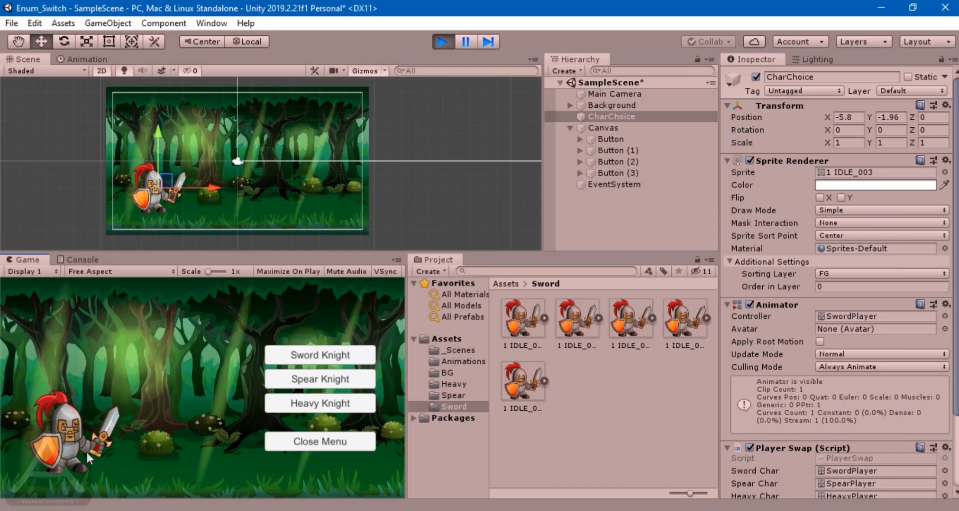
{"action": "left_click", "coordinate": [290, 402]}
{"action": "left_click", "coordinate": [320, 356]}
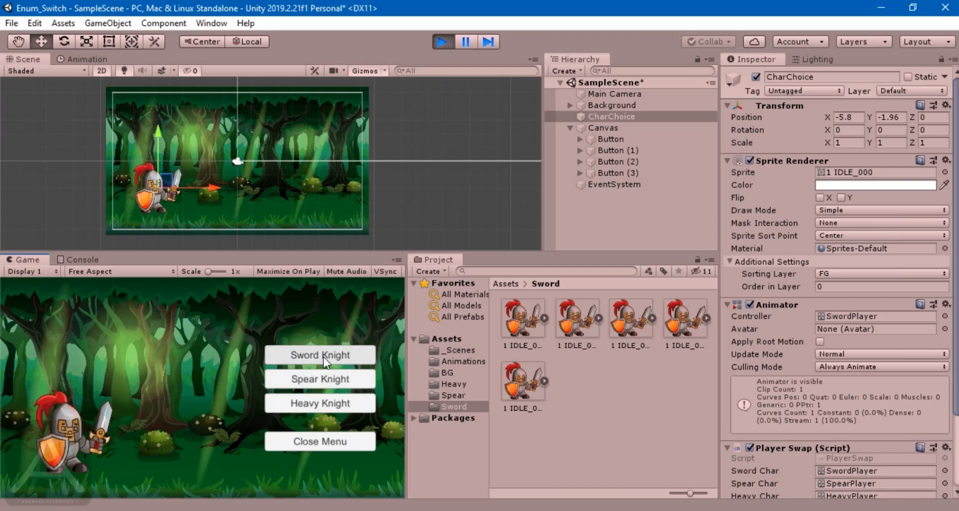
{"action": "left_click", "coordinate": [442, 41]}
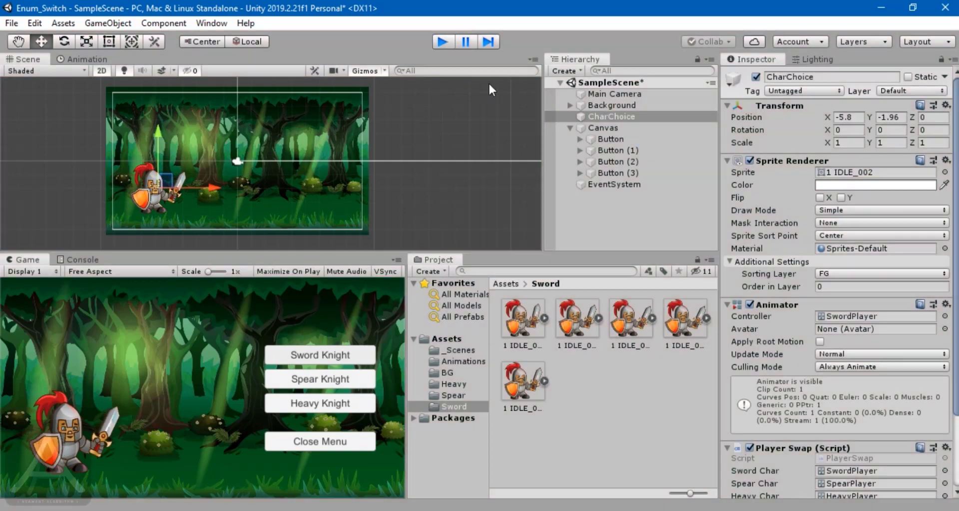
- Try the CharChoice knight on the MG sorting layer in Play mode, then reopen the layer choices
{"action": "left_click", "coordinate": [608, 138]}
{"action": "left_click", "coordinate": [610, 106]}
{"action": "left_click", "coordinate": [611, 117]}
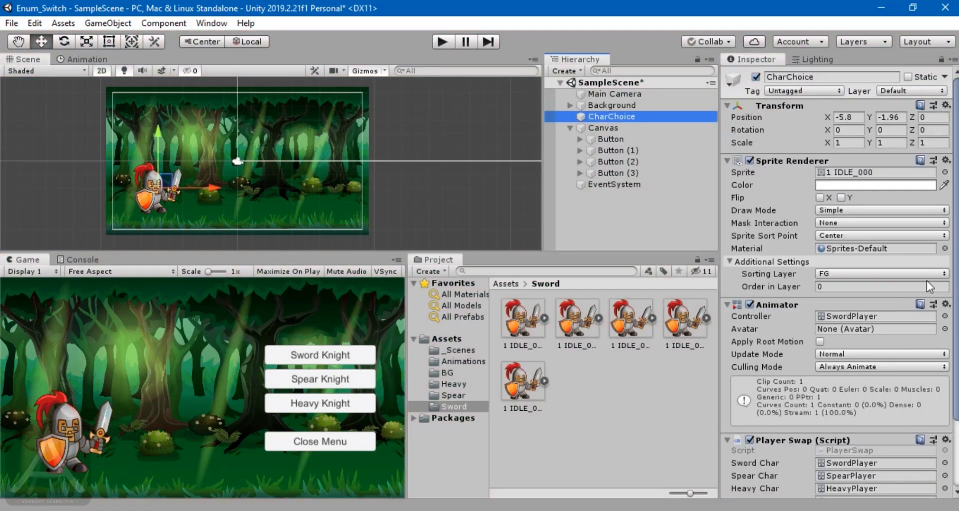
{"action": "left_click", "coordinate": [846, 272]}
{"action": "left_click", "coordinate": [845, 323]}
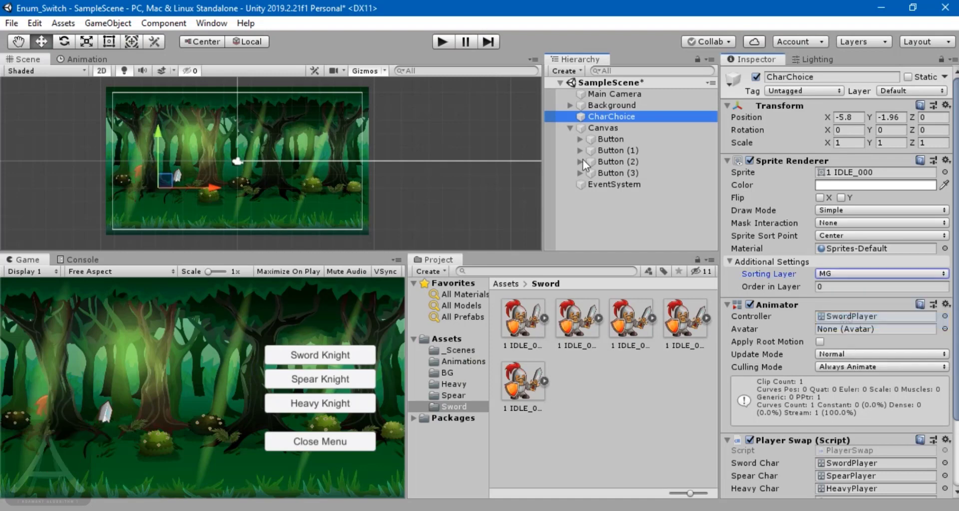
{"action": "left_click", "coordinate": [443, 42]}
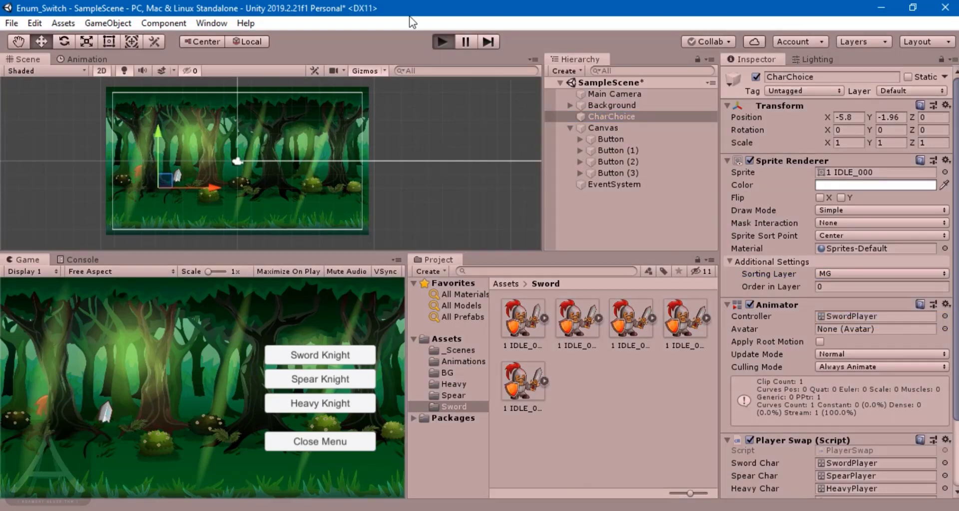
{"action": "left_click", "coordinate": [443, 41]}
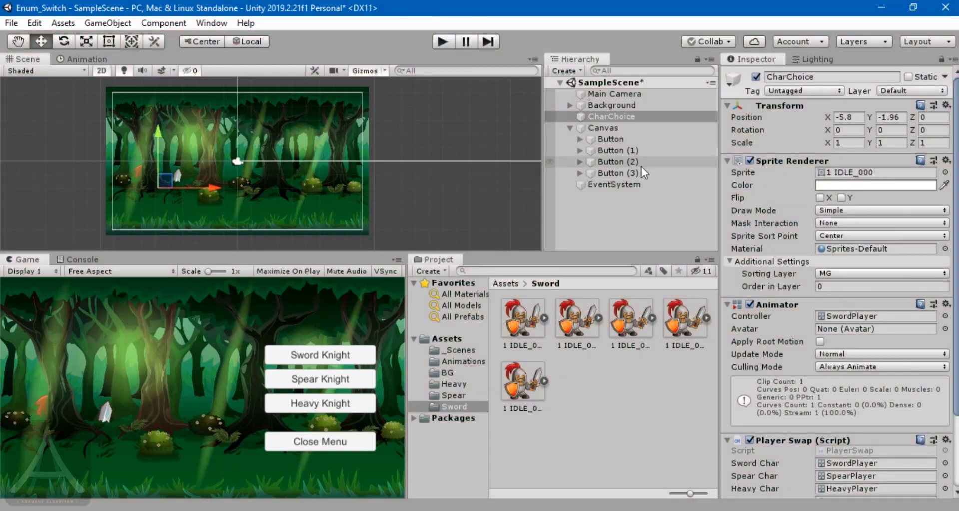
{"action": "left_click", "coordinate": [847, 275]}
{"action": "left_click", "coordinate": [845, 336]}
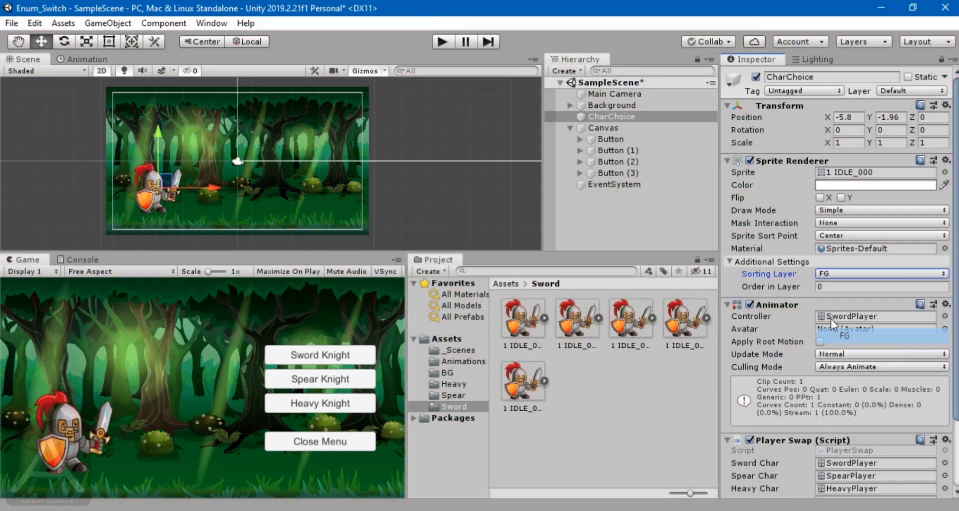
{"action": "left_click", "coordinate": [608, 139]}
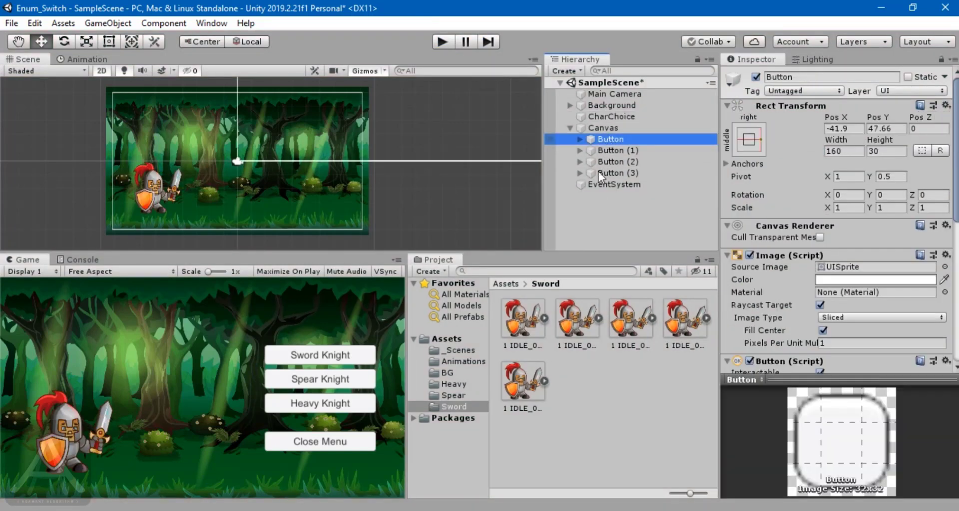
{"action": "left_click", "coordinate": [607, 236]}
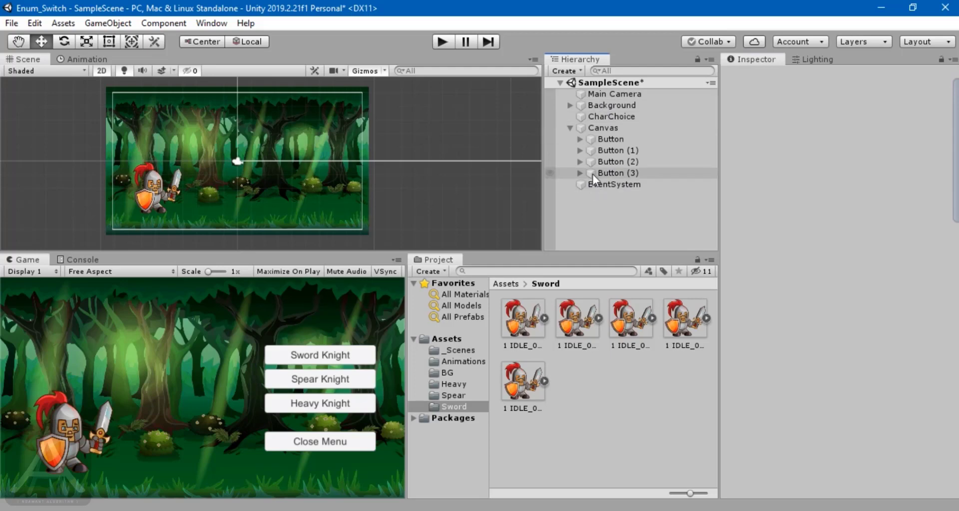
{"action": "left_click", "coordinate": [569, 106]}
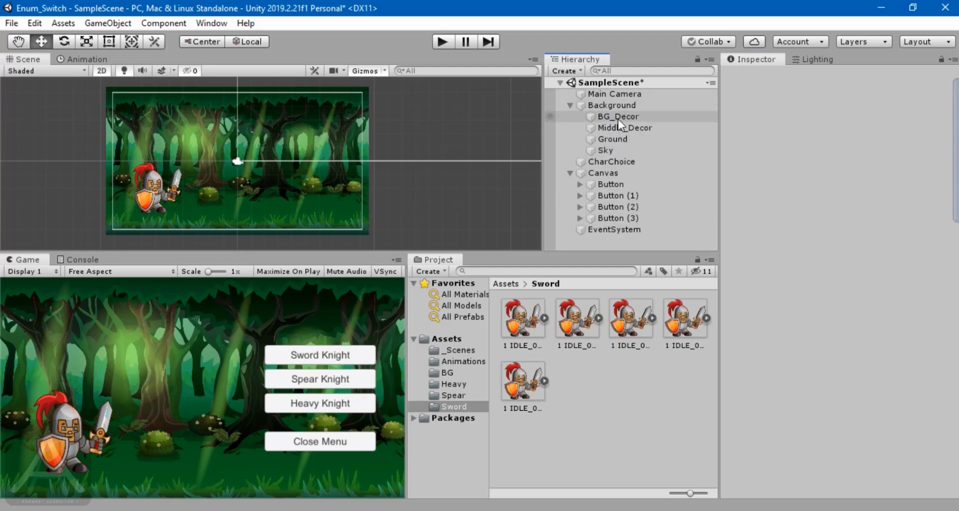
{"action": "left_click", "coordinate": [618, 117]}
{"action": "left_click", "coordinate": [619, 126]}
{"action": "key", "text": "Down"}
{"action": "left_click", "coordinate": [570, 105]}
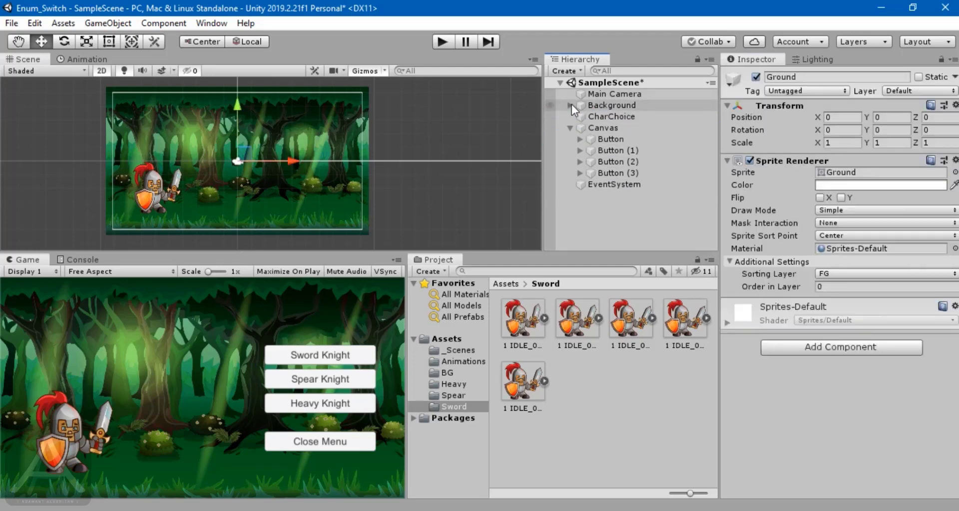
{"action": "left_click", "coordinate": [613, 224]}
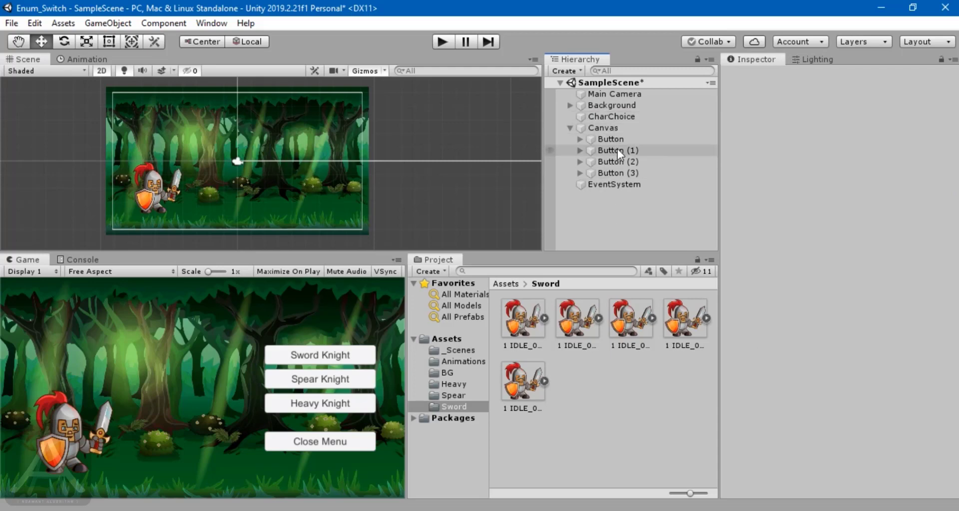
{"action": "left_click", "coordinate": [611, 118]}
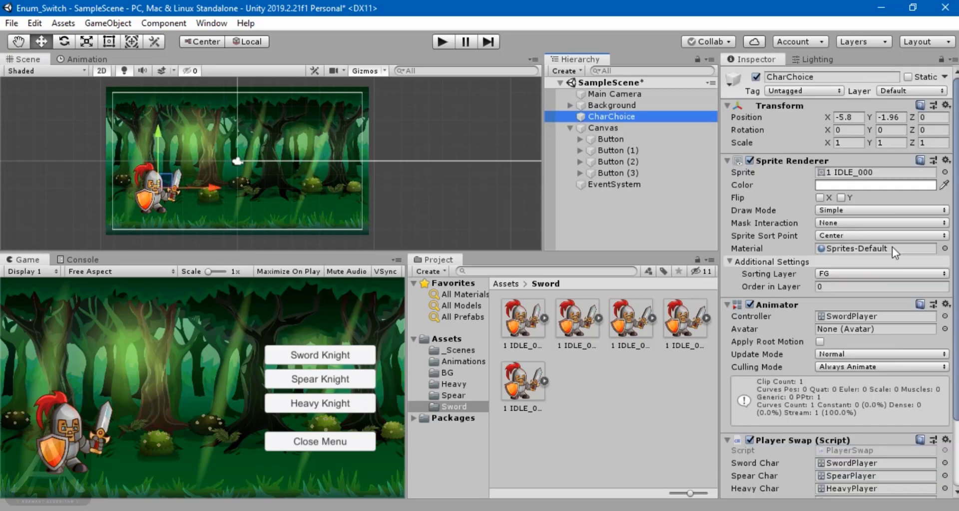
- Put the knight's Sprite Renderer on the MG sorting layer with Order in Layer 5
{"action": "left_click", "coordinate": [831, 276]}
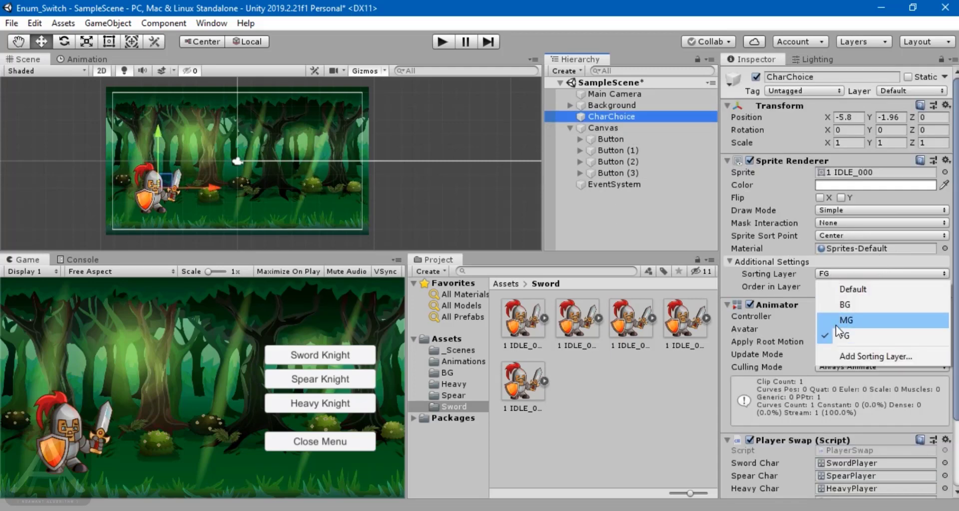
{"action": "left_click", "coordinate": [835, 325]}
{"action": "left_click", "coordinate": [828, 286]}
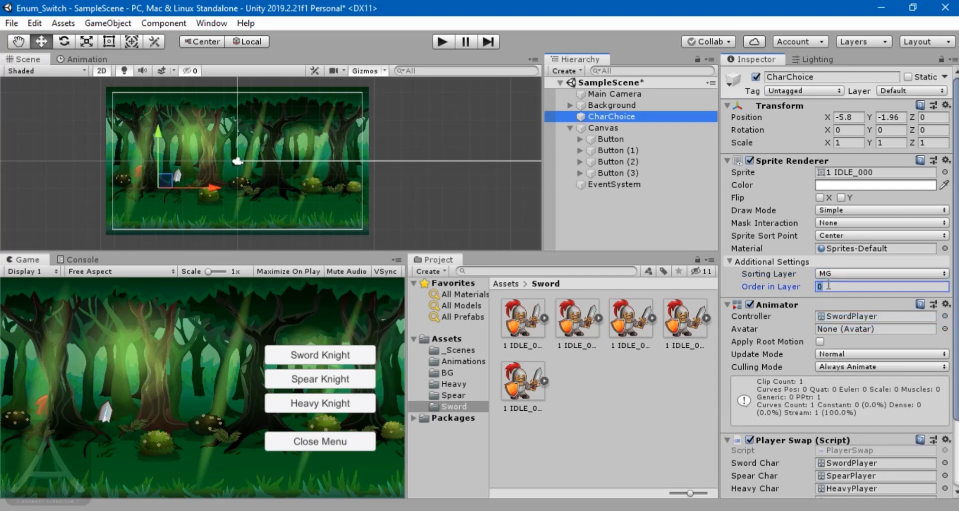
{"action": "type", "text": "5"}
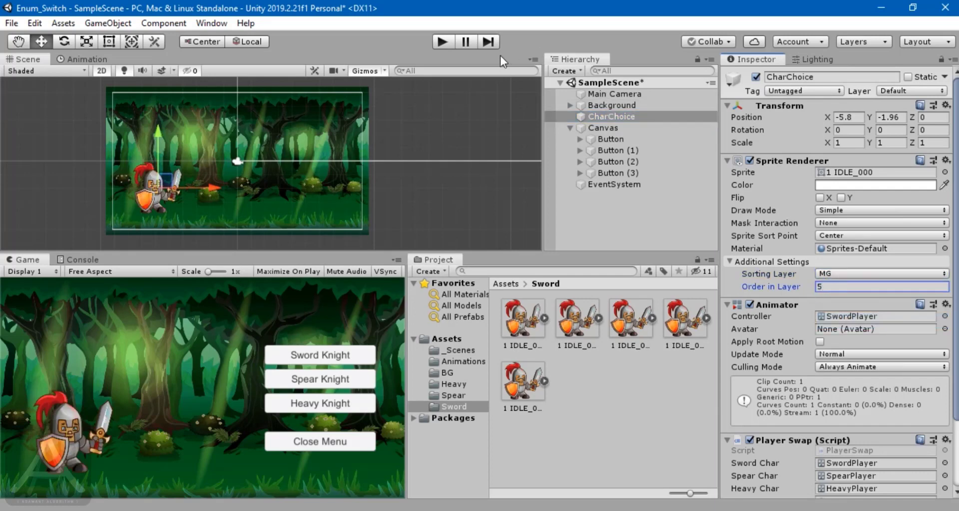
- Test in Play mode by swapping to Spear Knight and back to Sword Knight
{"action": "left_click", "coordinate": [443, 41]}
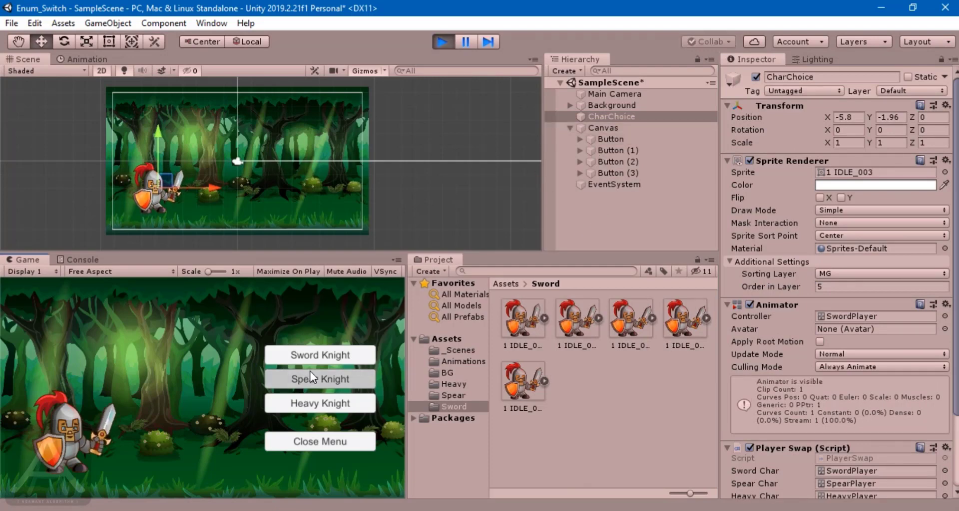
{"action": "left_click", "coordinate": [332, 380]}
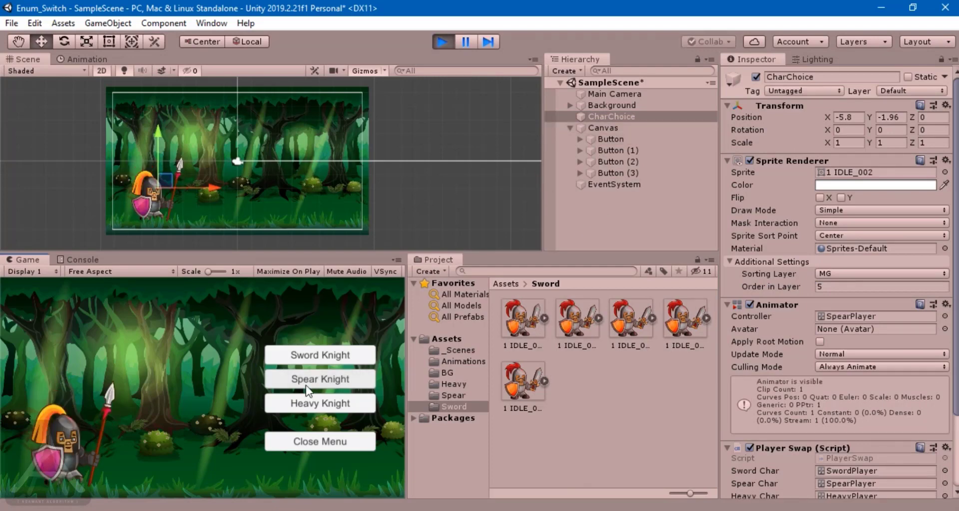
{"action": "left_click", "coordinate": [320, 356]}
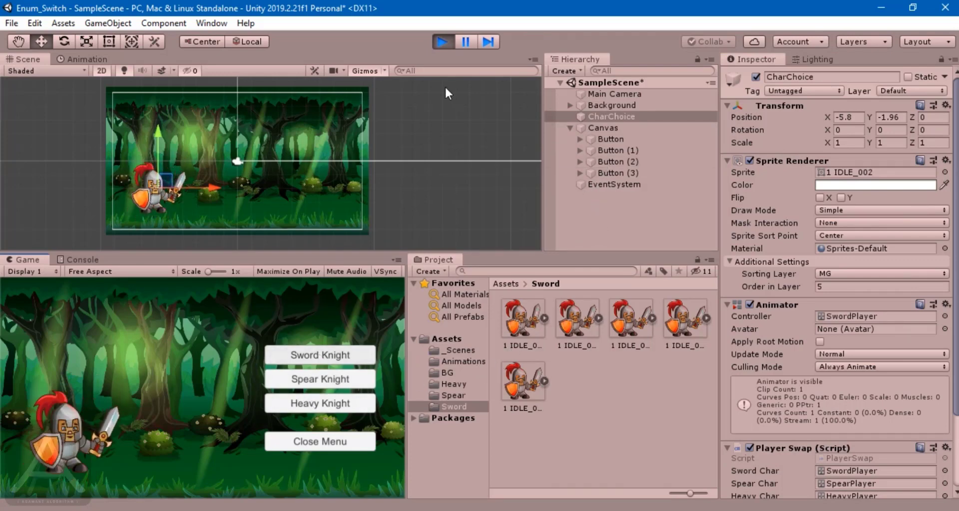
{"action": "left_click", "coordinate": [442, 40]}
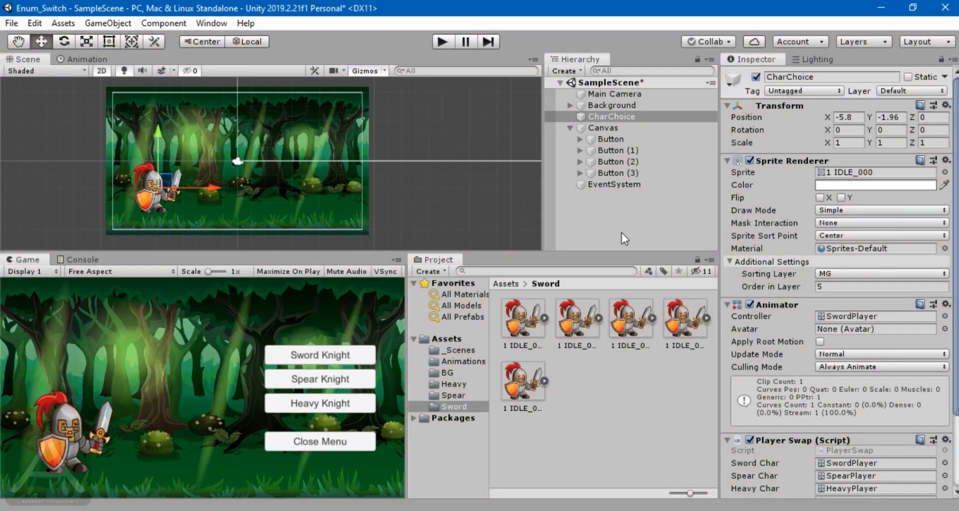